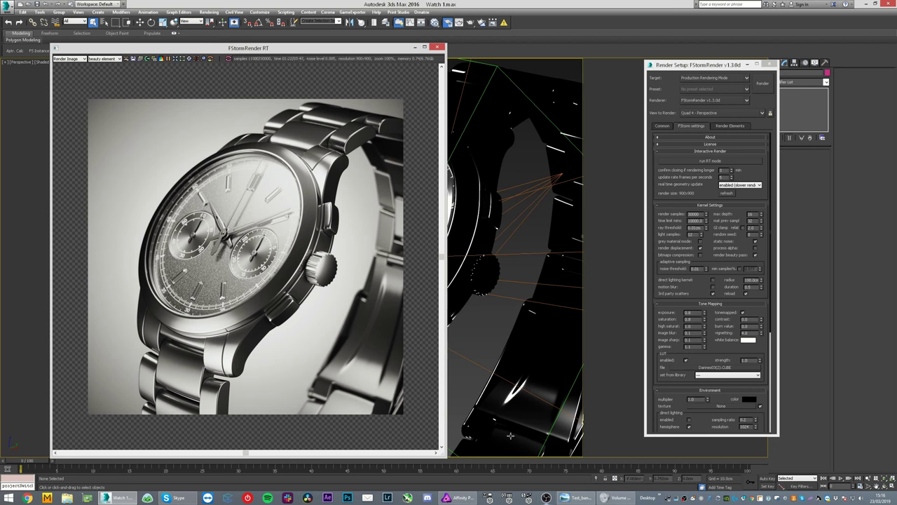
Step: Show the watch through PhysCamera001 without edged faces and start the interactive render beside the viewport
click(461, 498)
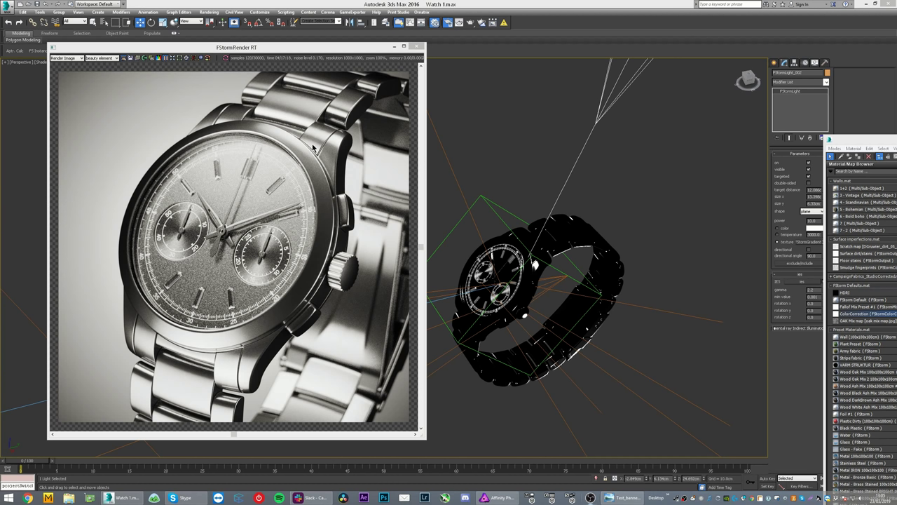
drag(351, 52, 381, 54)
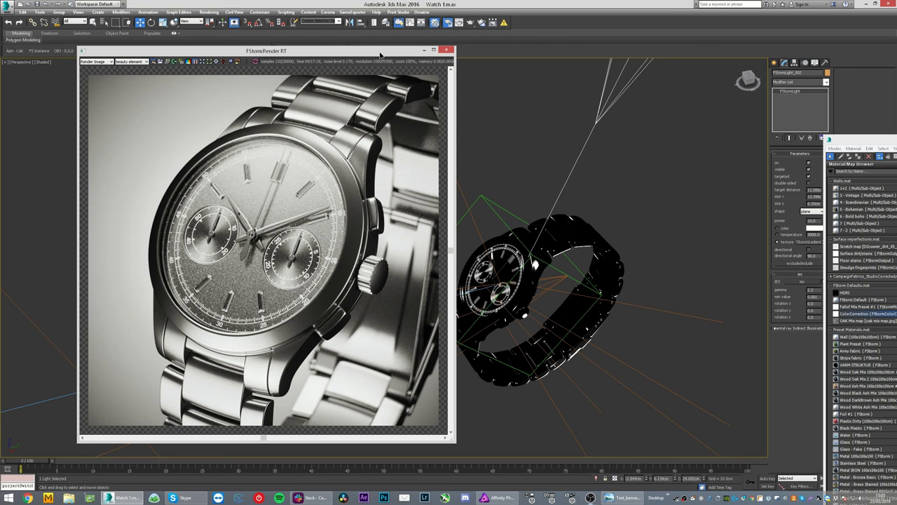
drag(380, 55, 317, 65)
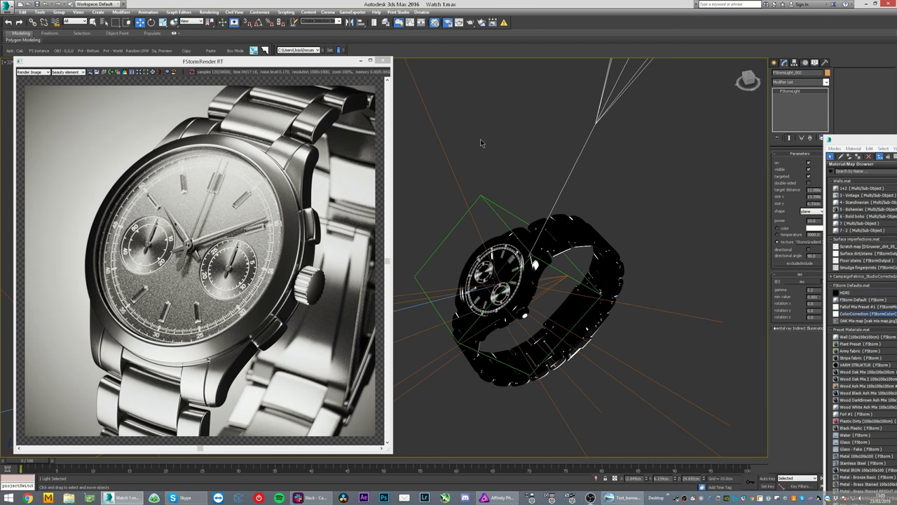
click(509, 258)
scroll(509, 259, up, 5)
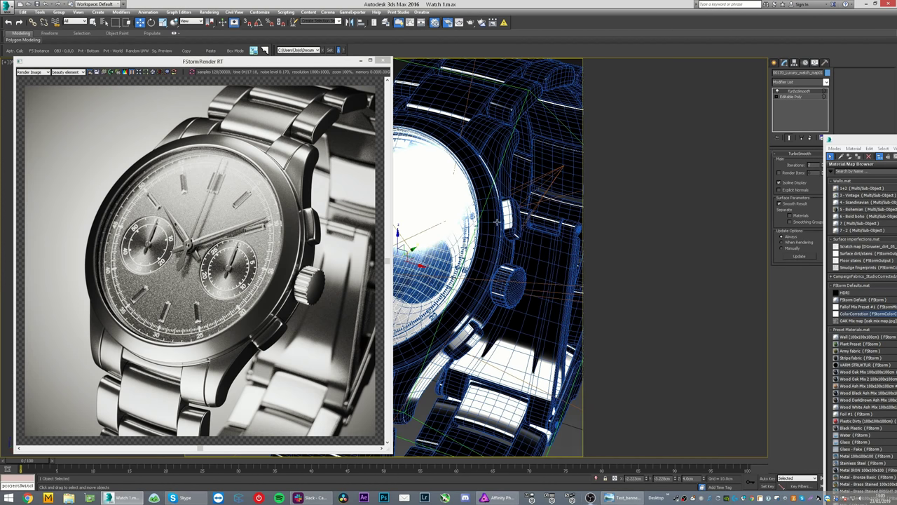
key(F4)
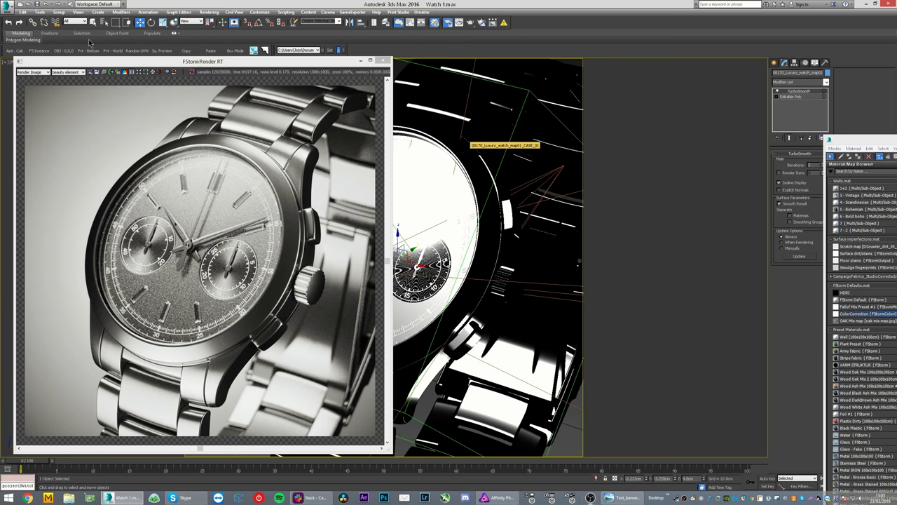
click(131, 73)
drag(152, 64, 147, 74)
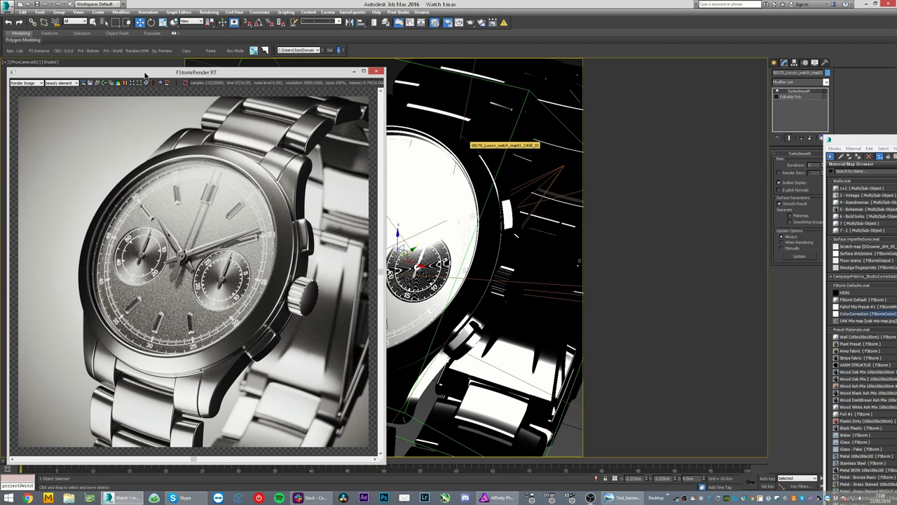
Step: Switch to a perspective view framing the whole watch and pick the render's focus point on the dial
click(515, 146)
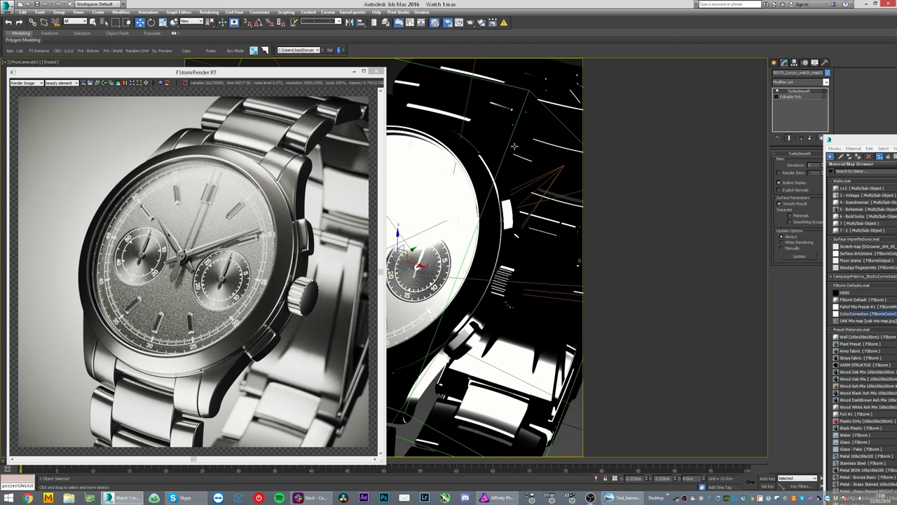
key(p)
scroll(469, 145, down, 5)
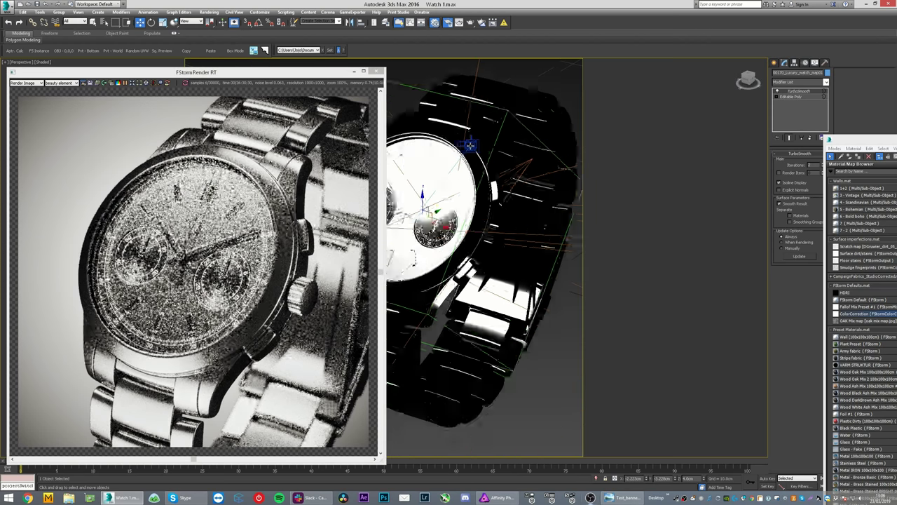
middle_drag(470, 145, 445, 185)
scroll(442, 172, up, 3)
click(158, 83)
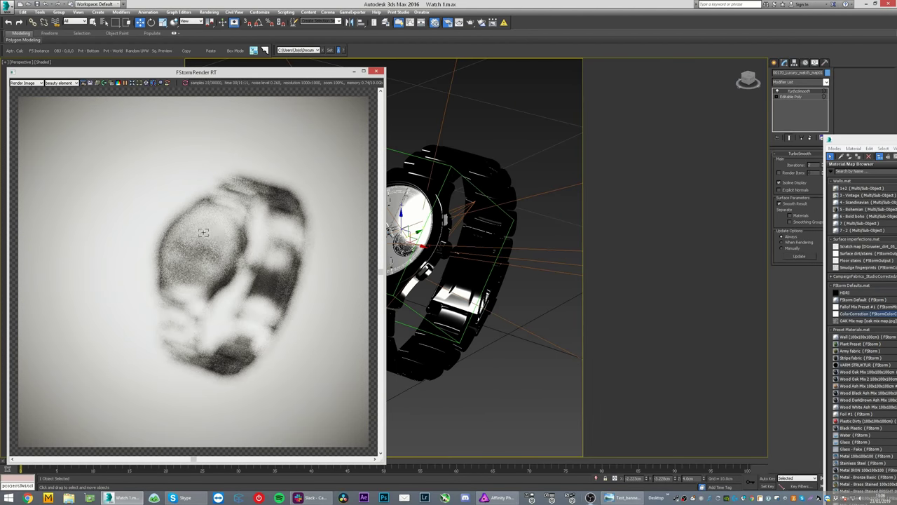
click(202, 233)
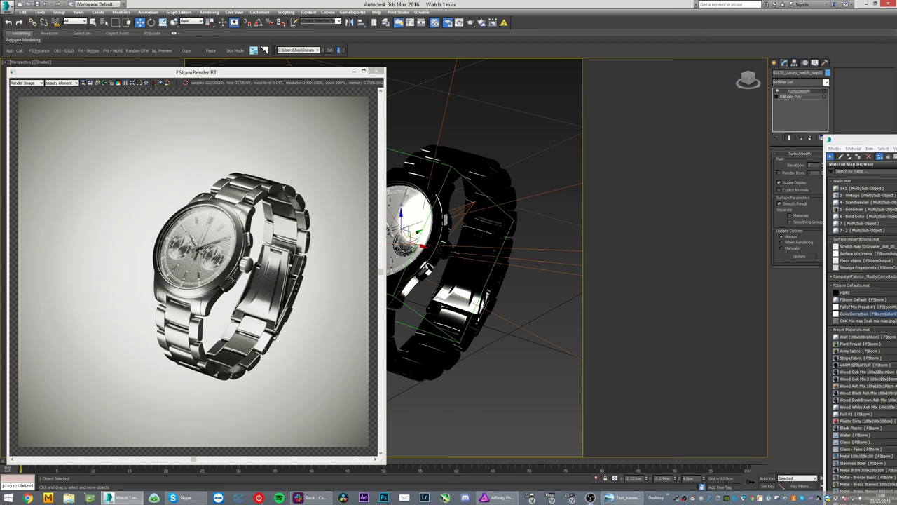
Step: Open the FStorm render settings beside the material editor and set the environment multiplier to 0.0
click(435, 22)
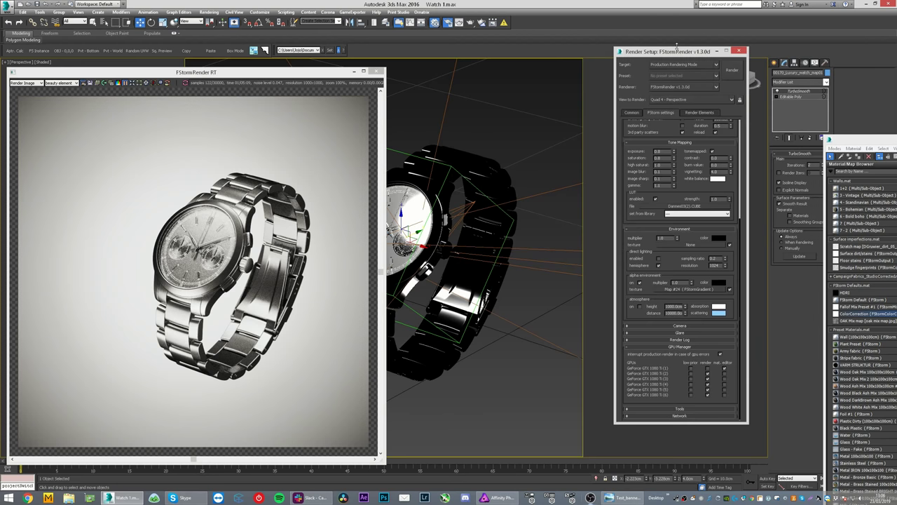
drag(692, 55, 447, 76)
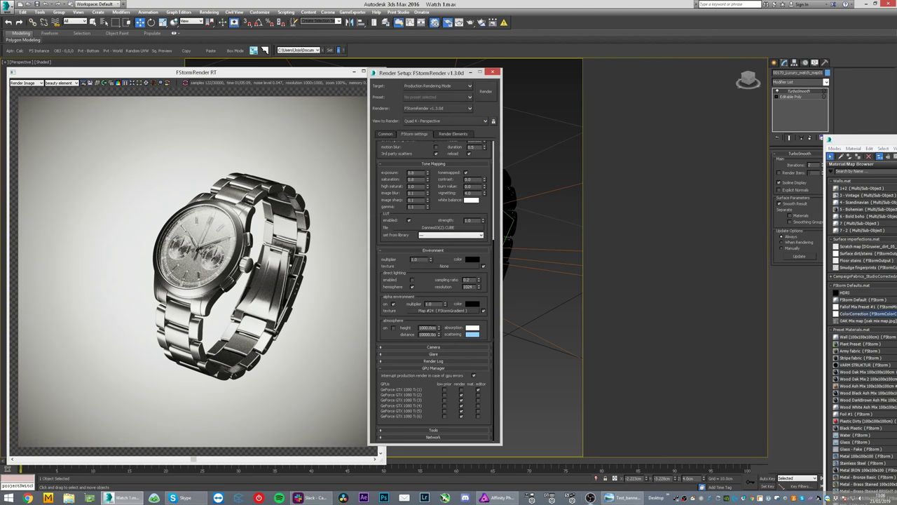
drag(877, 143, 625, 42)
drag(431, 72, 476, 52)
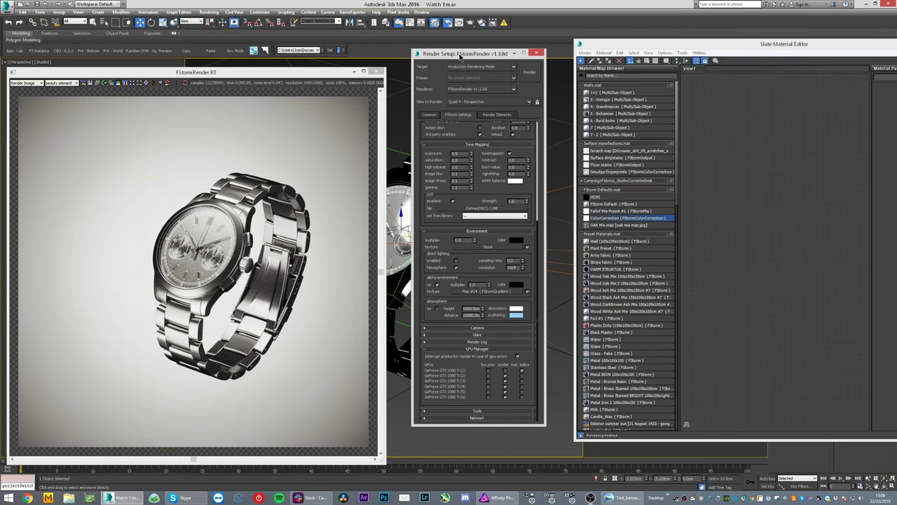
scroll(449, 245, up, 1)
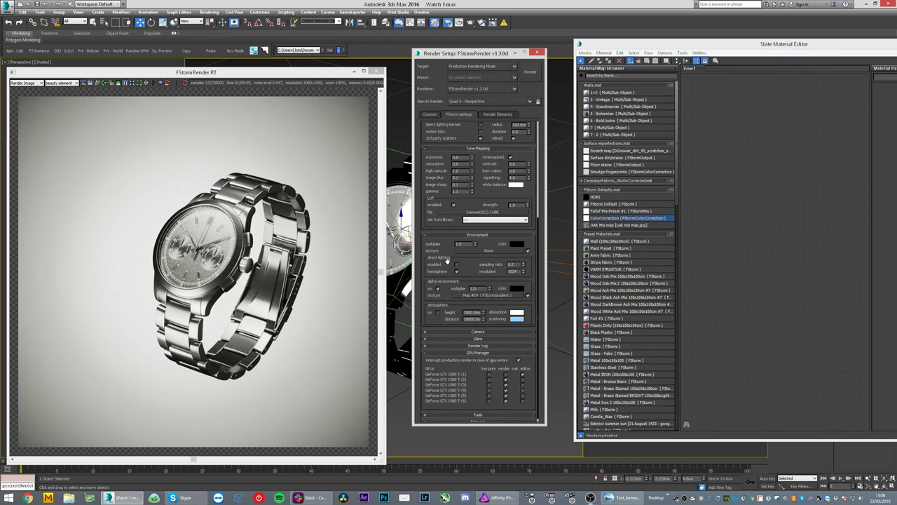
scroll(467, 261, up, 2)
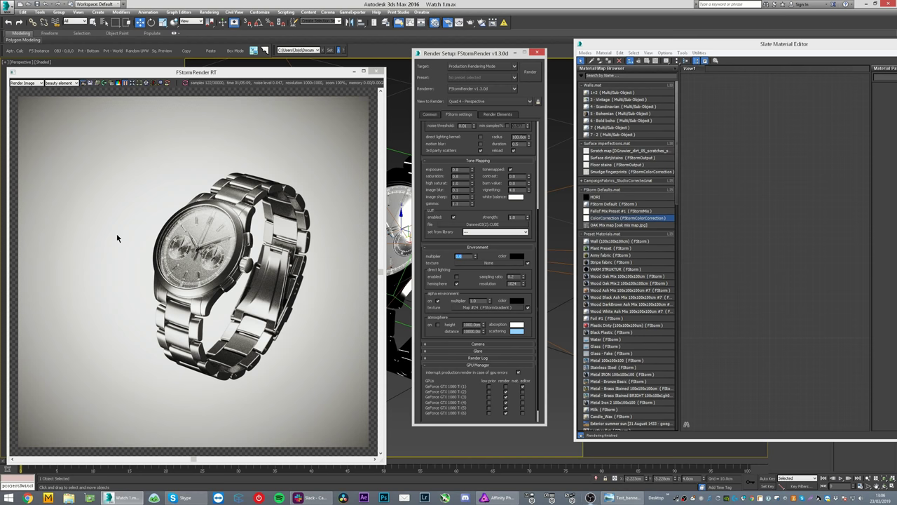
Step: Bring the alpha environment's gradient map into the material editor as an instance and inspect its radial gradient and tiling settings
drag(493, 313, 768, 207)
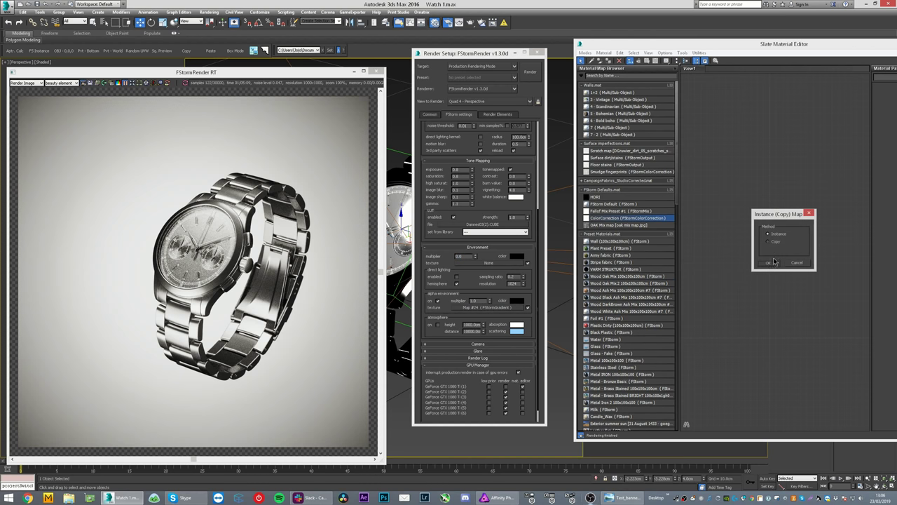
click(769, 264)
drag(792, 52, 678, 57)
drag(461, 119, 511, 120)
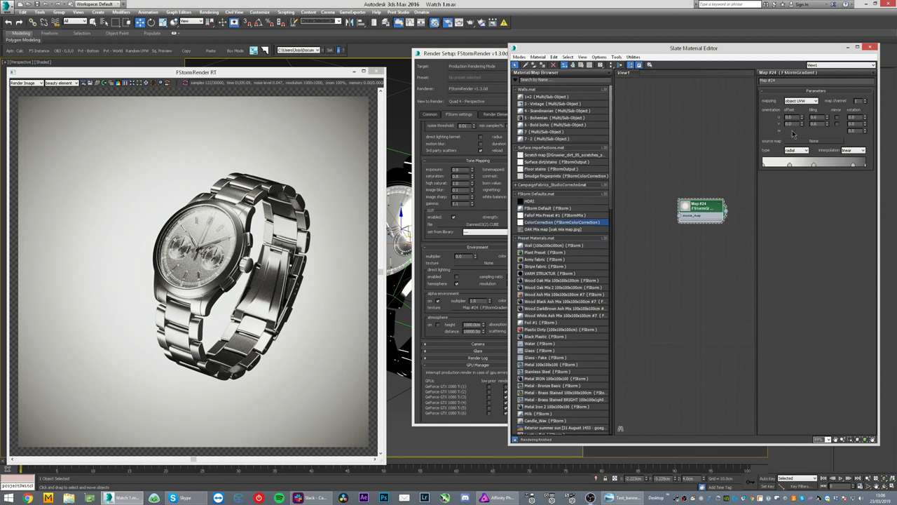
click(830, 116)
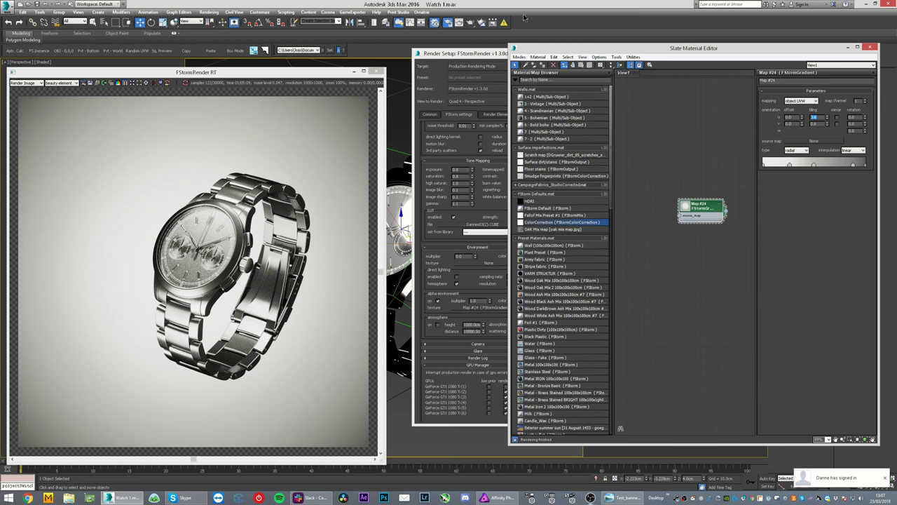
Step: Clear the floating windows from the viewport and examine the area lights arranged around the watch in perspective
drag(636, 52, 740, 47)
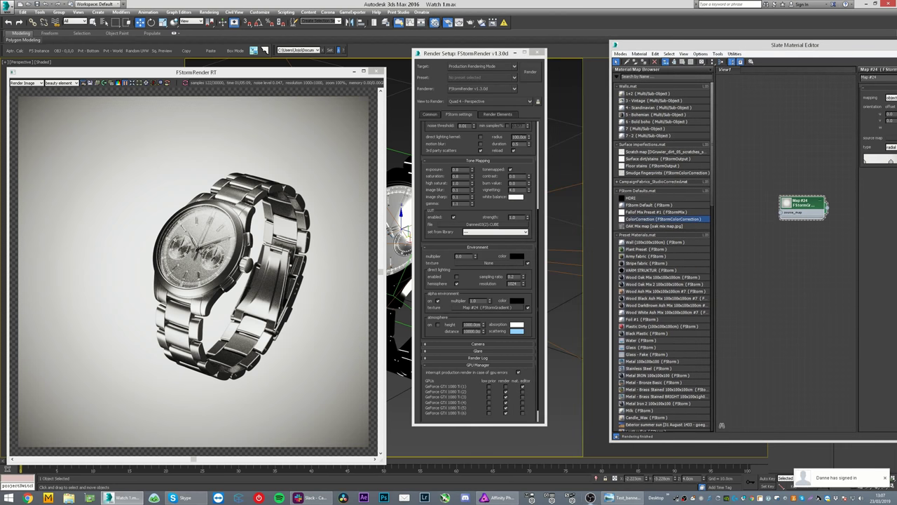
click(435, 23)
drag(471, 57, 675, 77)
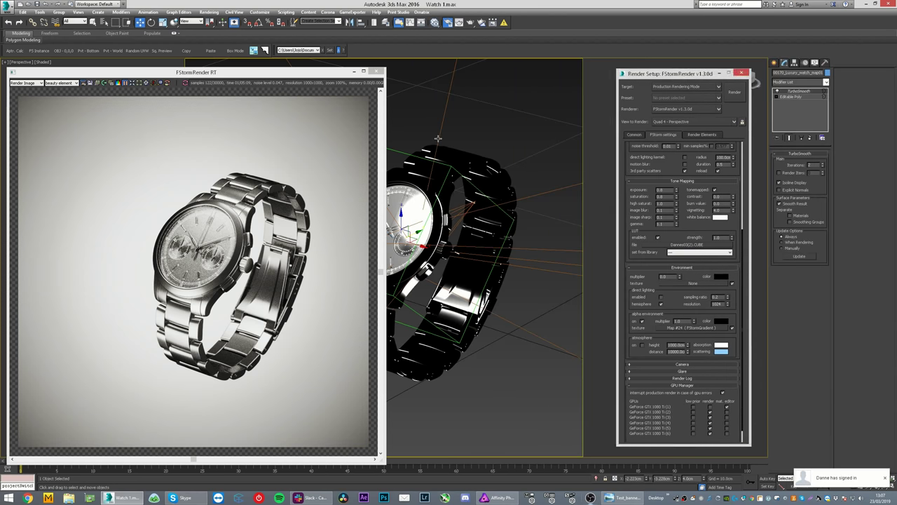
scroll(436, 136, down, 10)
middle_drag(436, 137, 487, 263)
click(552, 184)
drag(564, 178, 443, 239)
alt+middle_drag(479, 258, 485, 234)
ctrl+click(407, 284)
click(434, 204)
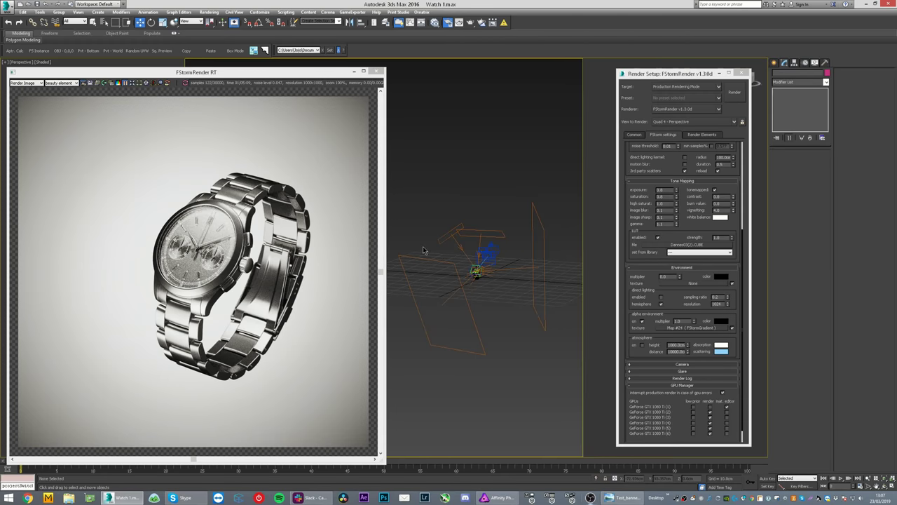
Step: Select the large plane light in front of the watch and bring its gradient texture map into the material editor
click(421, 271)
key(m)
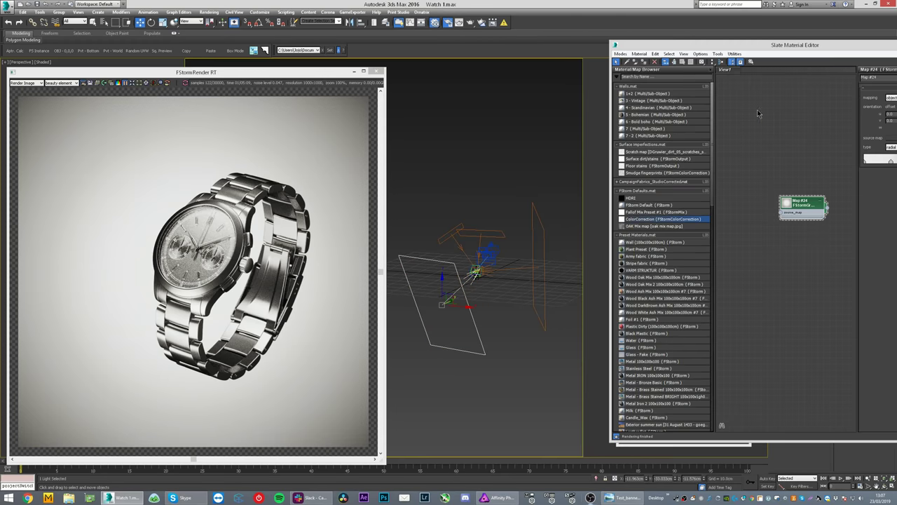
drag(715, 46, 455, 58)
drag(809, 243, 539, 167)
click(519, 275)
click(528, 134)
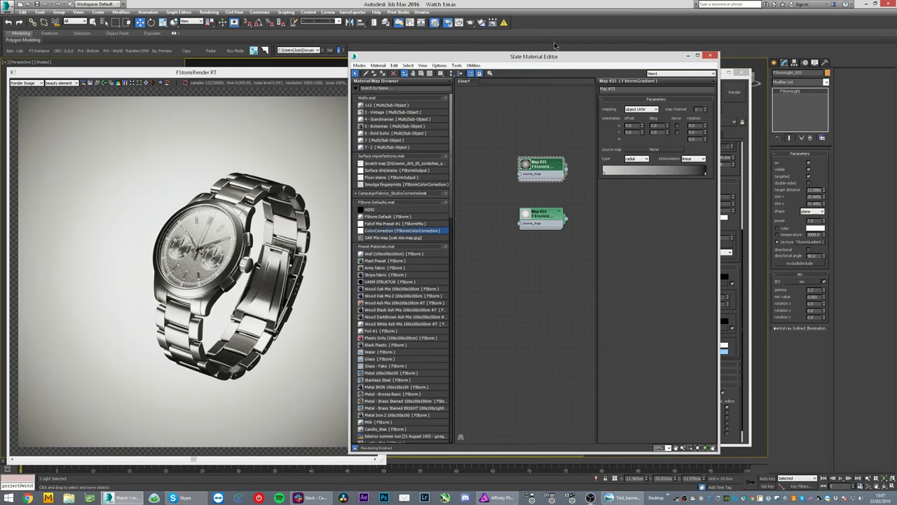
Step: Move the material editor aside and hide all the area lights around the watch
drag(543, 57, 896, 93)
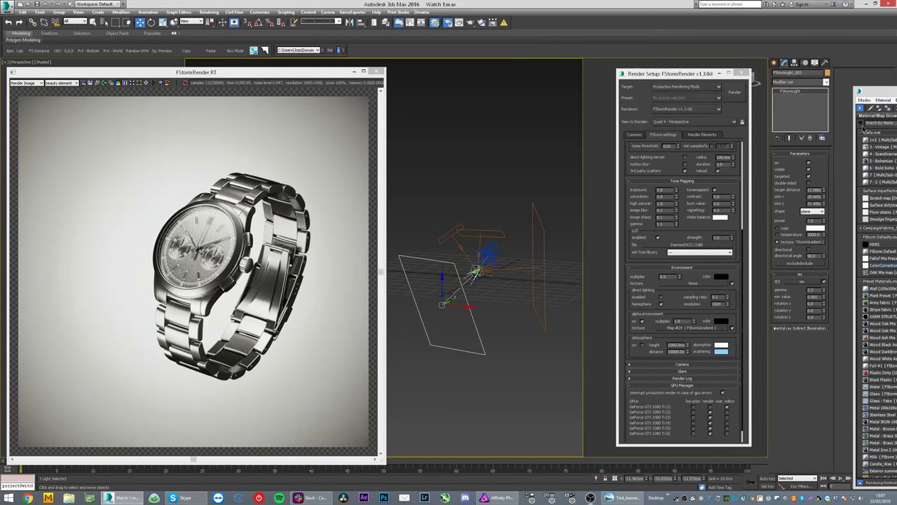
right_click(459, 229)
click(476, 208)
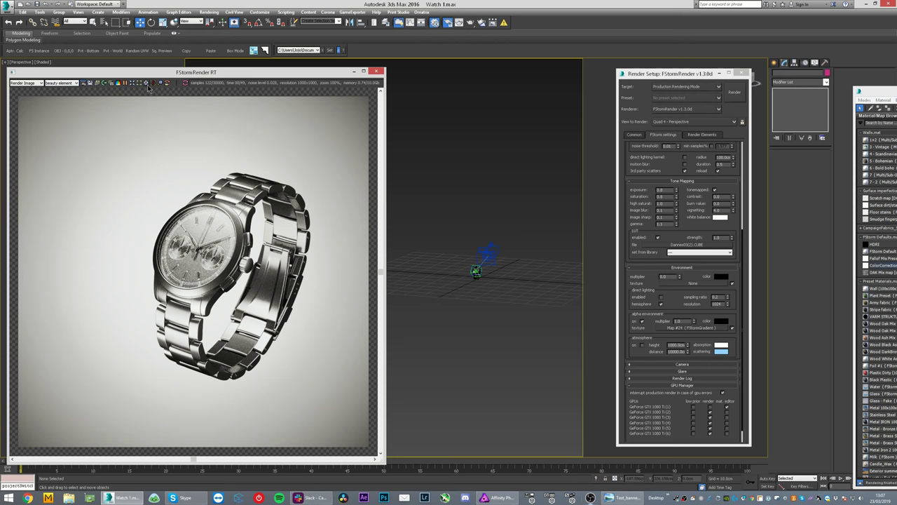
Step: Restart the interactive render through PhysCamera001 and pick the focus point on the watch's subdial
click(117, 84)
key(c)
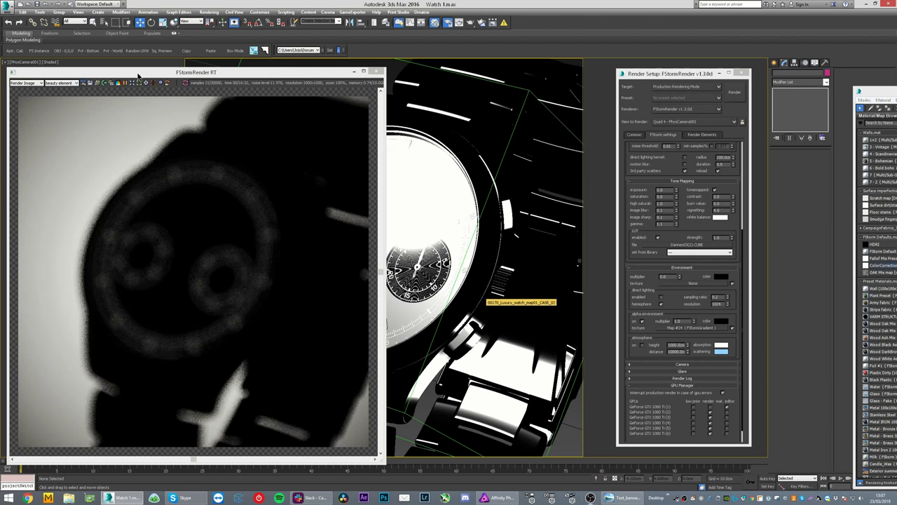
click(225, 280)
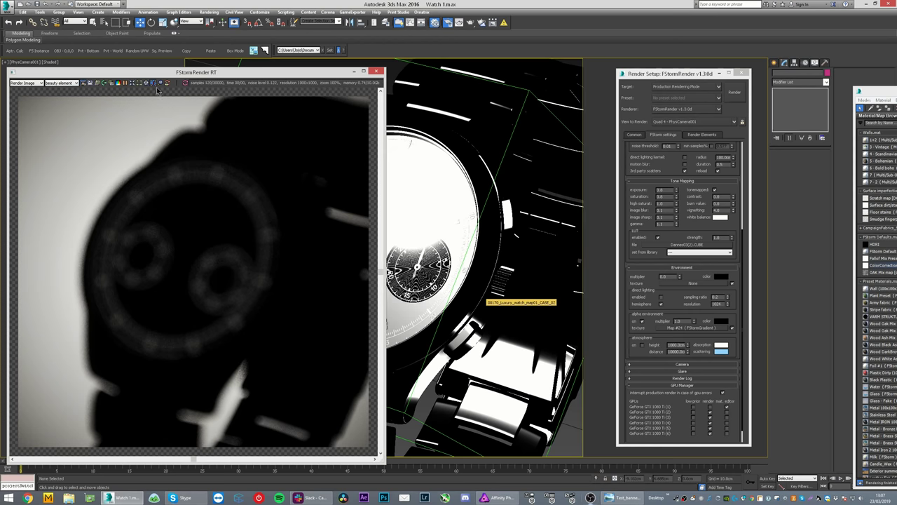
click(156, 84)
drag(178, 73, 181, 64)
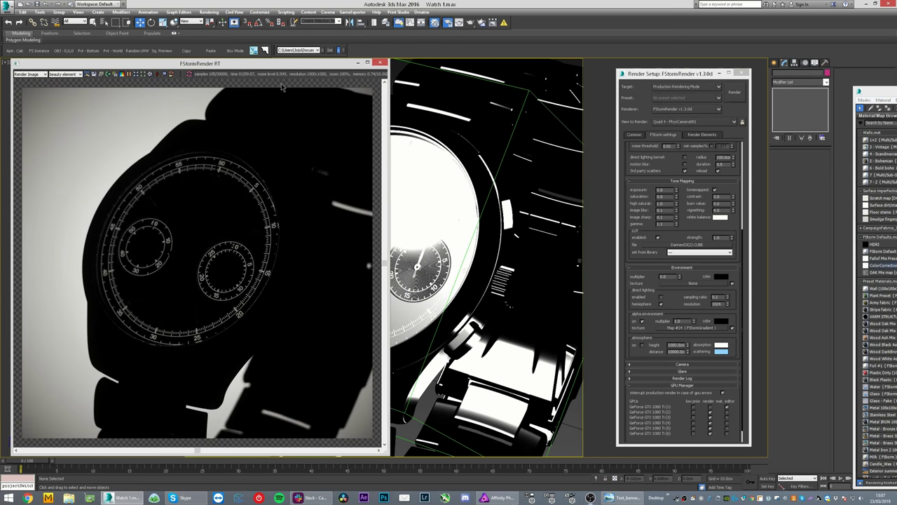
Step: Toggle the alpha environment off and on again to compare the render's background
scroll(679, 158, down, 2)
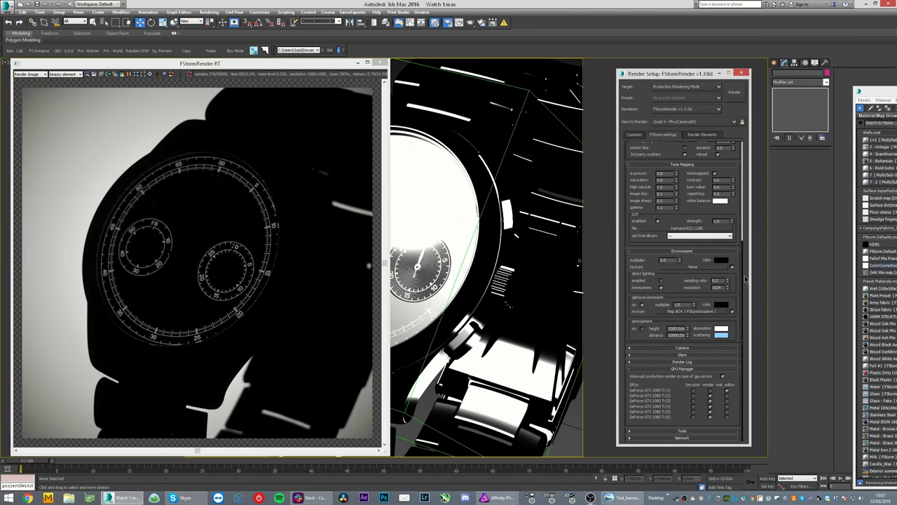
scroll(691, 202, up, 5)
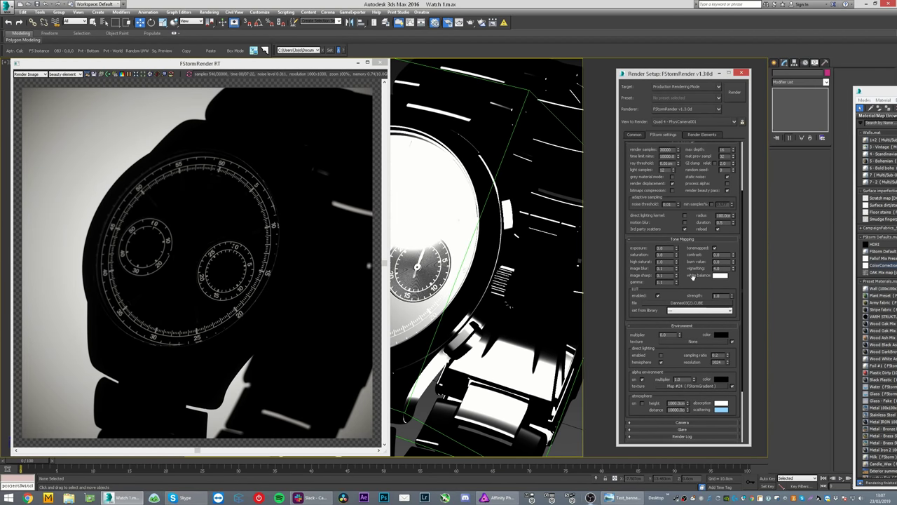
click(642, 381)
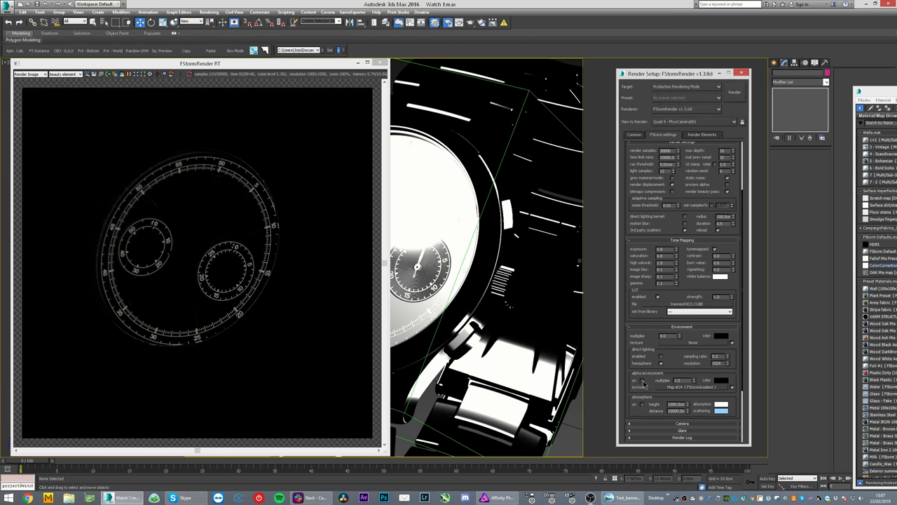
click(642, 381)
Step: Show the watch in the perspective viewport and inspect the real-time geometry update option in the interactive render settings
scroll(701, 211, up, 5)
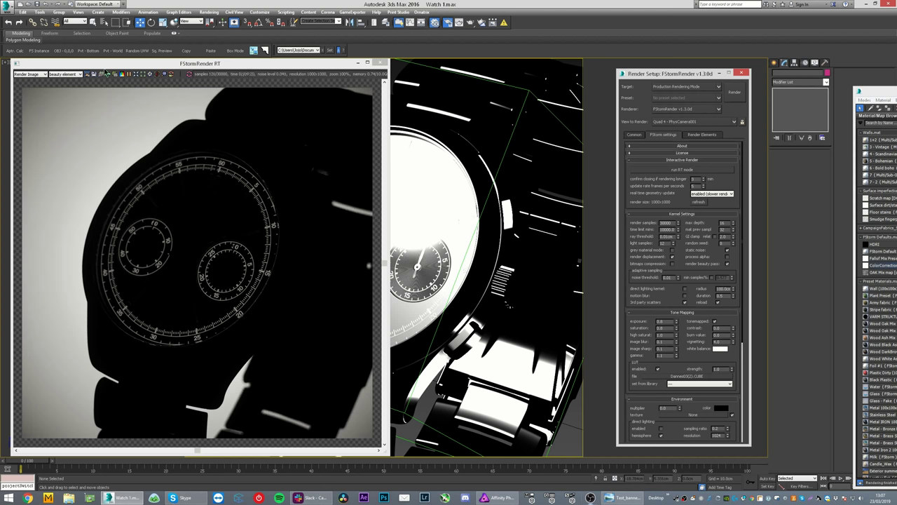
click(88, 74)
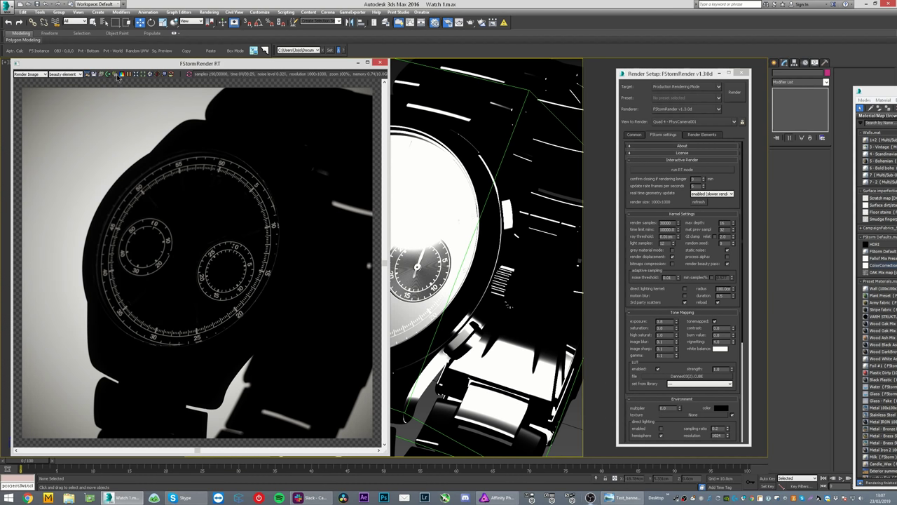
middle_click(432, 159)
key(alt+w)
middle_click(524, 170)
key(alt+w)
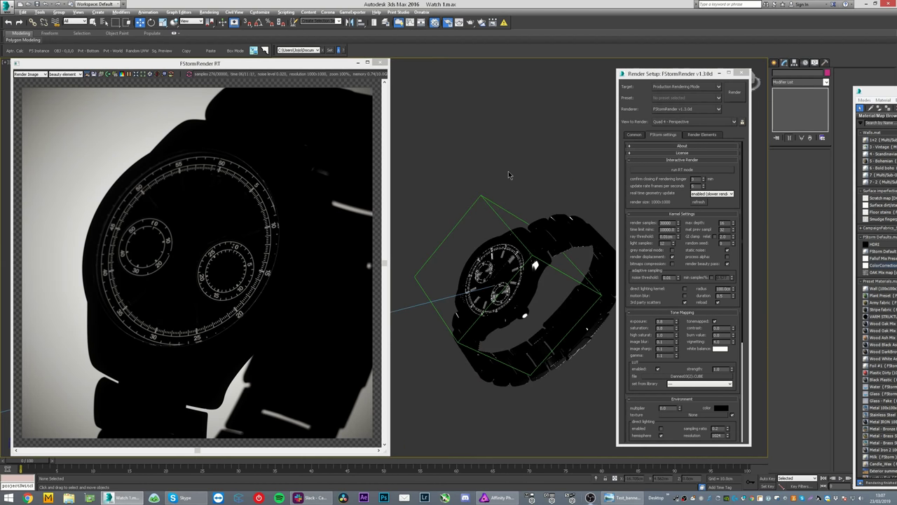
click(717, 196)
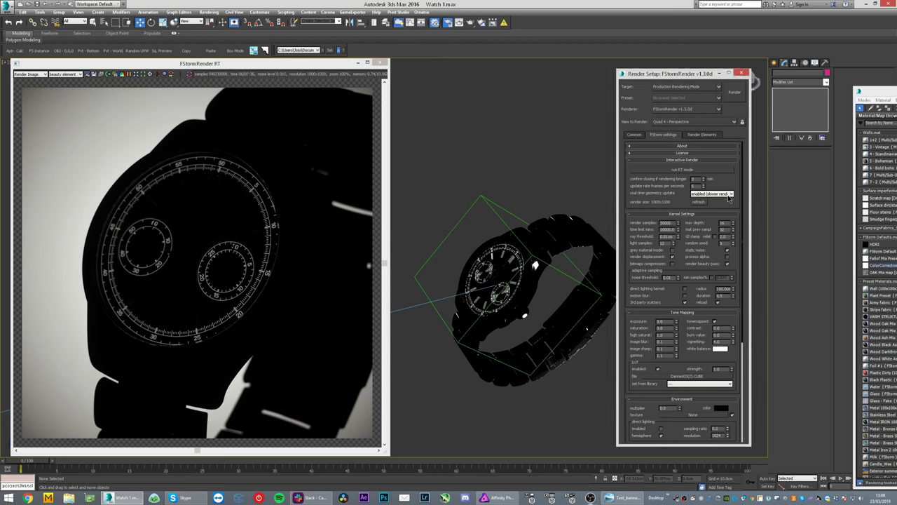
Step: Set the real-time geometry update to enabled and move the render setup window out of the viewport's way
click(729, 196)
click(720, 204)
drag(681, 74, 800, 80)
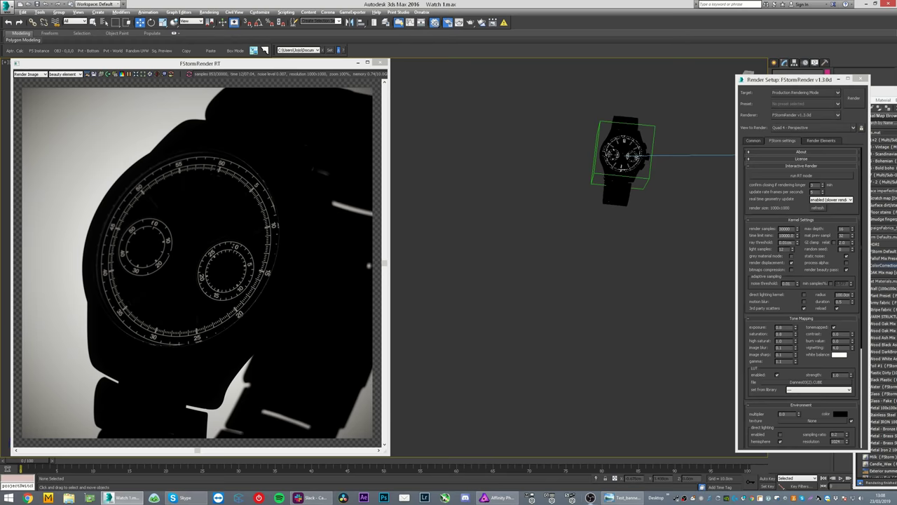
scroll(634, 143, down, 1)
middle_drag(634, 143, 543, 277)
scroll(539, 255, up, 5)
drag(796, 82, 896, 91)
Step: Create an FStorm plane light by drawing its rectangle at the watch in the perspective viewport
click(775, 62)
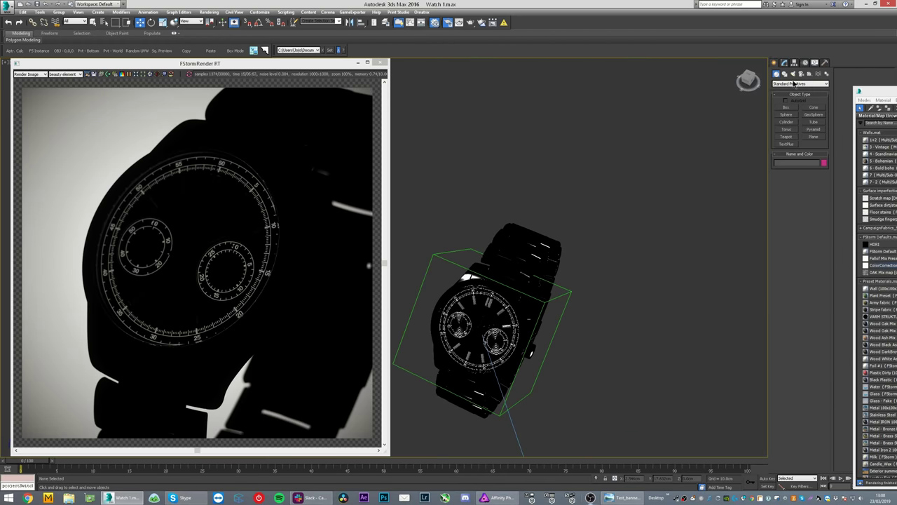
click(794, 74)
click(800, 83)
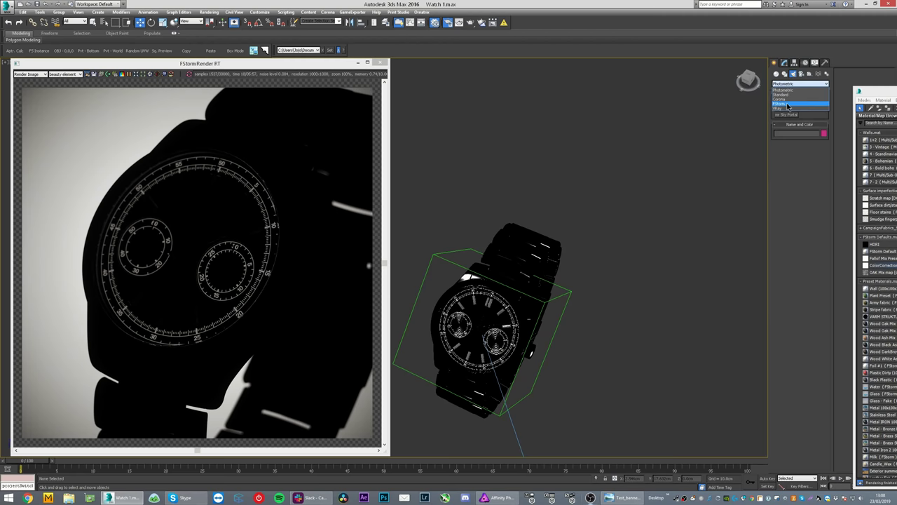
click(795, 107)
click(790, 108)
scroll(572, 248, down, 5)
drag(497, 234, 609, 345)
alt+middle_drag(609, 345, 565, 283)
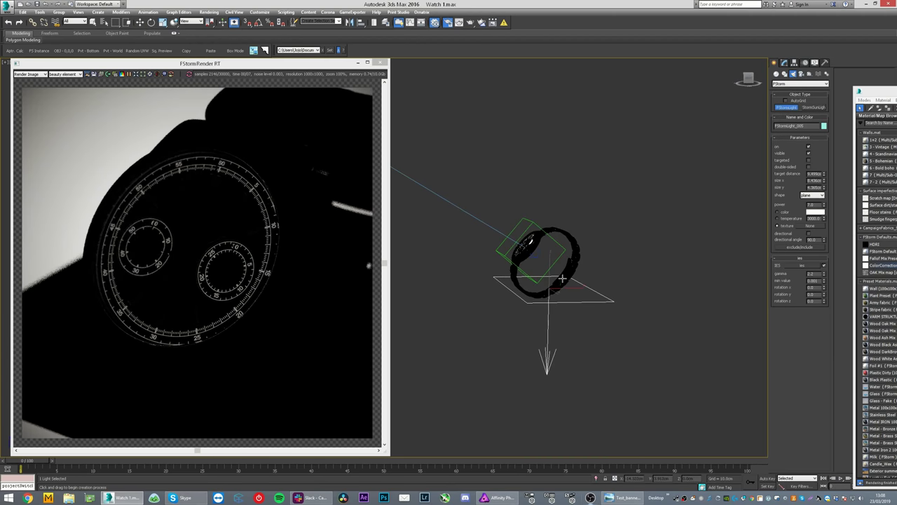
Step: Raise the plane light high above the watch and make it a targeted light
key(w)
drag(555, 277, 541, 67)
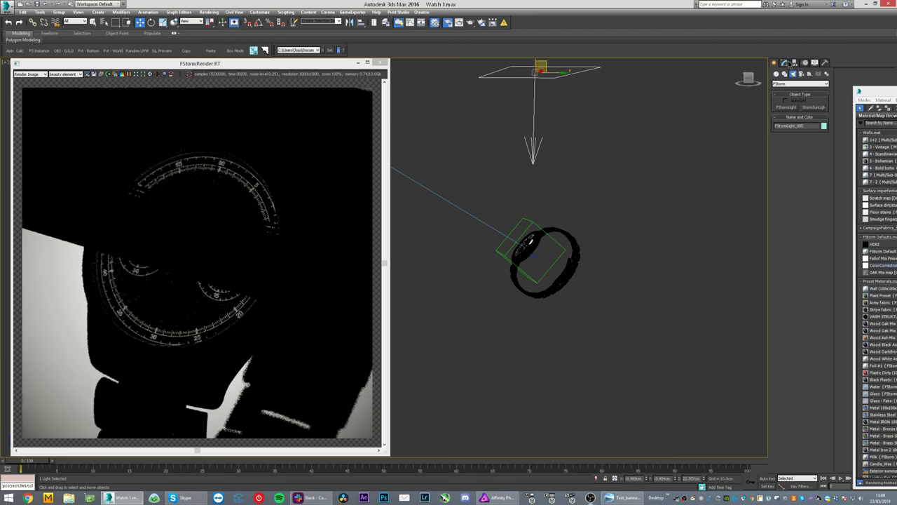
click(793, 63)
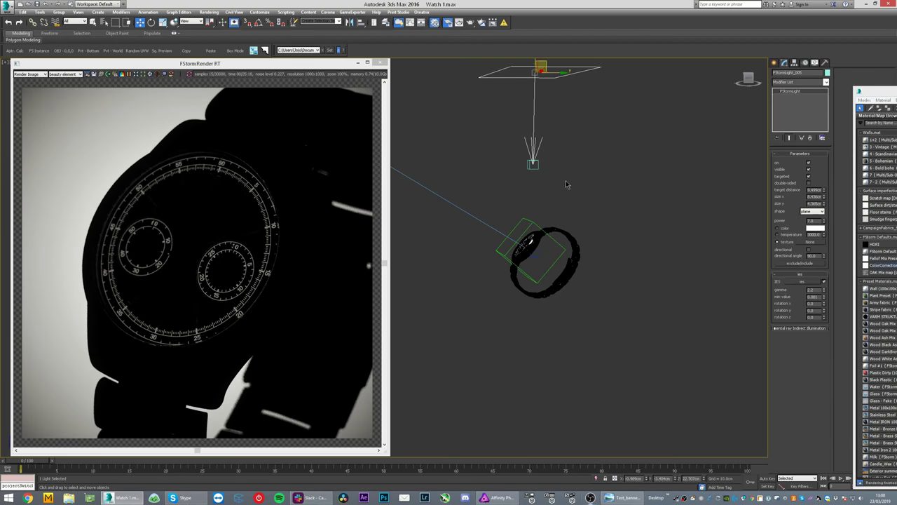
Step: Move the plane light's target onto the watch dial
click(533, 163)
drag(532, 163, 521, 245)
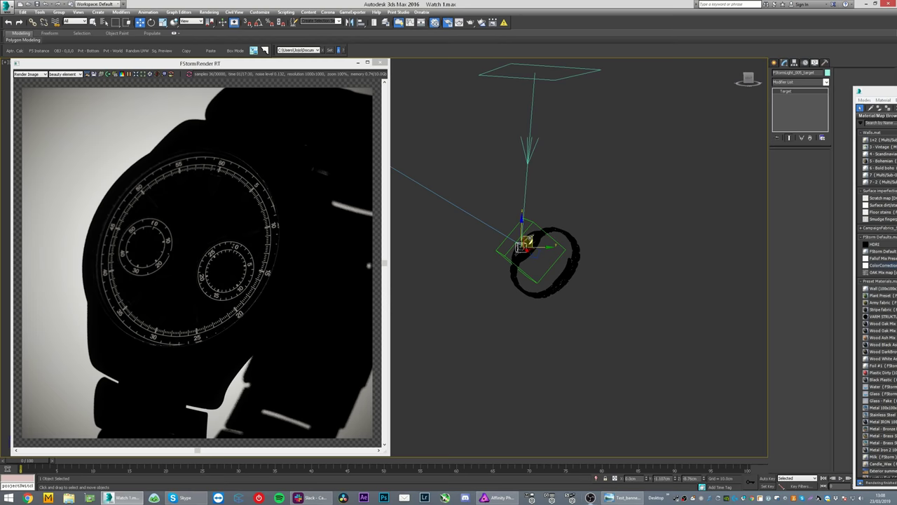
alt+middle_drag(539, 190, 649, 224)
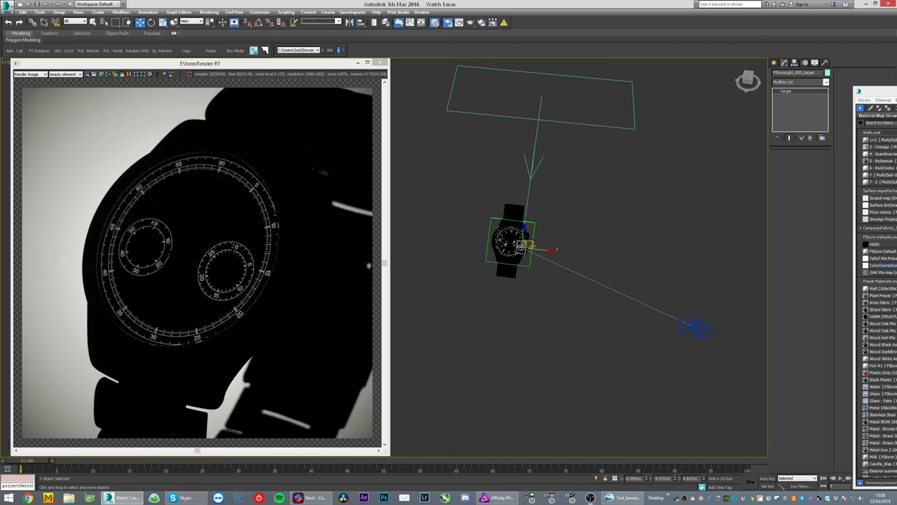
drag(532, 246, 522, 239)
Step: Reposition the plane light above and behind the watch and switch its emission from texture to color
drag(640, 91, 566, 150)
alt+middle_drag(587, 150, 553, 114)
drag(557, 148, 582, 74)
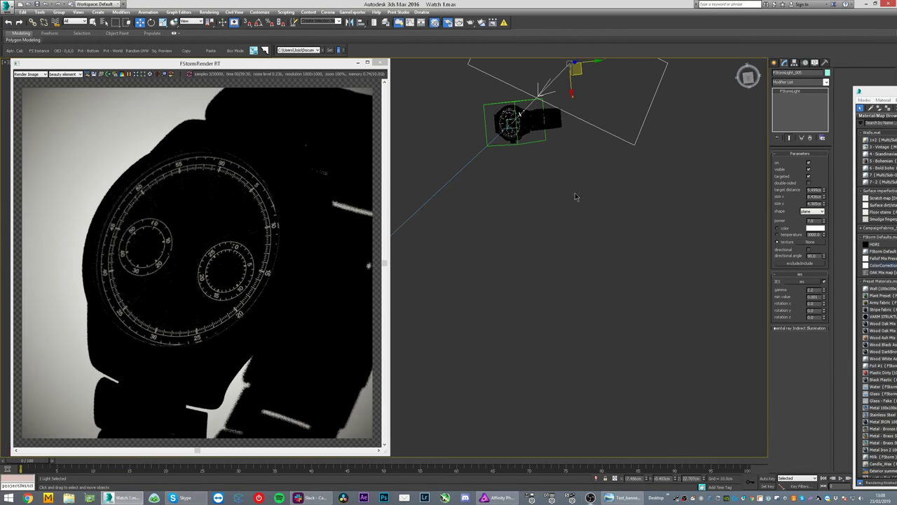
alt+middle_drag(575, 197, 591, 223)
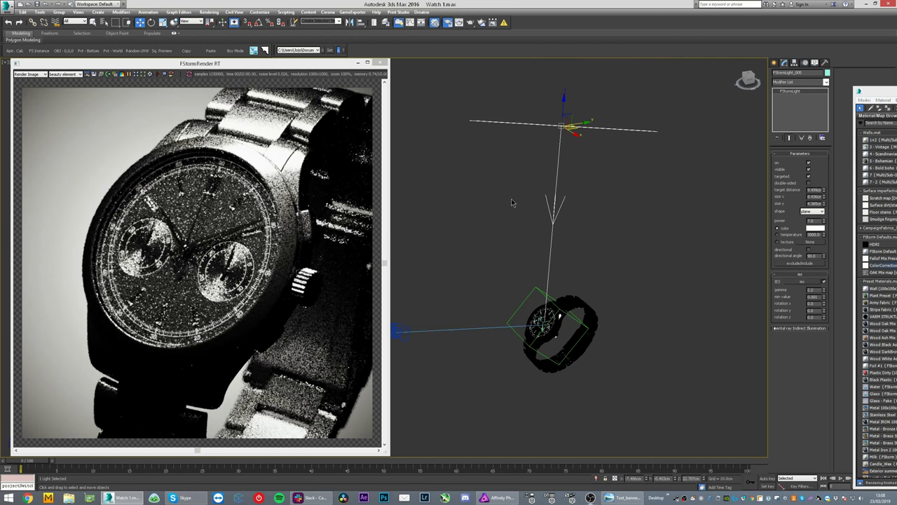
alt+middle_drag(511, 198, 568, 176)
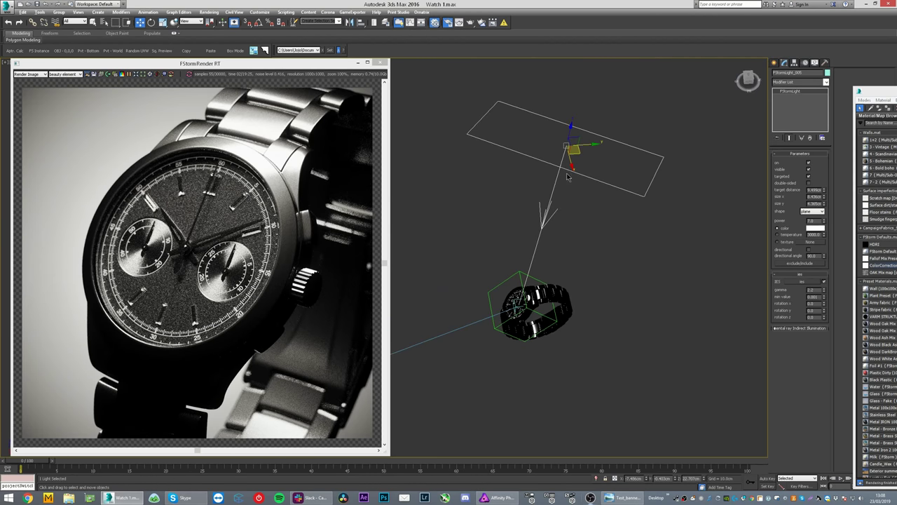
drag(575, 151, 594, 142)
Step: Bring the Slate Material Editor fully into view and widen it up to the interactive render window
drag(881, 91, 826, 83)
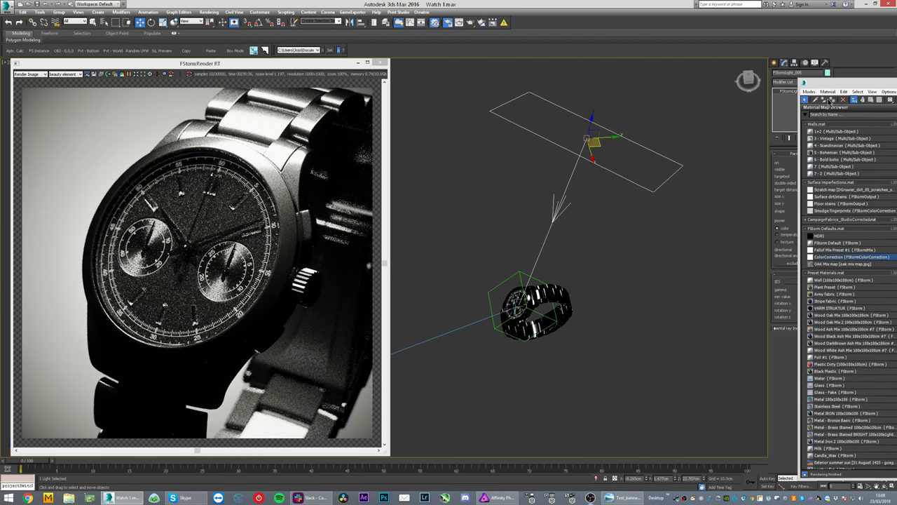
click(817, 101)
key(w)
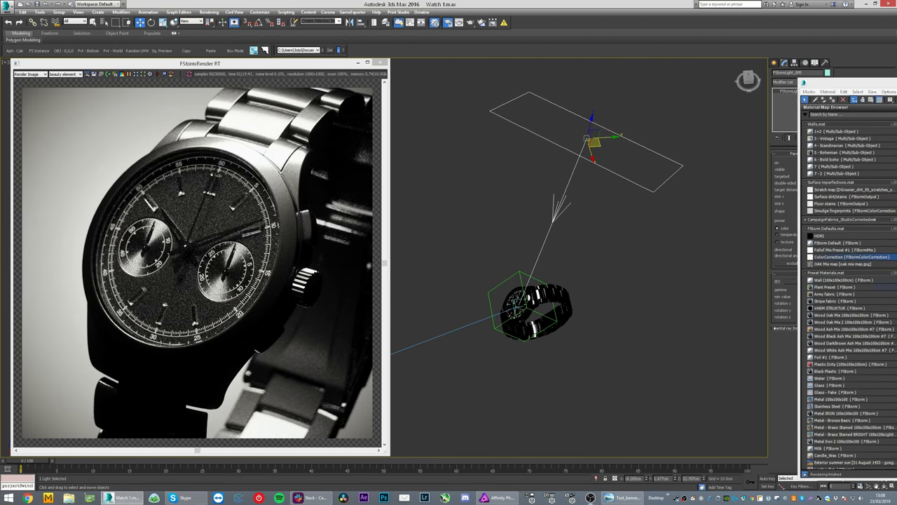
key(m)
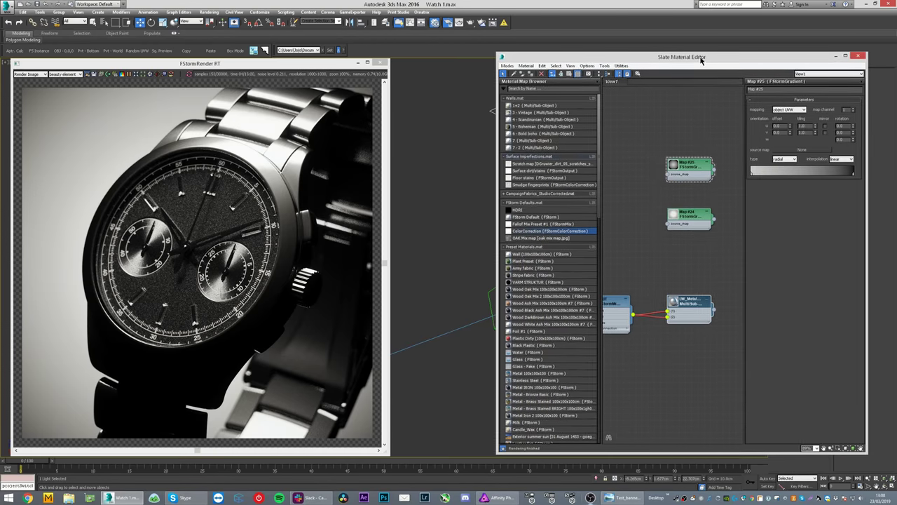
drag(497, 146, 378, 146)
Step: Examine the watch metal's node network, including the reflection glossiness of Material #25 and the settings of Material #27
scroll(676, 275, up, 5)
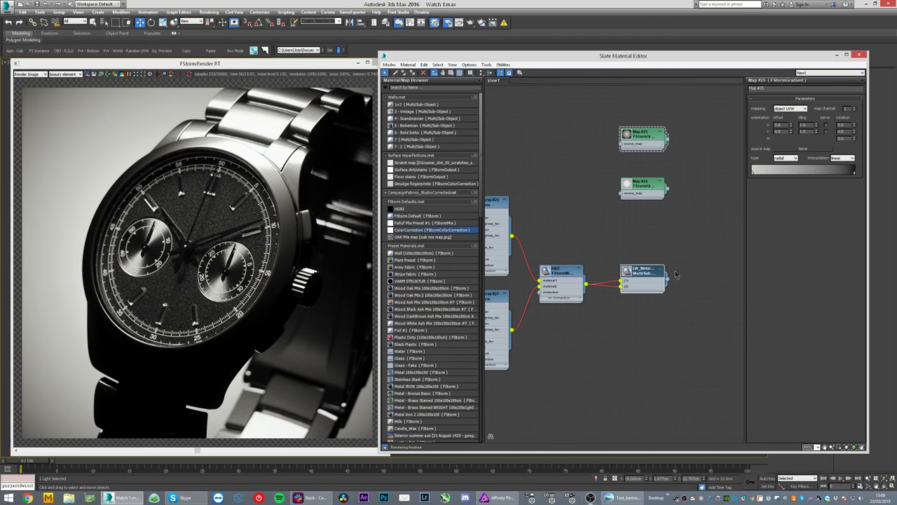
middle_drag(676, 274, 502, 269)
scroll(498, 269, down, 1)
drag(587, 263, 629, 289)
middle_drag(512, 291, 643, 278)
scroll(671, 278, up, 1)
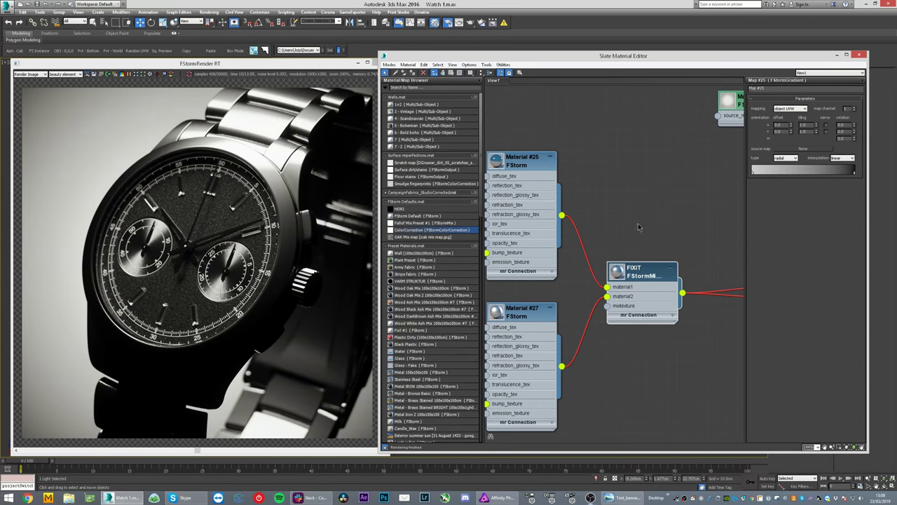
middle_drag(500, 161, 589, 143)
double_click(620, 146)
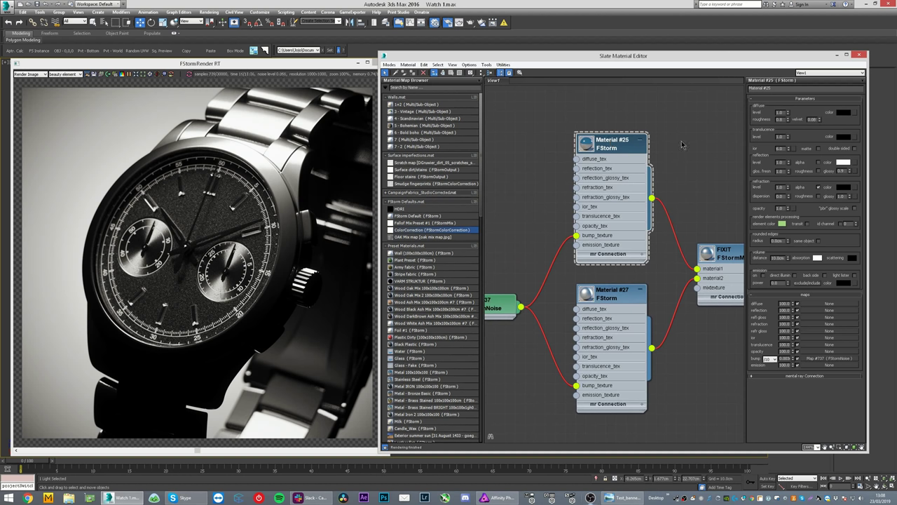
double_click(841, 171)
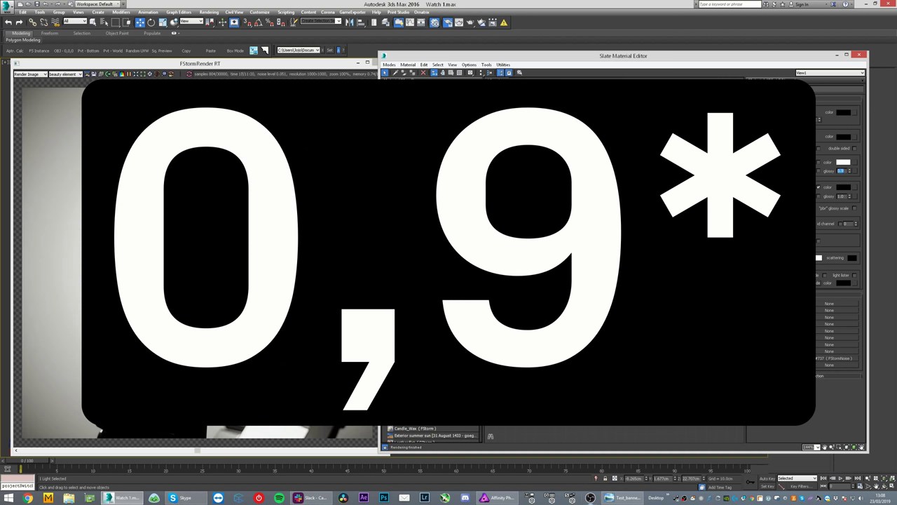
double_click(614, 296)
Step: Try mix values of 1 and 0 in the FIXIT mix material and restore the value to 0.4
double_click(726, 253)
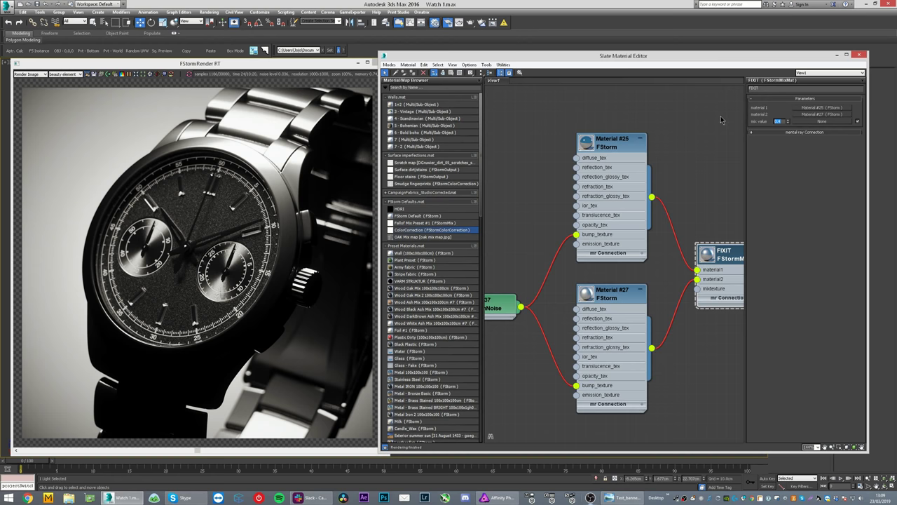
text(1)
key(Return)
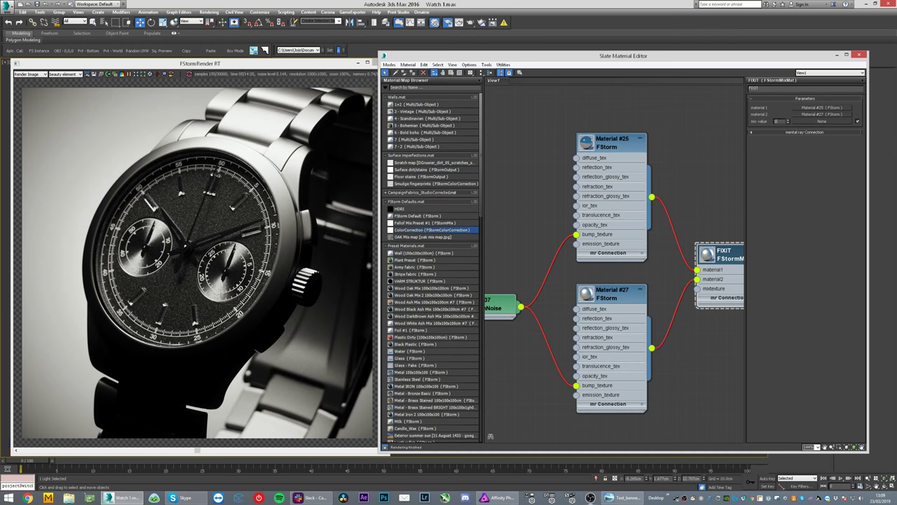
key(Return)
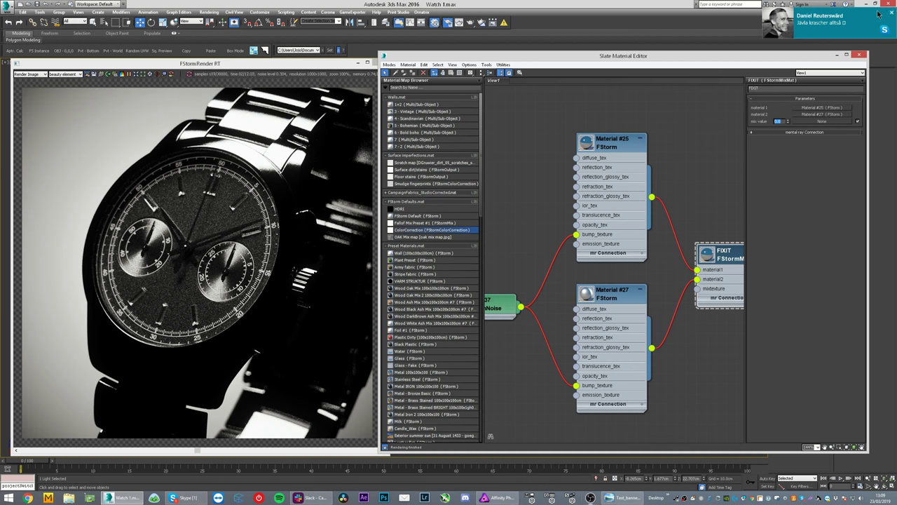
click(880, 13)
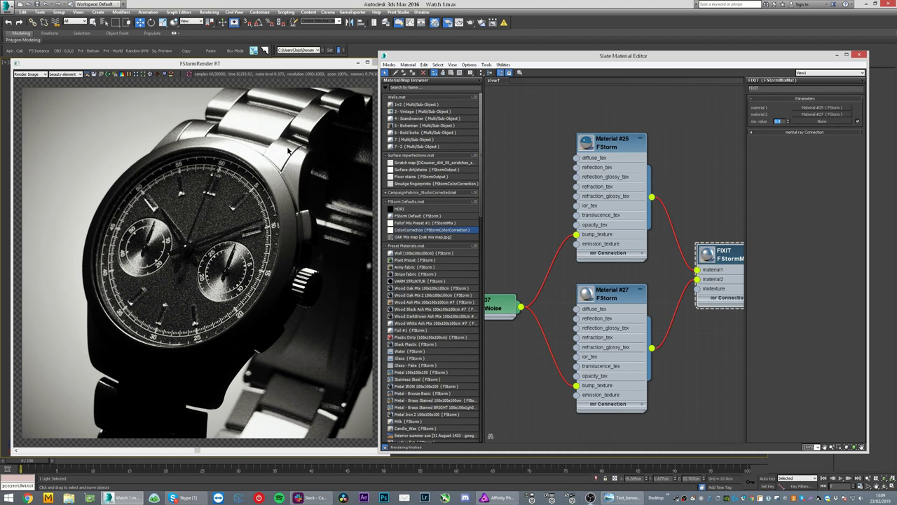
Step: Examine close-ups of the light falloff on the watch's lug and bracelet links in the interactive render
scroll(299, 159, up, 4)
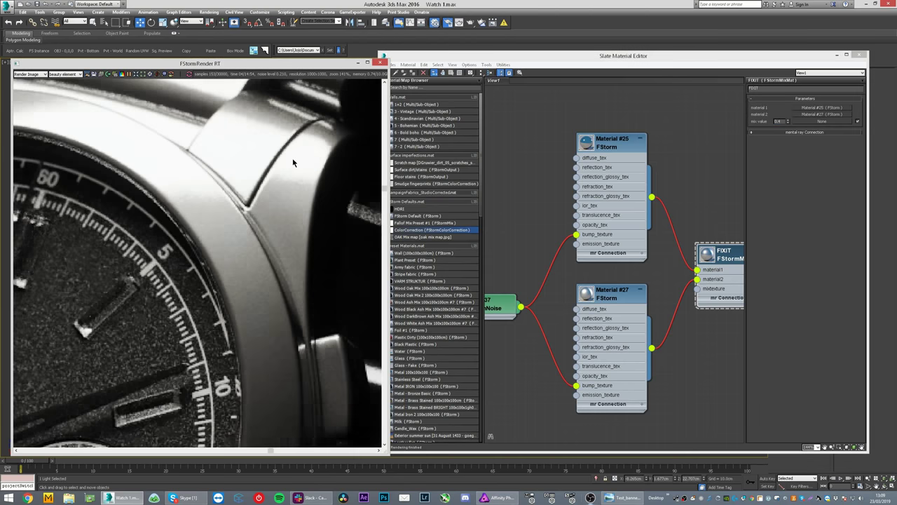
scroll(311, 182, up, 7)
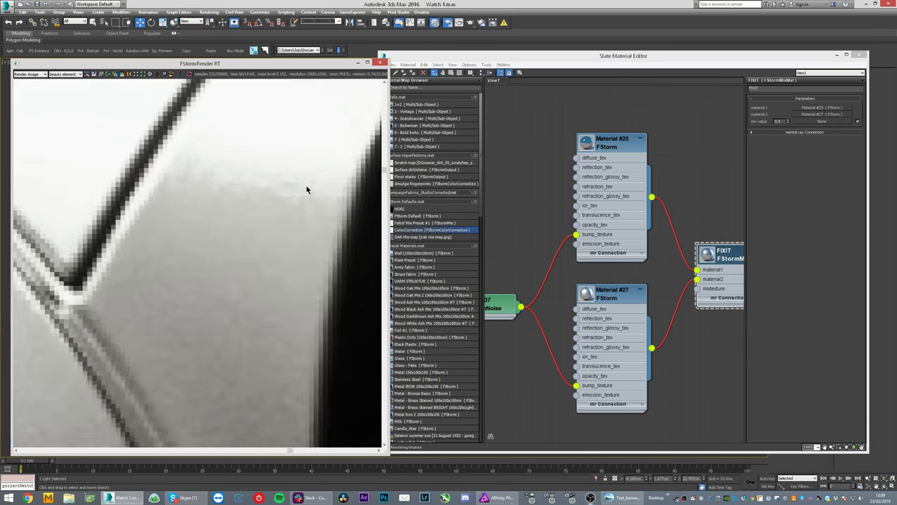
scroll(305, 184, down, 5)
middle_drag(272, 204, 279, 278)
middle_drag(267, 105, 277, 262)
scroll(171, 204, down, 3)
scroll(351, 235, up, 3)
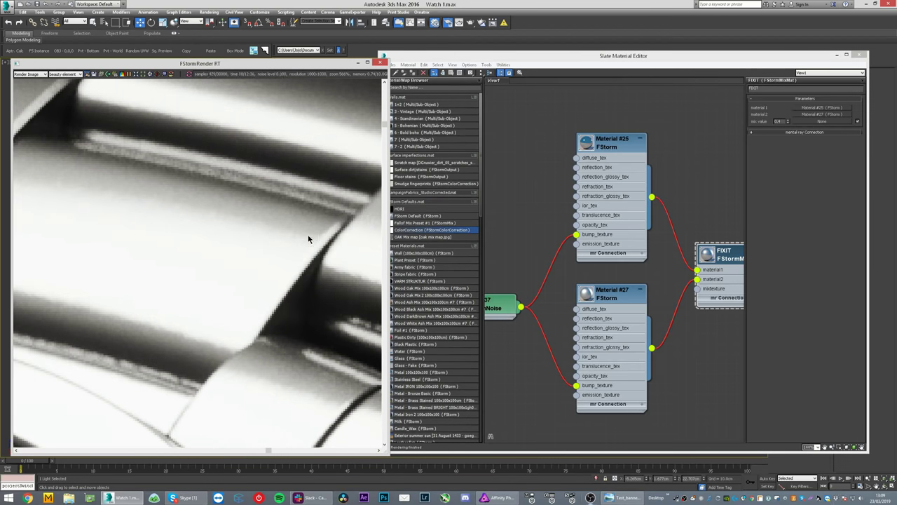
scroll(217, 219, down, 3)
scroll(216, 213, up, 3)
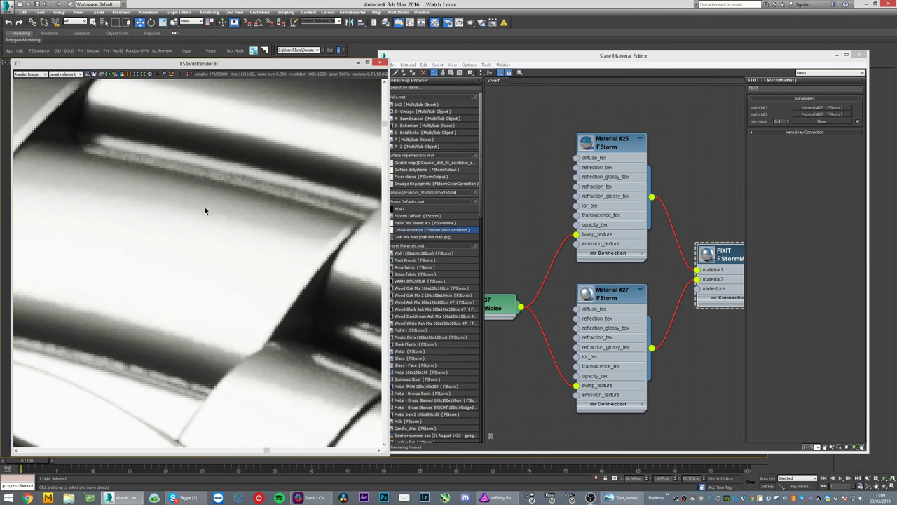
scroll(185, 214, down, 3)
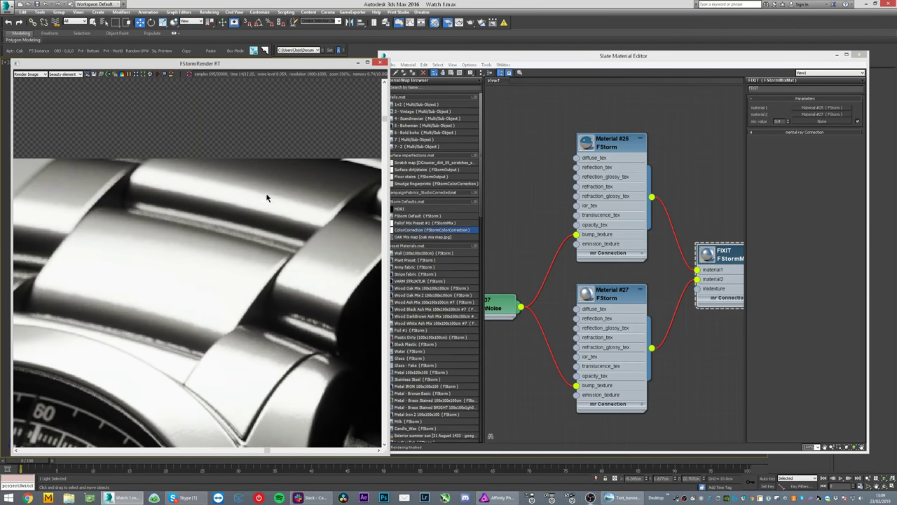
scroll(235, 223, up, 2)
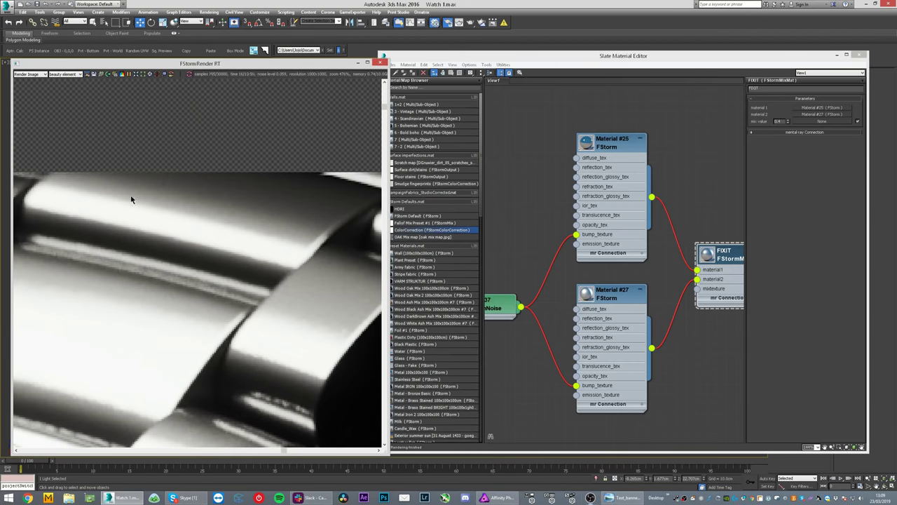
Step: Compare the bracelet links' close-up with the FIXIT mix value at 0 and set it back to 0.4
right_click(788, 123)
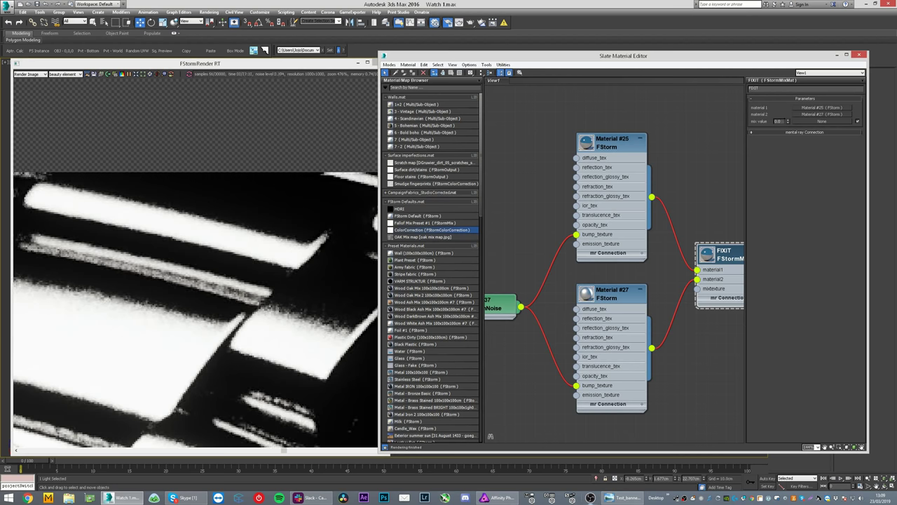
key(Return)
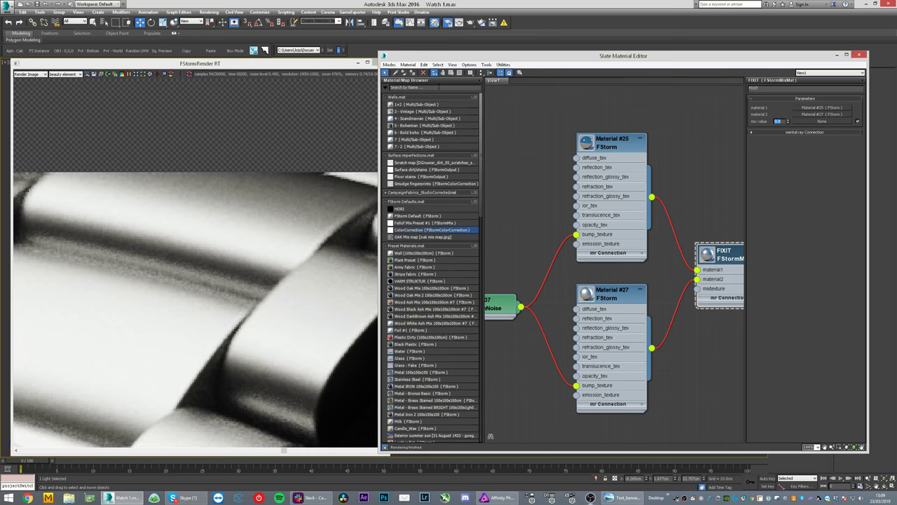
text(0.4)
key(Return)
Step: Show the whole watch in the interactive render again and park the material editor clear of the plane light
scroll(284, 242, down, 10)
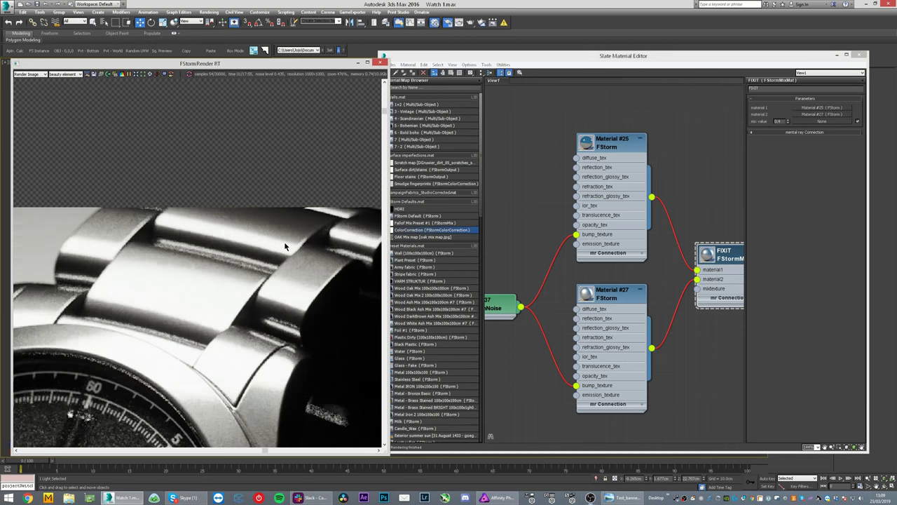
middle_drag(252, 212, 256, 159)
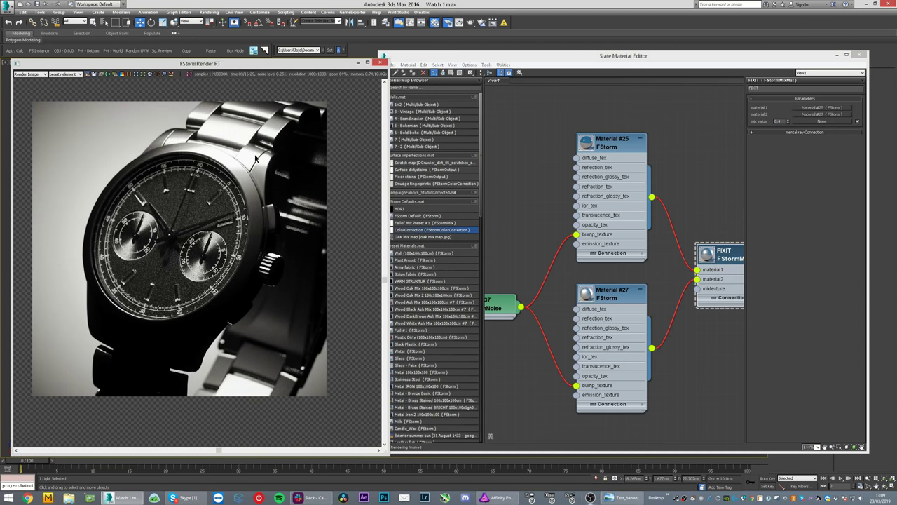
scroll(256, 155, up, 2)
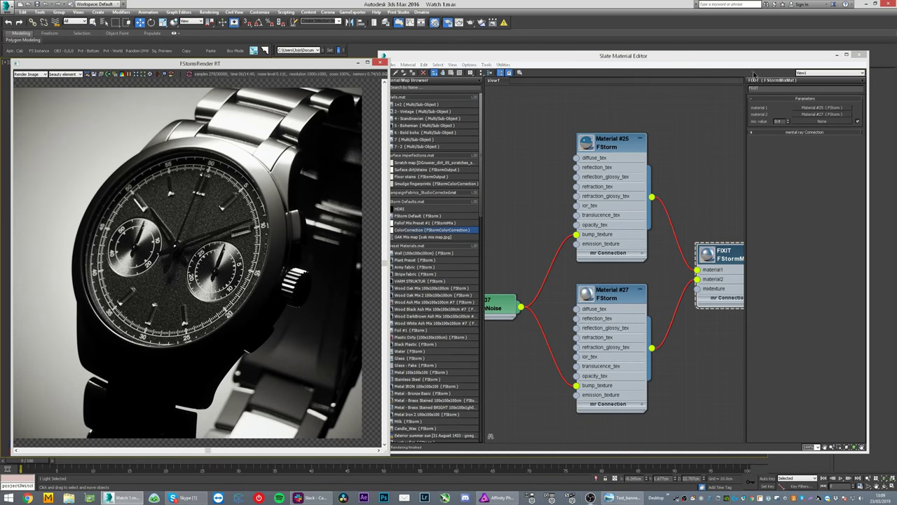
key(m)
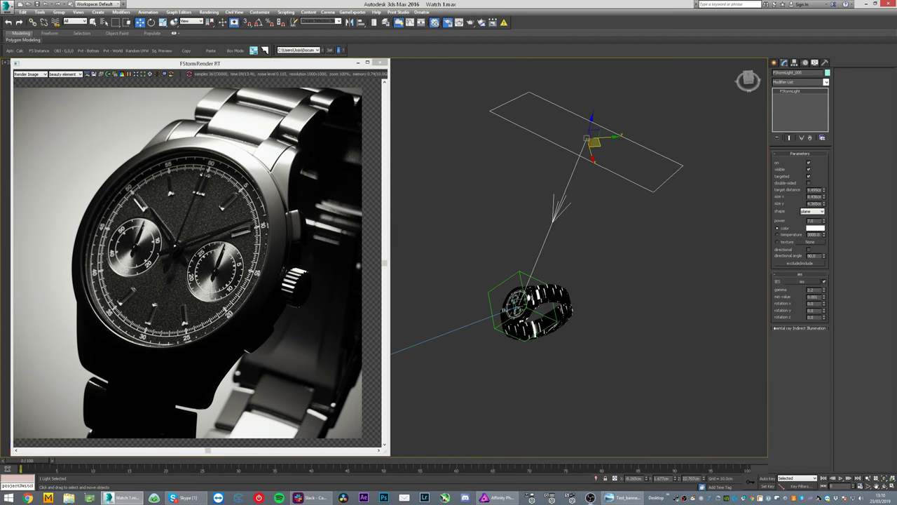
key(m)
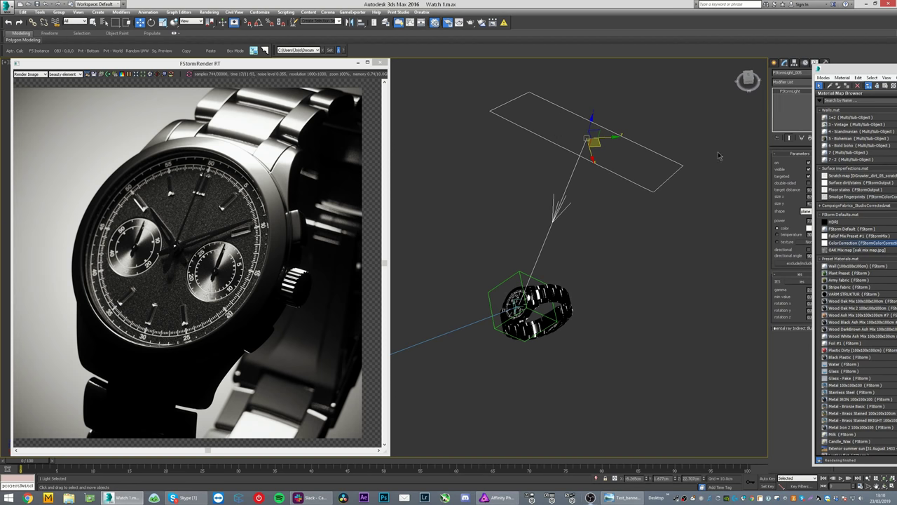
Step: Switch the plane light from colour to texture and assign the radial FStormGradient map Map #25 to it
drag(860, 70, 896, 63)
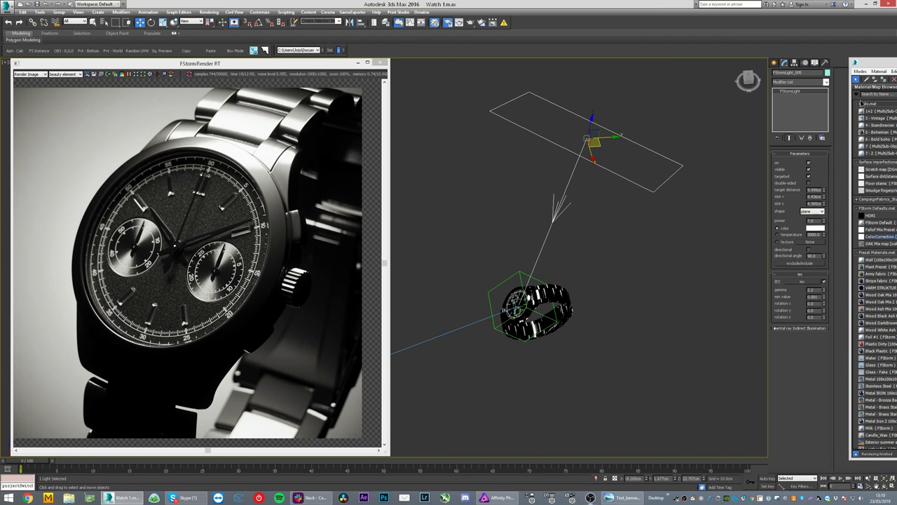
click(787, 245)
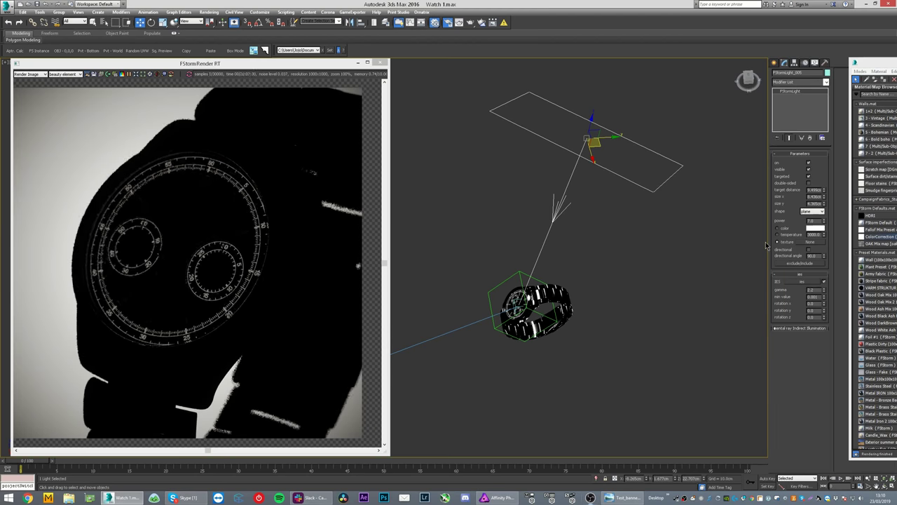
drag(896, 64, 499, 71)
double_click(478, 205)
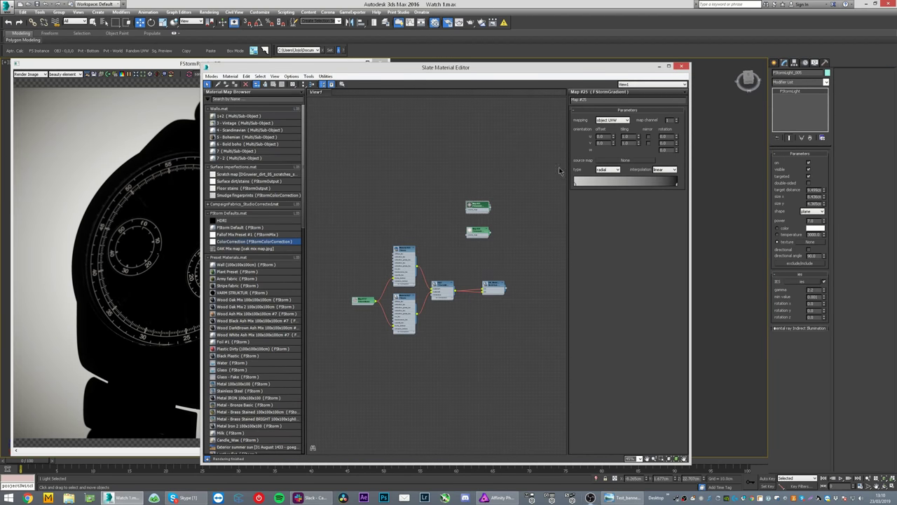
drag(492, 211, 810, 241)
click(432, 269)
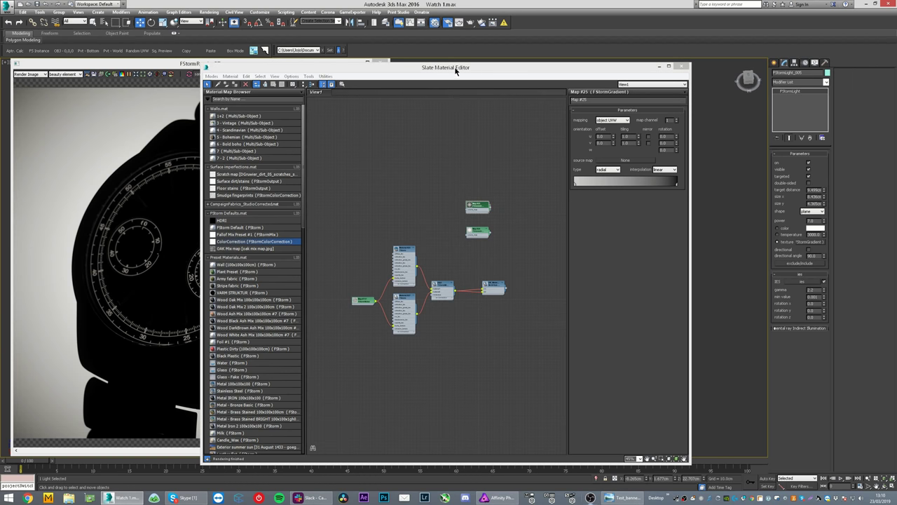
drag(455, 71, 896, 87)
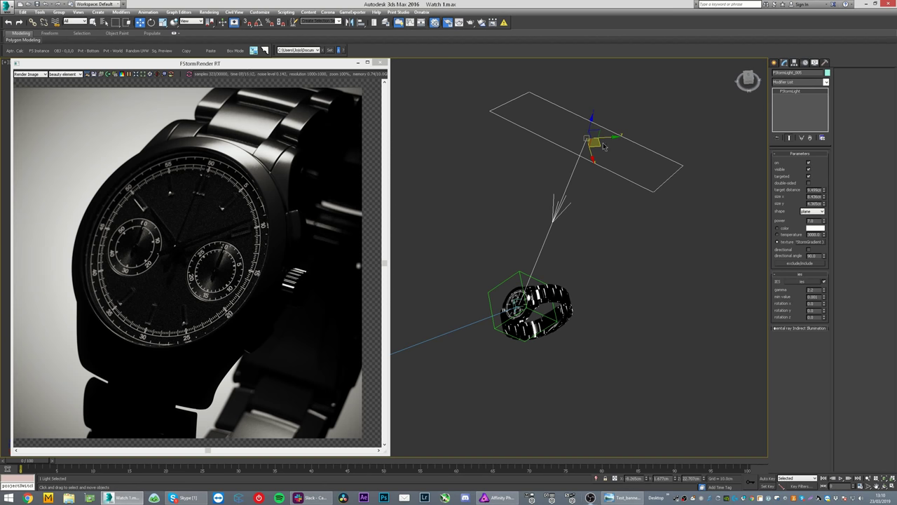
Step: Move the gradient light sideways above the watch and set its size x to 4 cm and size y to 8 cm
drag(596, 143, 502, 128)
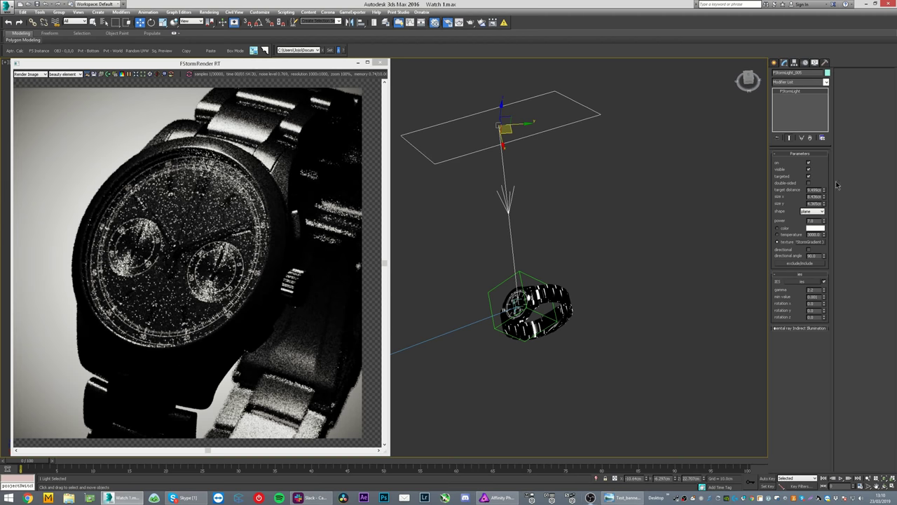
double_click(813, 197)
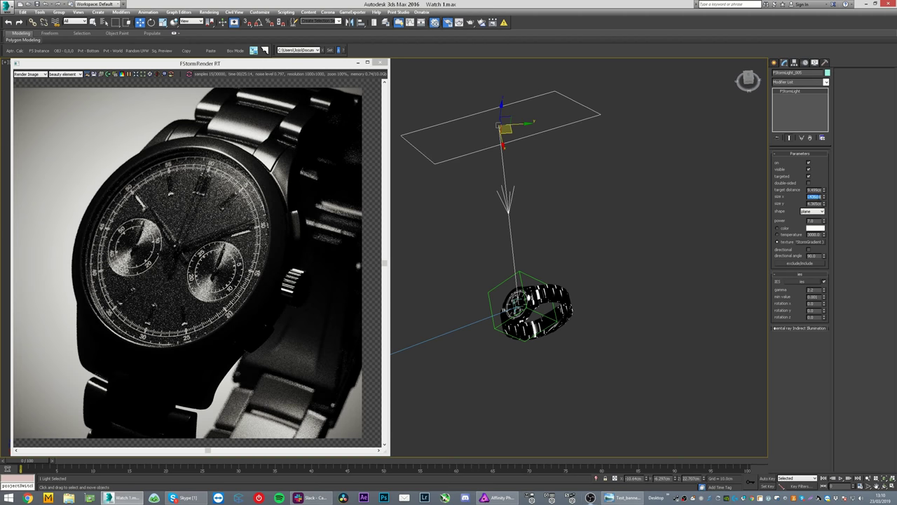
text(4)
key(Tab)
text(8)
key(Return)
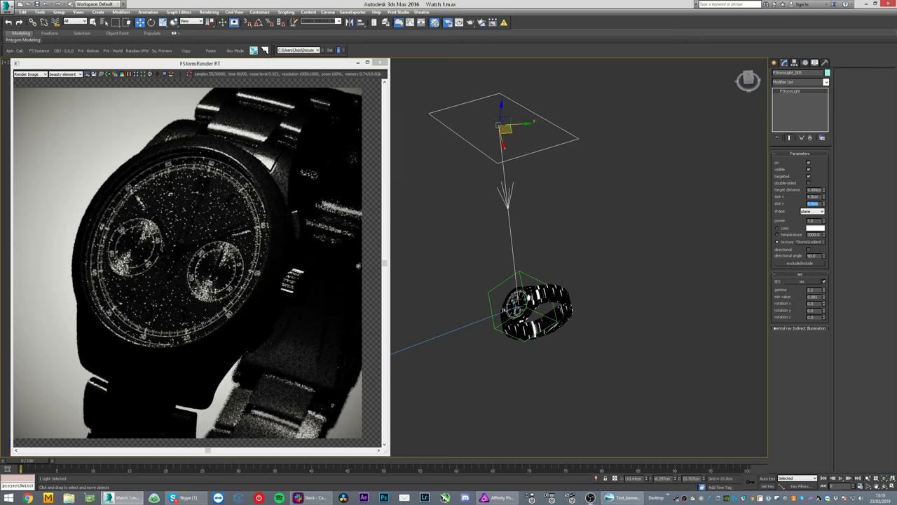
Step: Reposition the gradient plane light around the front of the watch so its reflection fades softly across the dial
drag(509, 131, 482, 144)
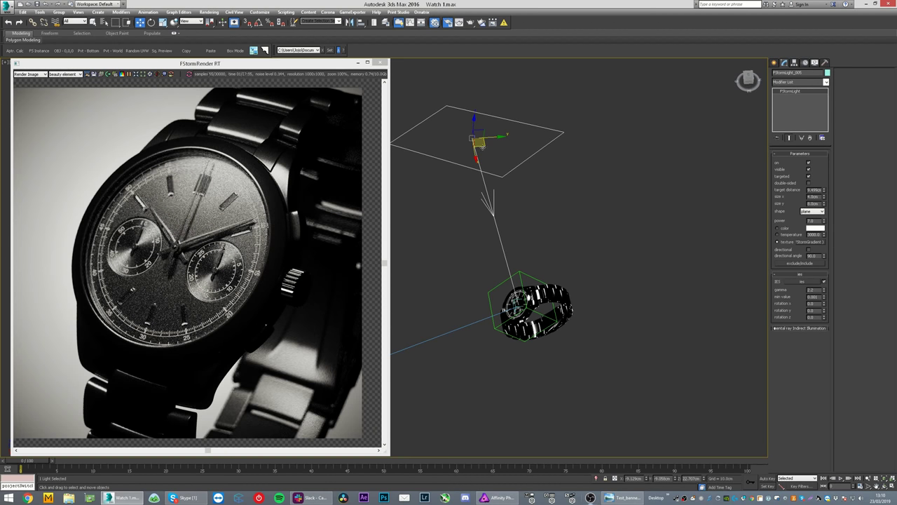
drag(480, 145, 444, 147)
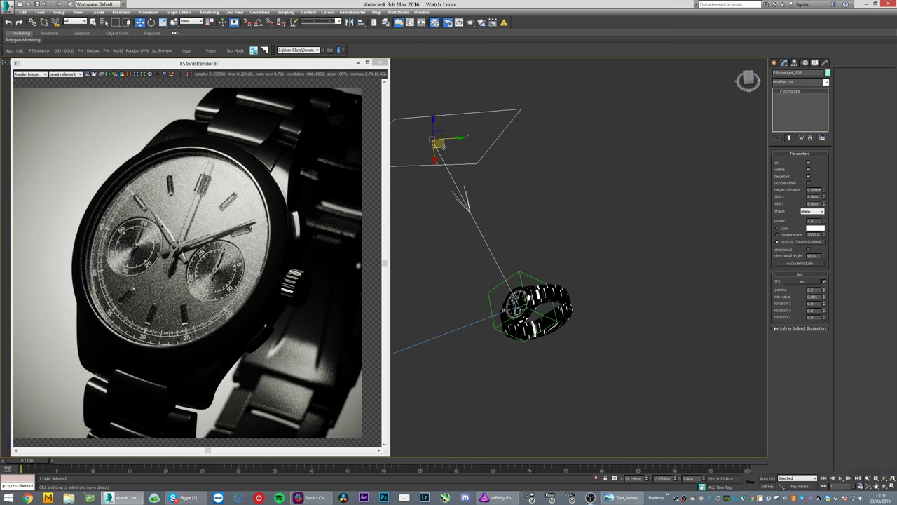
alt+middle_drag(444, 147, 414, 149)
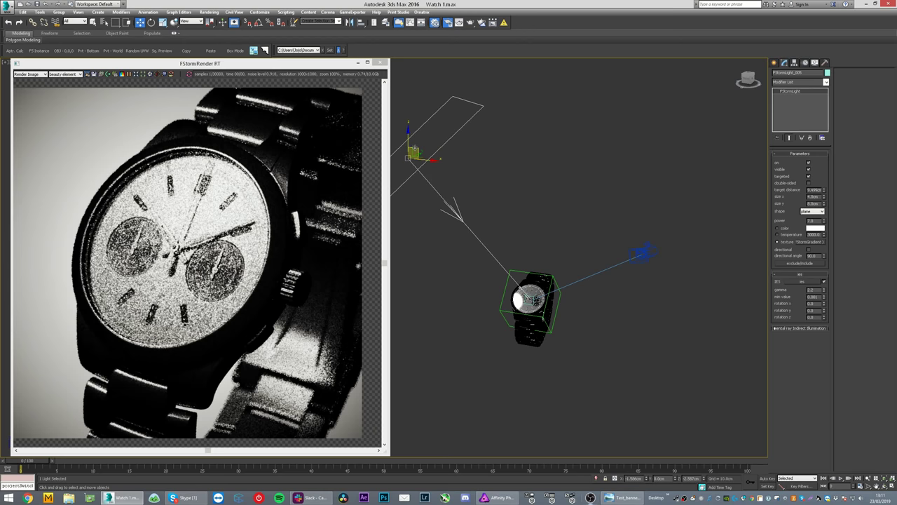
drag(414, 149, 403, 189)
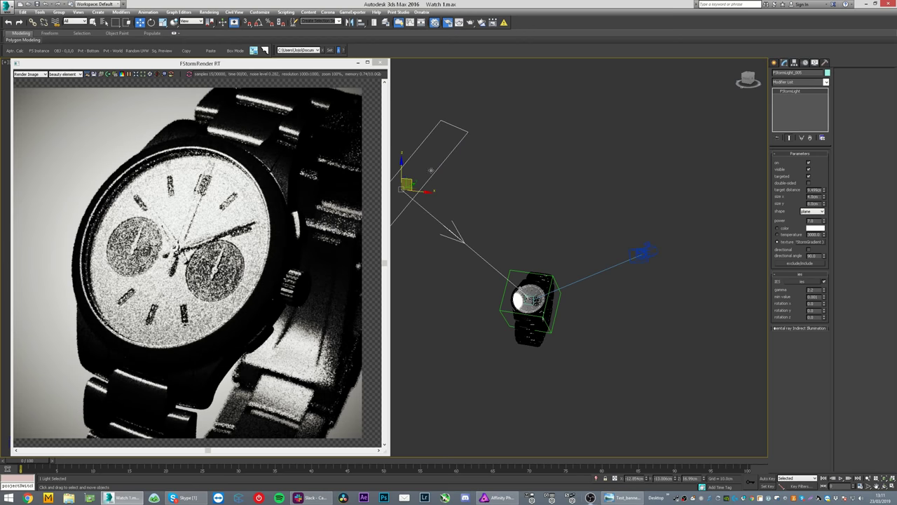
alt+middle_drag(431, 171, 412, 186)
drag(413, 185, 464, 162)
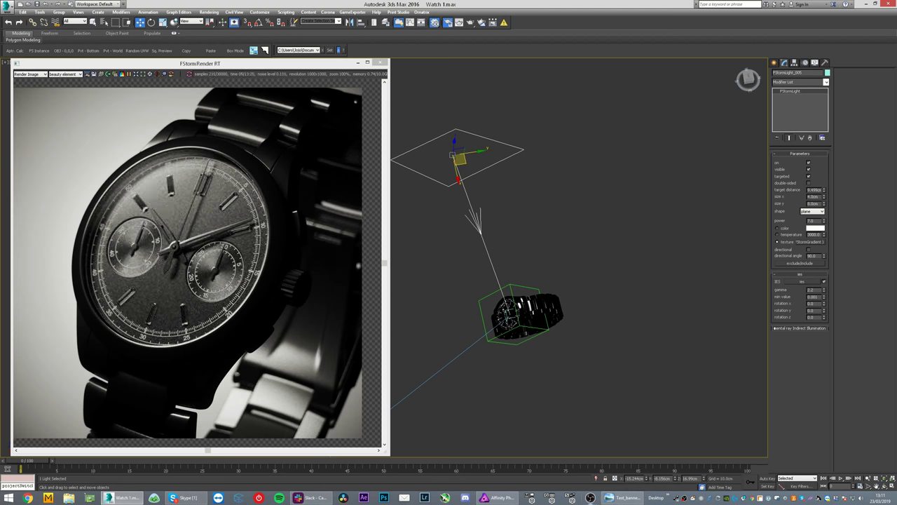
Step: Bring the LW_Glass material into the material editor and examine its reflection and glossiness parameters
key(q)
key(w)
key(m)
drag(673, 258, 607, 170)
double_click(608, 171)
drag(737, 68, 655, 66)
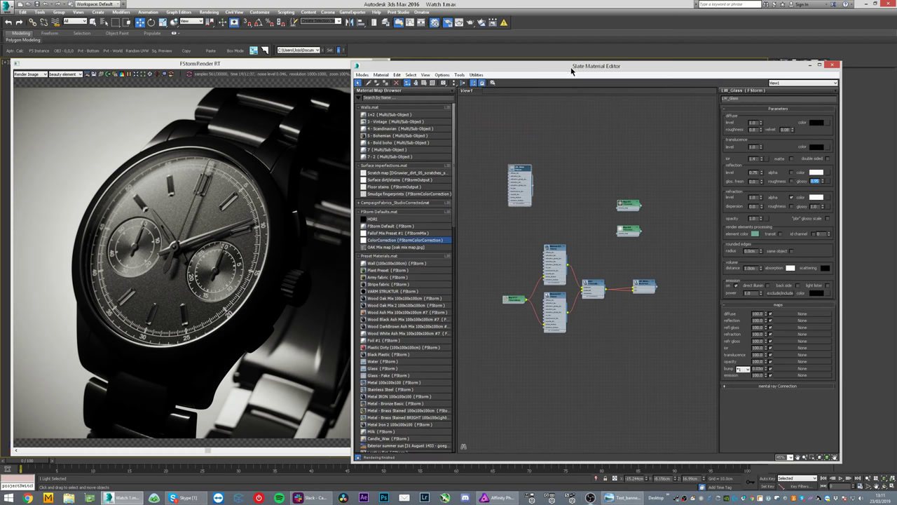
drag(571, 70, 896, 50)
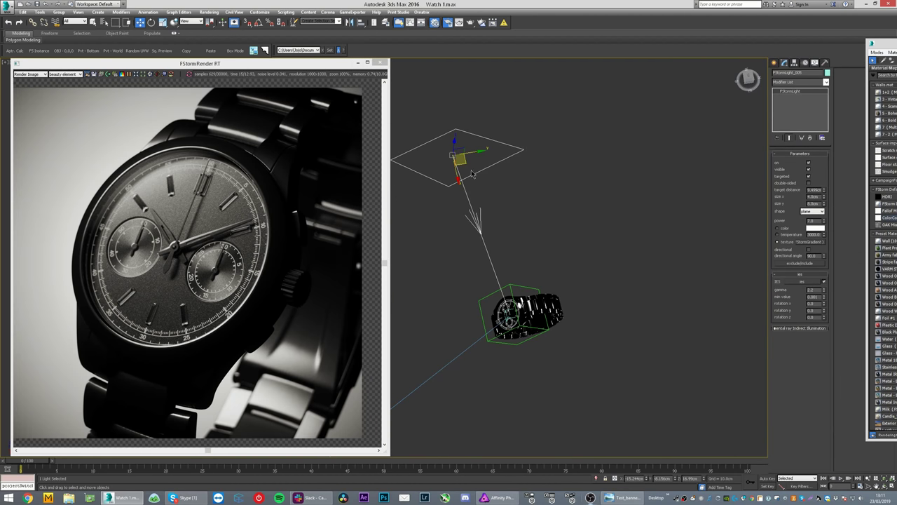
Step: Nudge the gradient light forward in small moves to refine the falloff across the watch dial
mouse_move(473, 174)
mouse_down()
mouse_move(481, 180)
mouse_move(470, 173)
mouse_up()
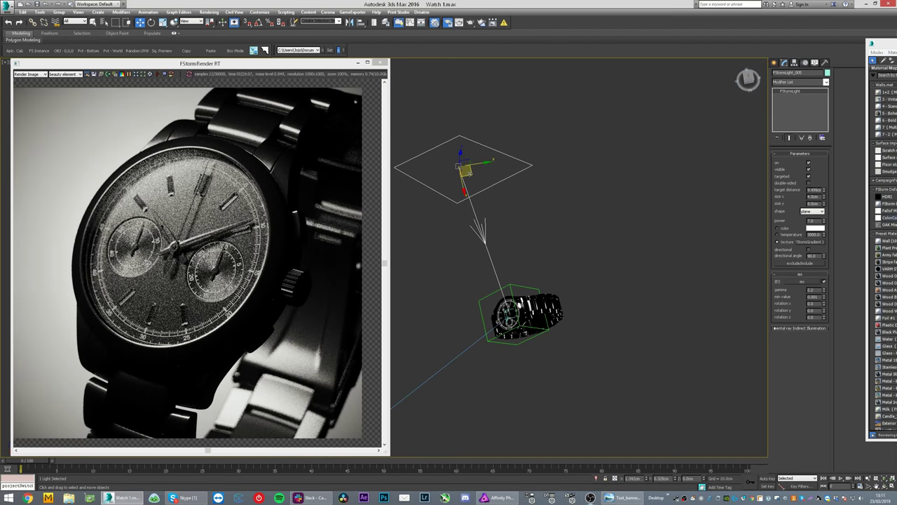
drag(469, 173, 471, 178)
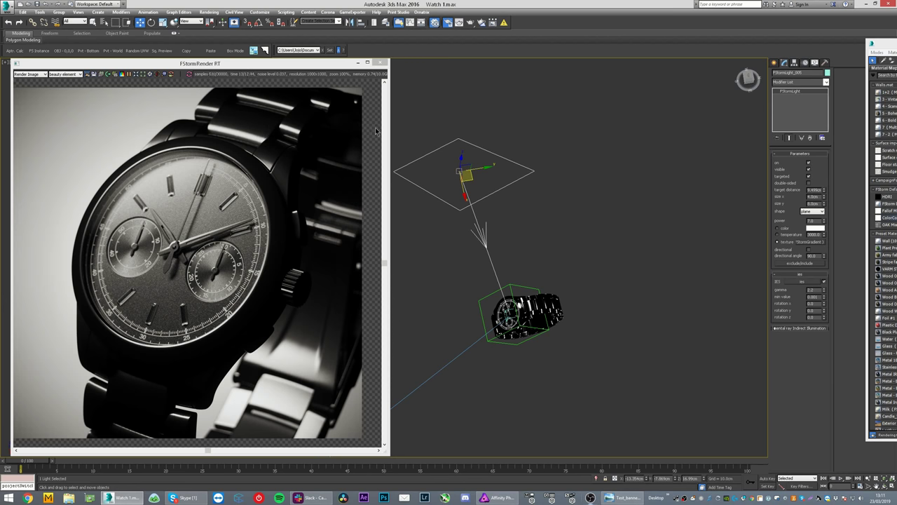
drag(472, 179, 471, 186)
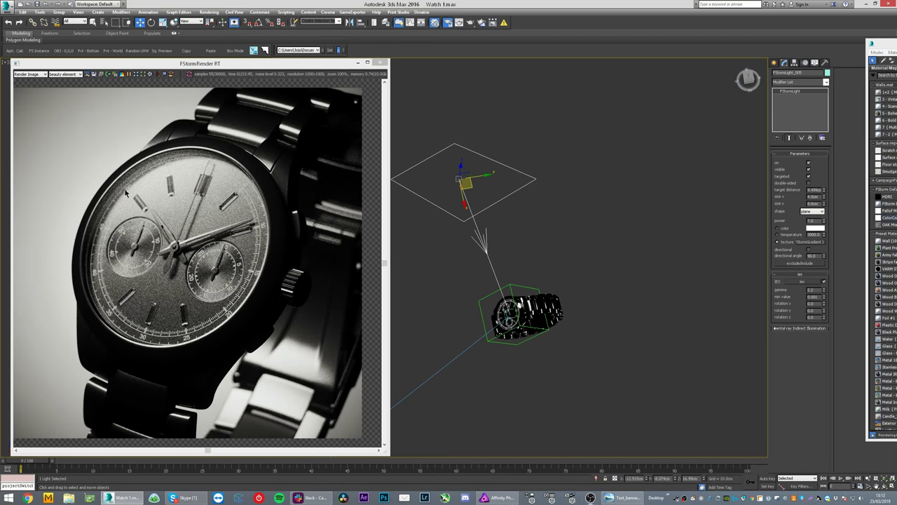
Step: Clone the gradient light and place the duplicate above the bracelet side to brighten the upper links and bezel
middle_drag(507, 212, 490, 164)
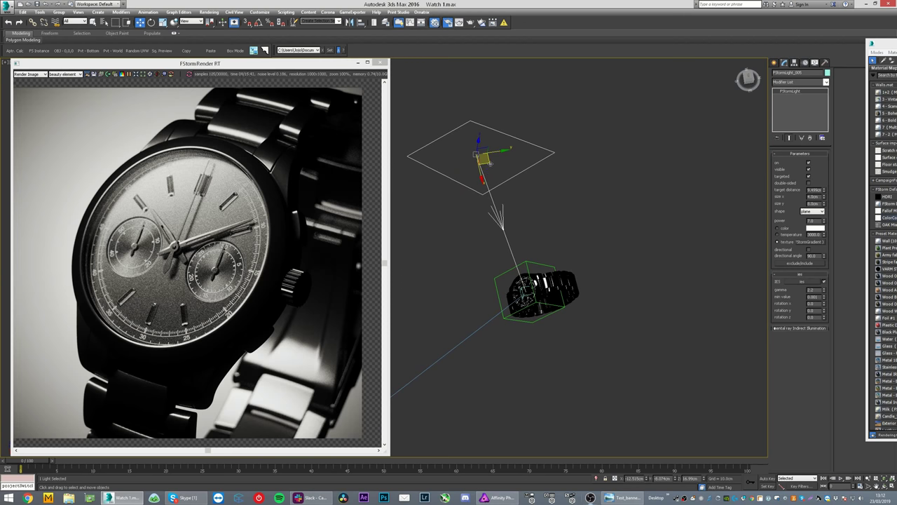
mouse_move(489, 165)
shift+mouse_down()
mouse_move(626, 207)
mouse_move(630, 218)
shift+mouse_up()
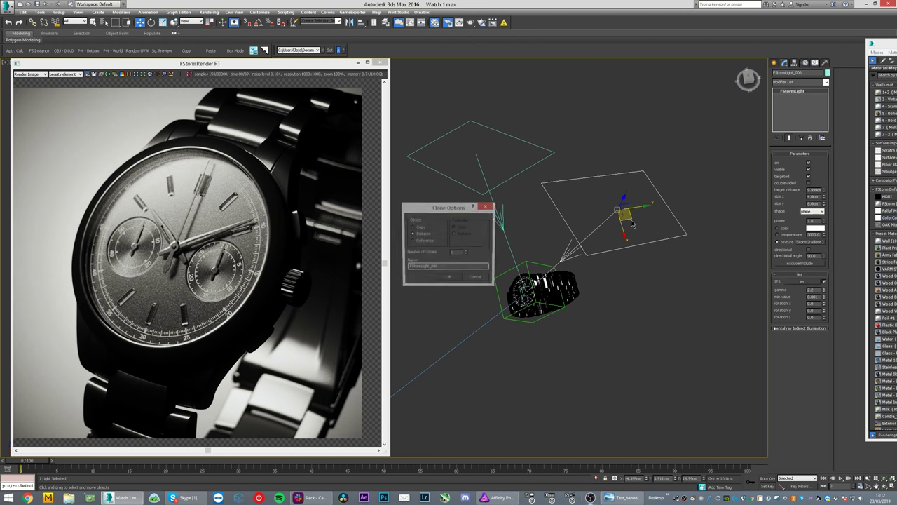
click(450, 278)
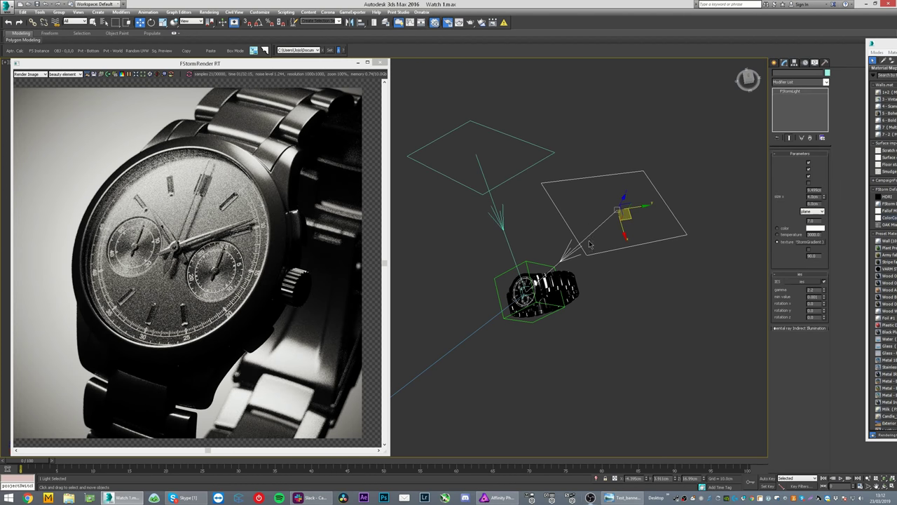
middle_drag(452, 281, 428, 292)
drag(599, 224, 615, 218)
alt+middle_drag(617, 220, 617, 248)
drag(617, 249, 582, 212)
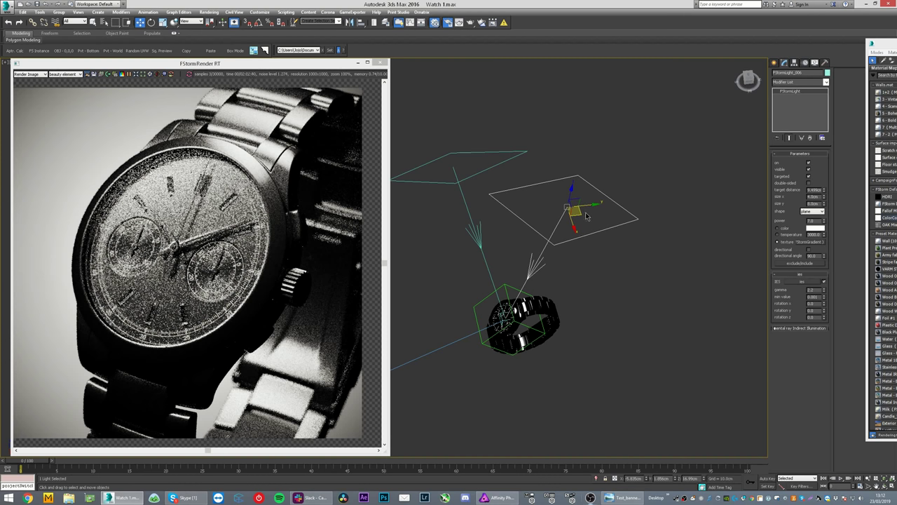
Step: Clone the second light once more and place the new one low, beneath the watch
scroll(584, 229, down, 2)
alt+middle_drag(585, 229, 604, 226)
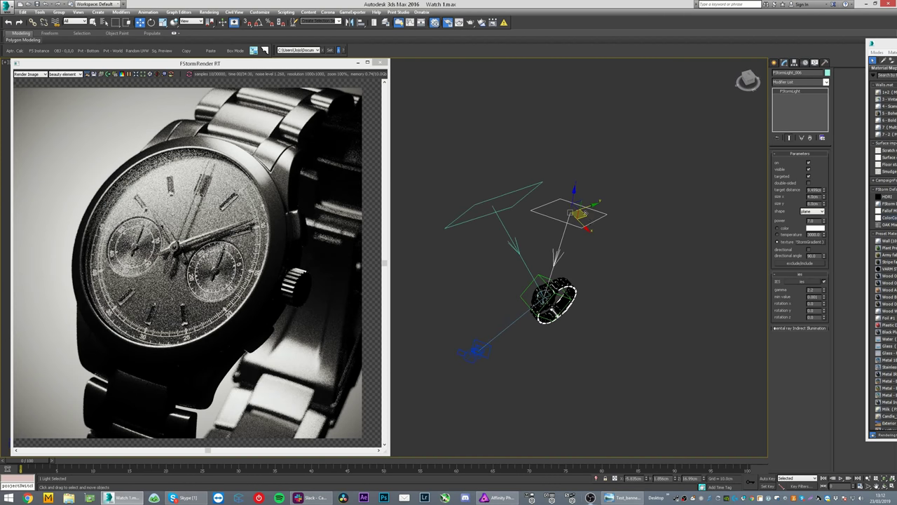
mouse_move(582, 215)
shift+mouse_down()
mouse_move(499, 316)
mouse_move(456, 302)
shift+mouse_up()
click(447, 278)
scroll(476, 277, down, 3)
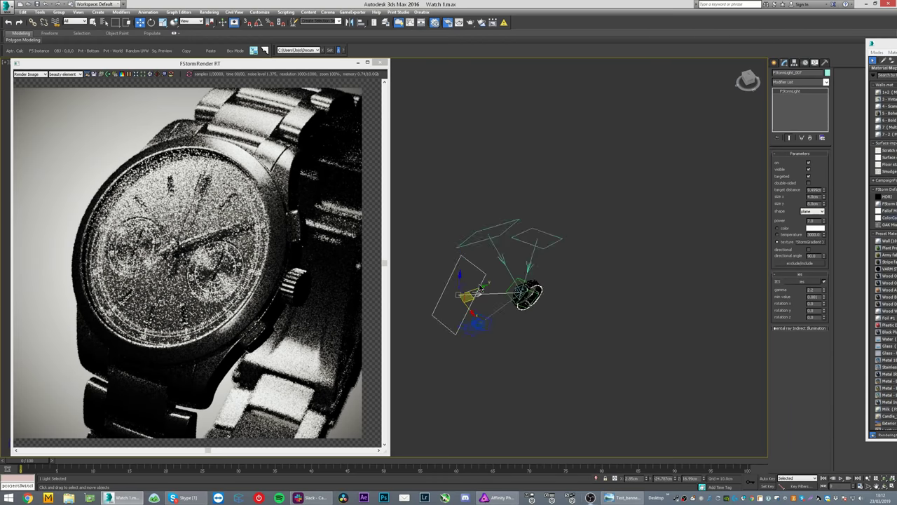
alt+middle_drag(476, 277, 499, 263)
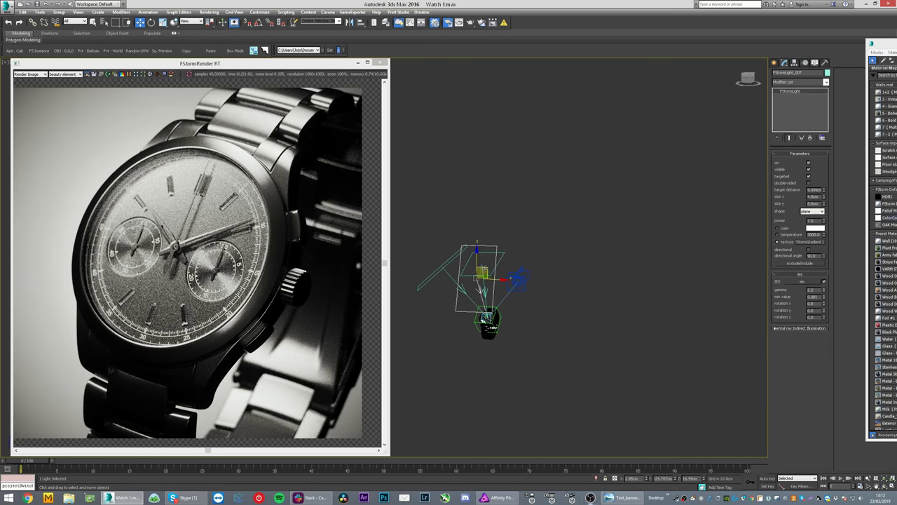
drag(484, 268, 472, 372)
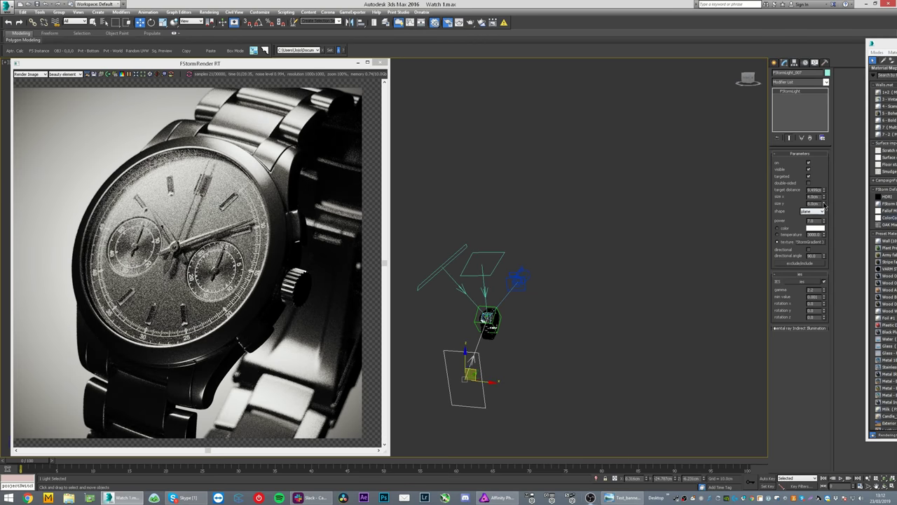
Step: Enlarge the lower light to about 8 by 16 cm and move it farther below the watch
drag(825, 204, 827, 161)
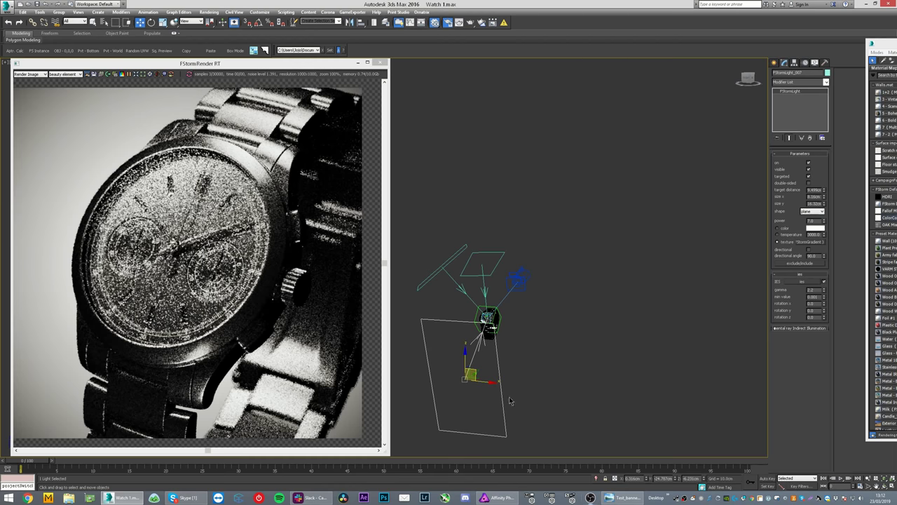
alt+middle_drag(482, 362, 510, 340)
drag(484, 362, 478, 377)
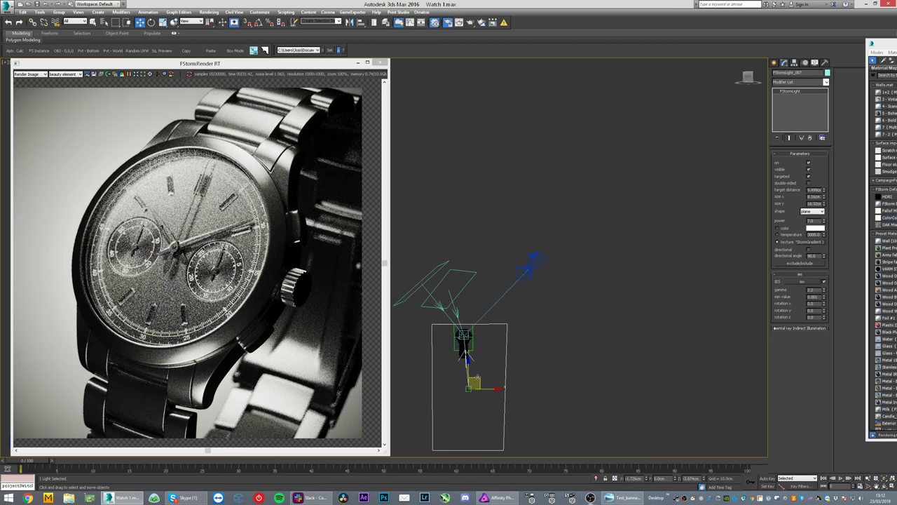
alt+middle_drag(495, 380, 472, 440)
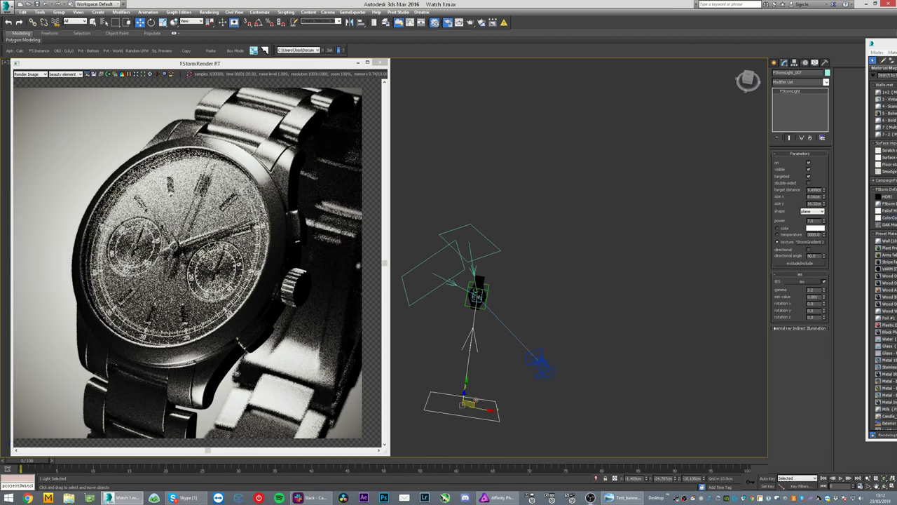
drag(477, 398, 464, 412)
Step: Shift the large lower light sideways and back to bring reflections onto the lower bracelet links and case side
alt+middle_drag(540, 363, 541, 341)
drag(427, 383, 446, 392)
alt+middle_drag(497, 400, 518, 434)
drag(477, 412, 440, 407)
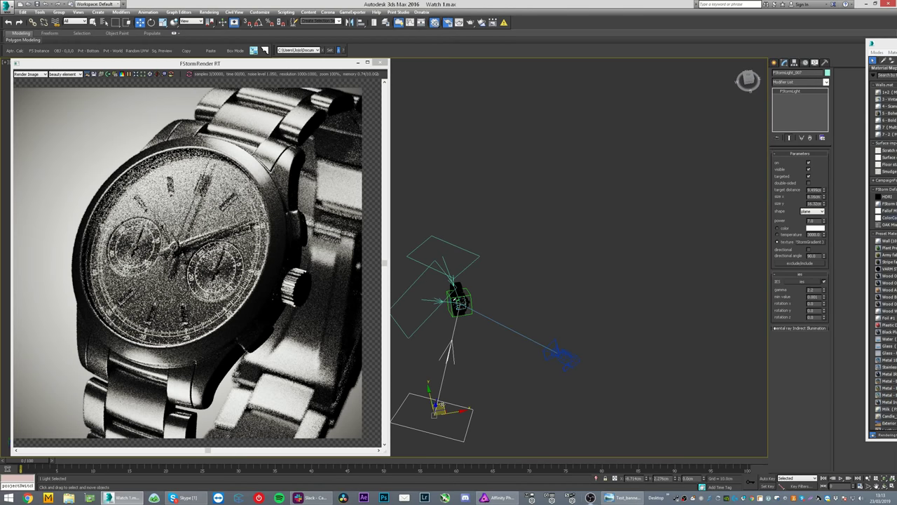
alt+middle_drag(490, 391, 528, 262)
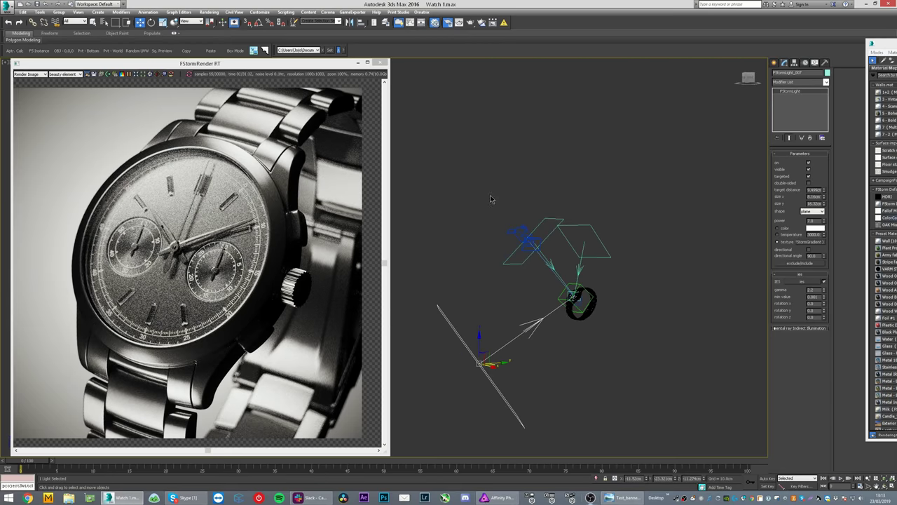
Step: Show the perspective and camera viewports together, turn off the large light's targeting, and move and rotate it freely
key(alt+w)
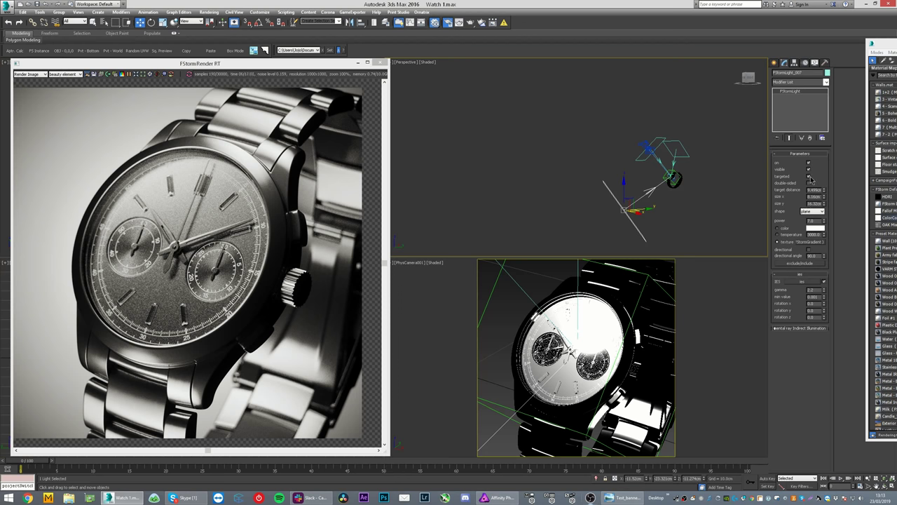
mouse_move(634, 208)
mouse_down()
mouse_move(616, 180)
mouse_move(636, 193)
mouse_up()
alt+middle_drag(662, 215, 677, 227)
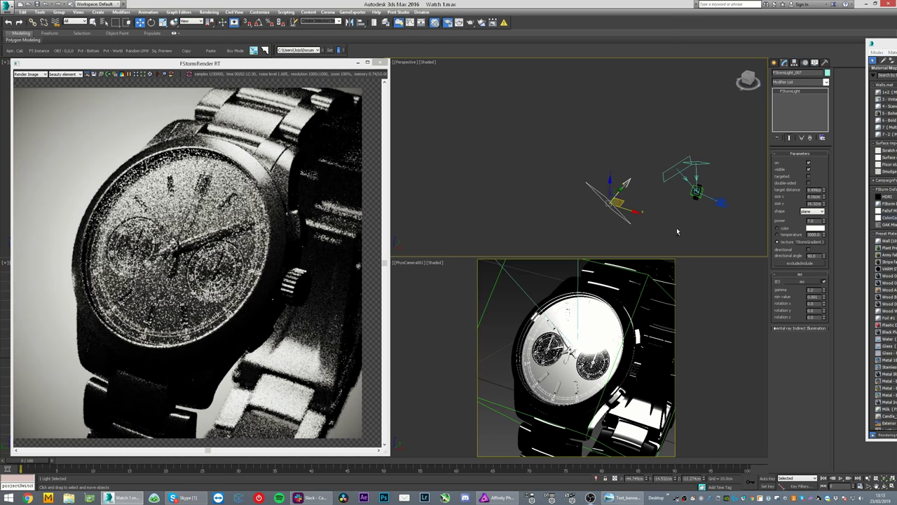
key(e)
drag(607, 218, 610, 221)
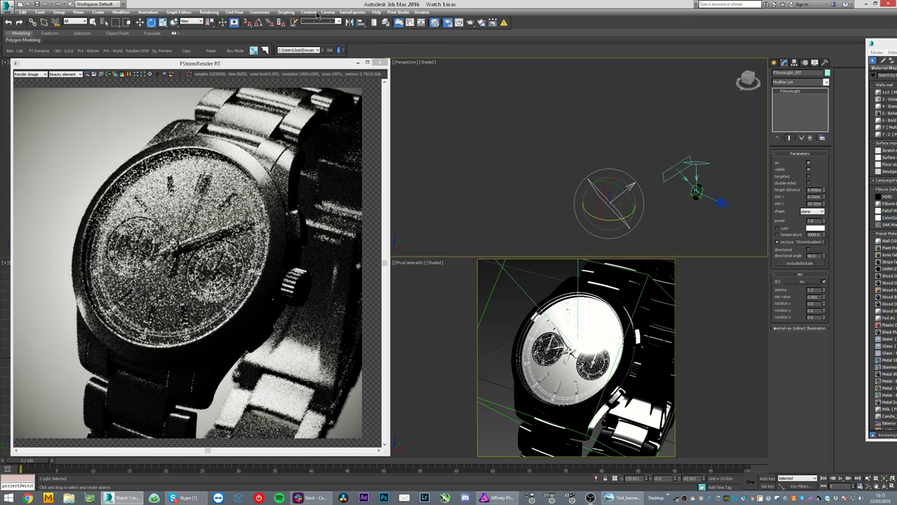
Step: Place the large light's highlight on the front lower bracelet link in the camera view
click(361, 22)
click(362, 55)
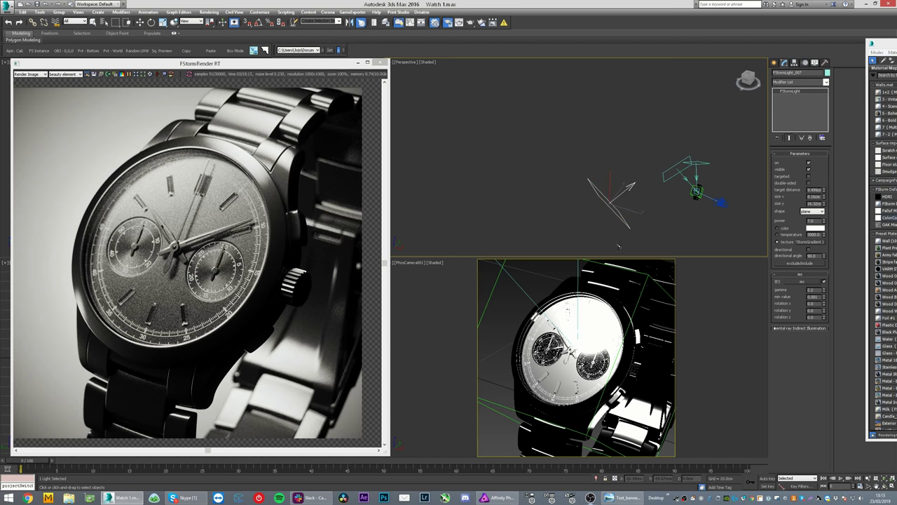
mouse_move(540, 440)
mouse_down()
mouse_move(558, 435)
mouse_move(547, 439)
mouse_move(537, 412)
mouse_move(542, 441)
mouse_up()
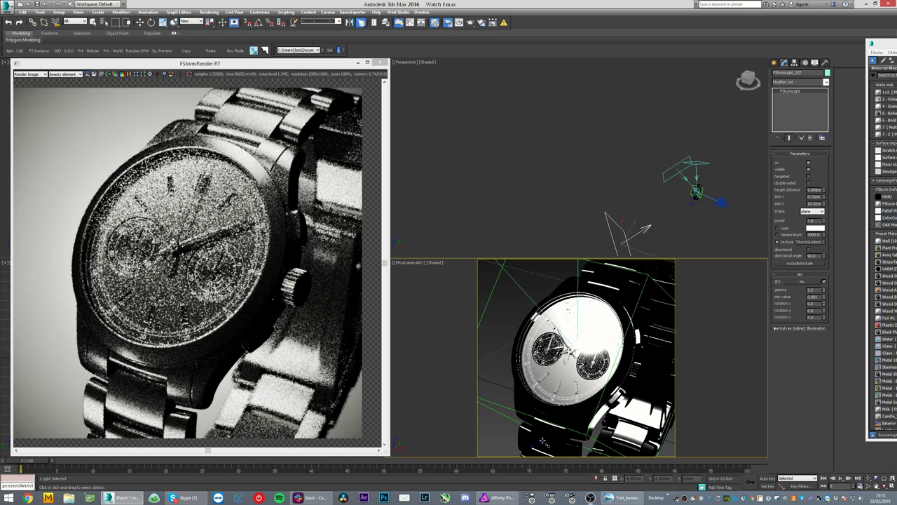
key(w)
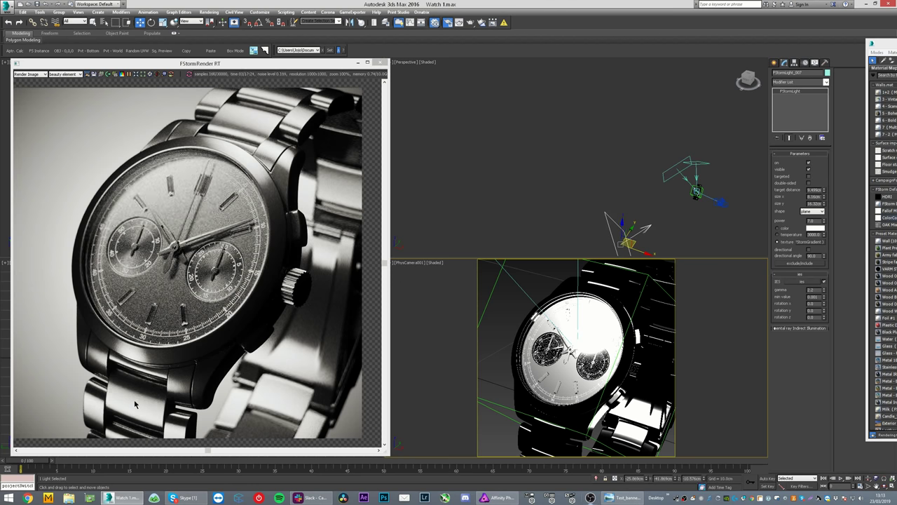
Step: Clone the large light as an independent copy beside the original
middle_drag(653, 233, 560, 195)
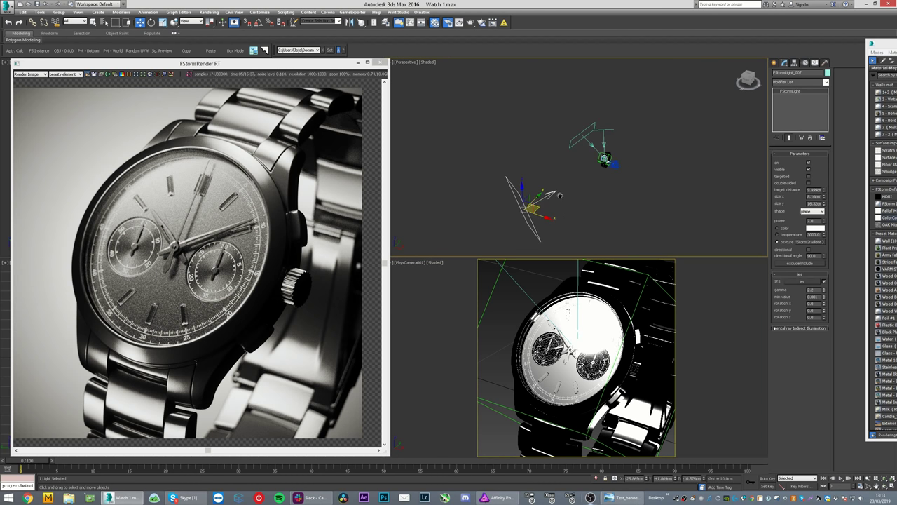
shift+drag(533, 208, 586, 215)
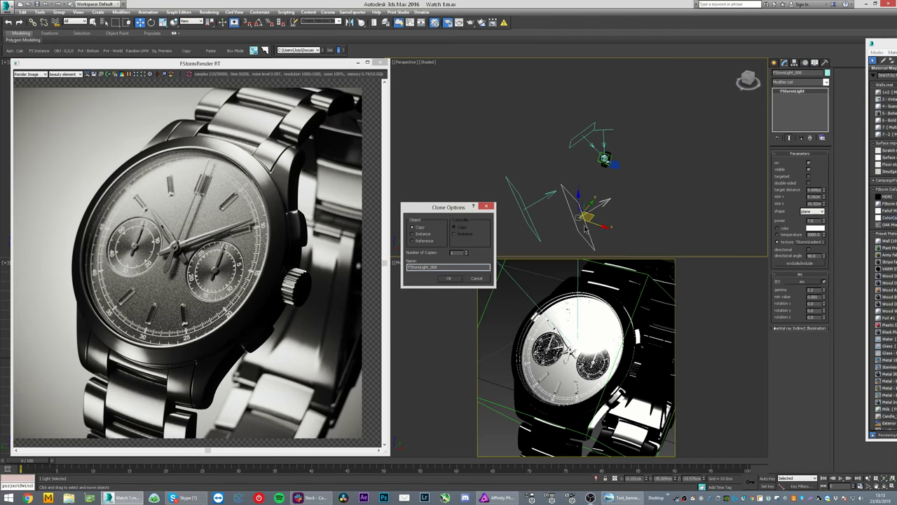
click(456, 280)
Step: Try the cloned light's highlight on the lower lug and on the case side near the lower pusher
click(361, 22)
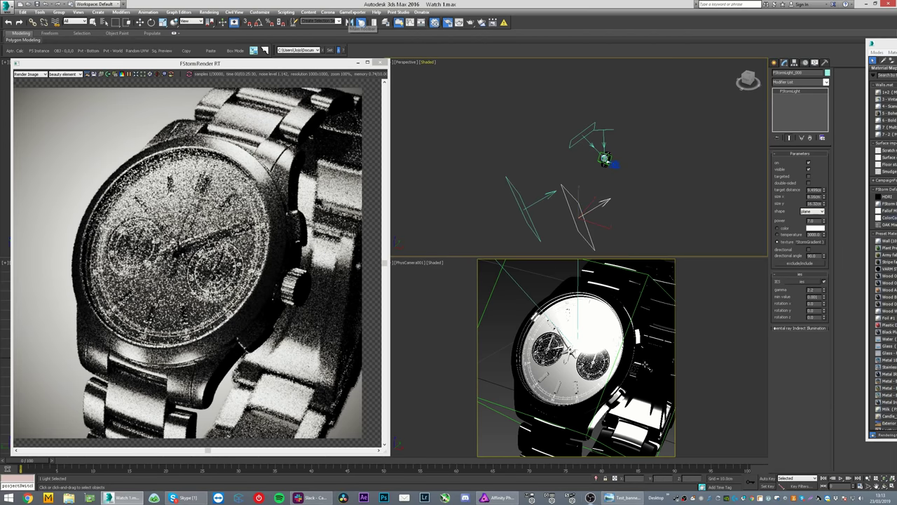
drag(601, 414, 605, 419)
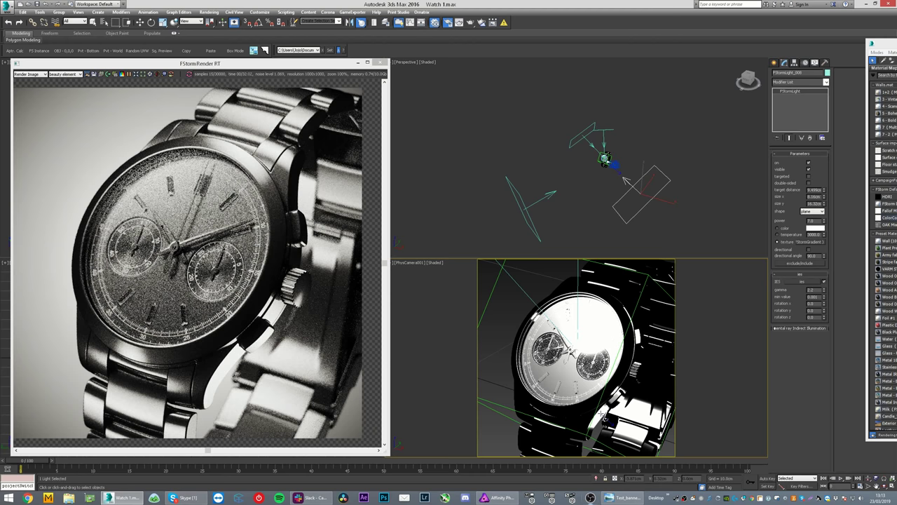
click(620, 388)
click(618, 383)
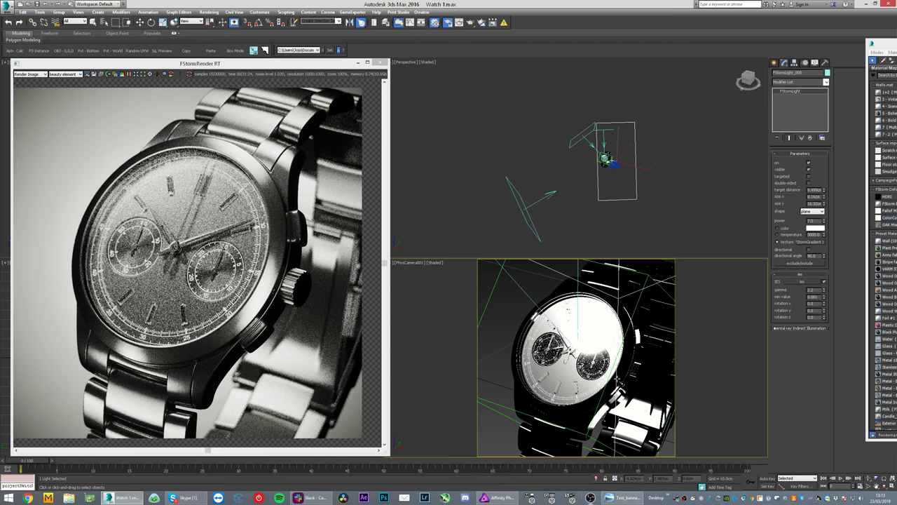
drag(620, 385, 616, 389)
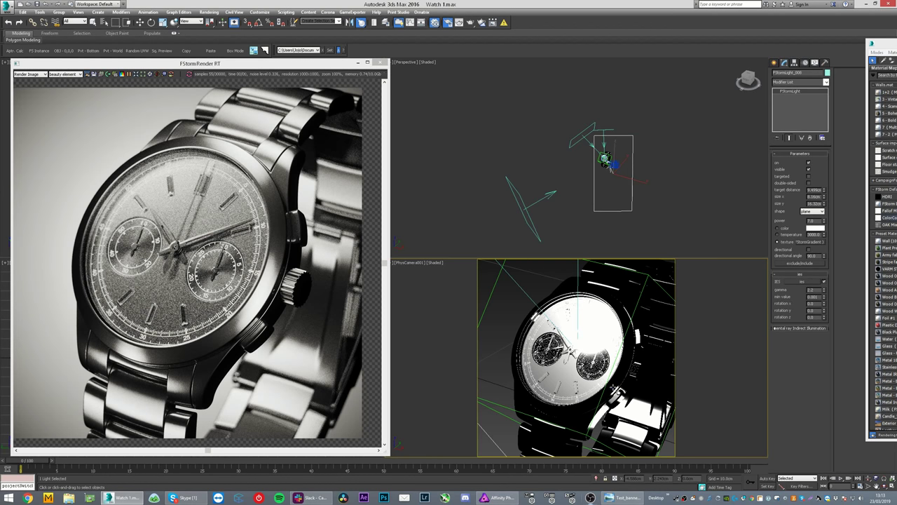
key(w)
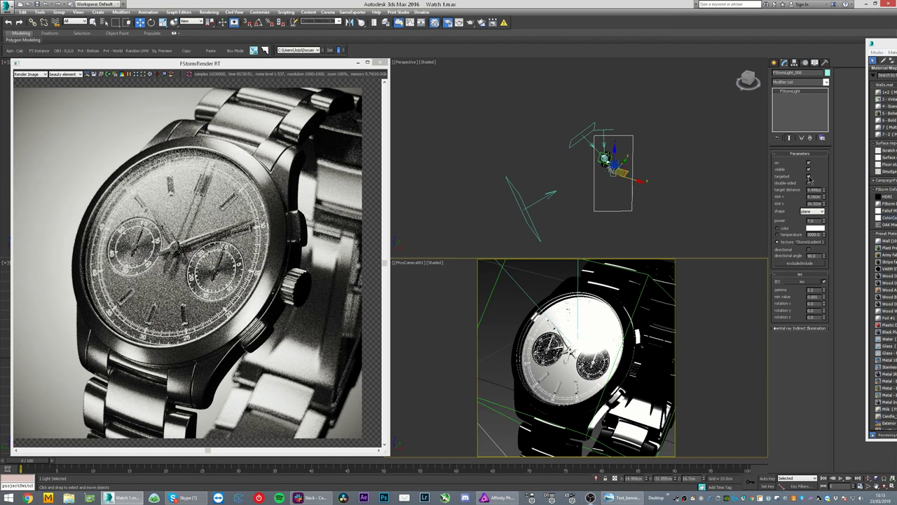
Step: Turn on targeting for the cloned light and place its highlight on the case side below the lower pusher
click(361, 23)
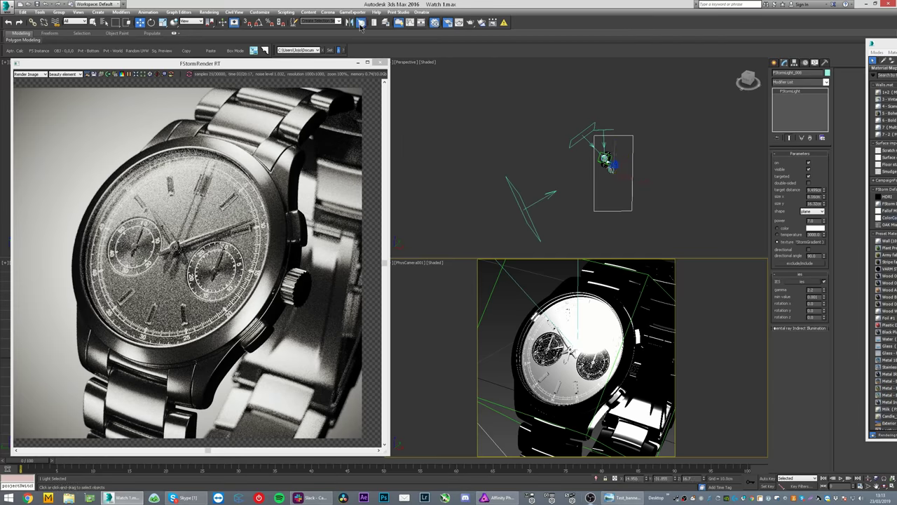
drag(575, 415, 621, 406)
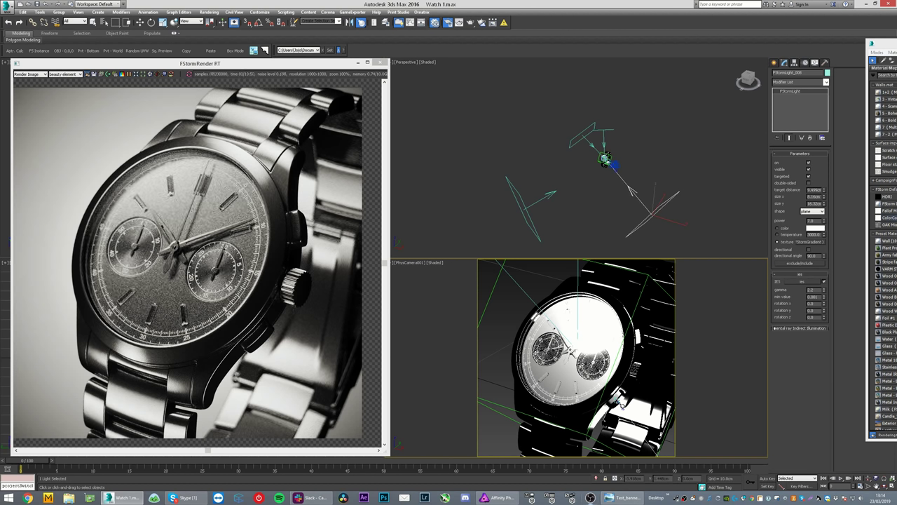
key(w)
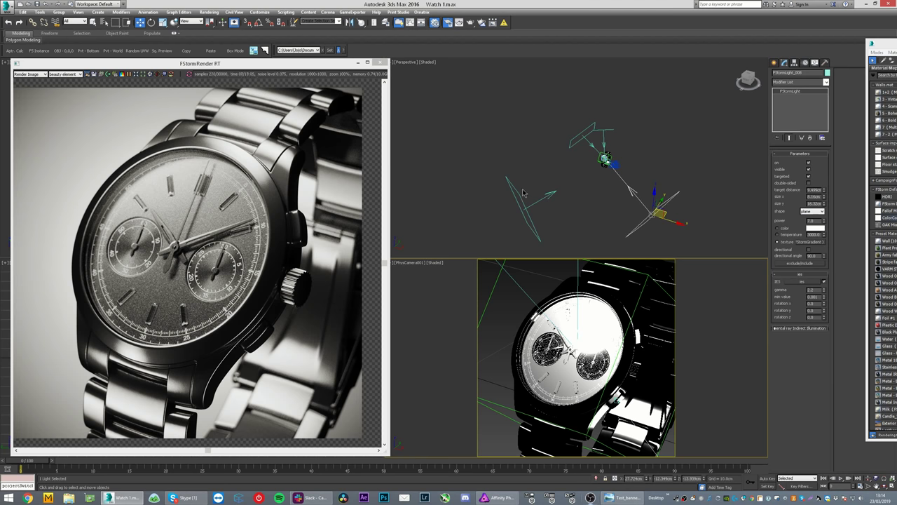
Step: Widen the targeted clone to about 17.3 cm
alt+middle_drag(657, 203, 629, 179)
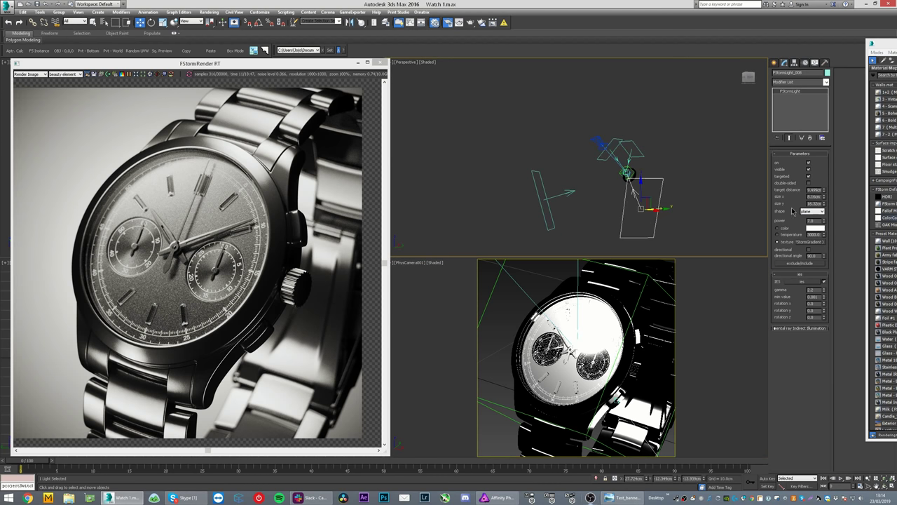
drag(824, 198, 824, 153)
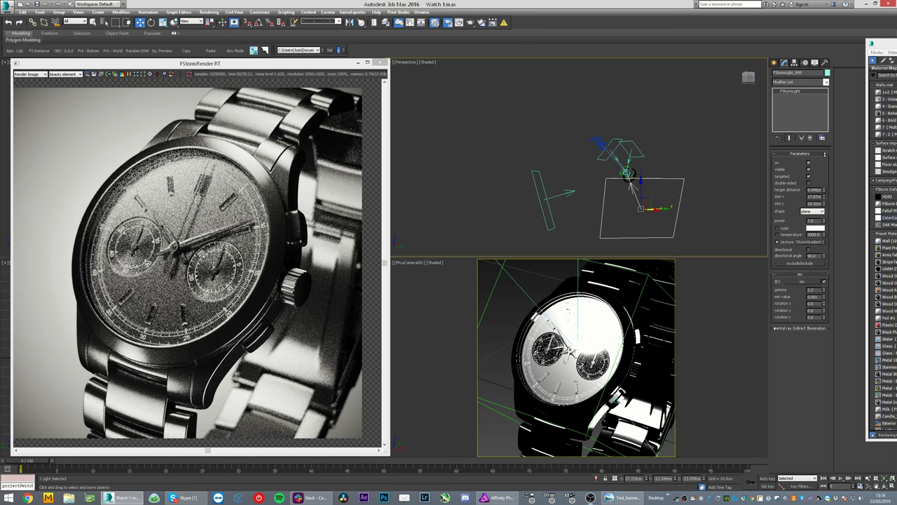
drag(826, 157, 825, 159)
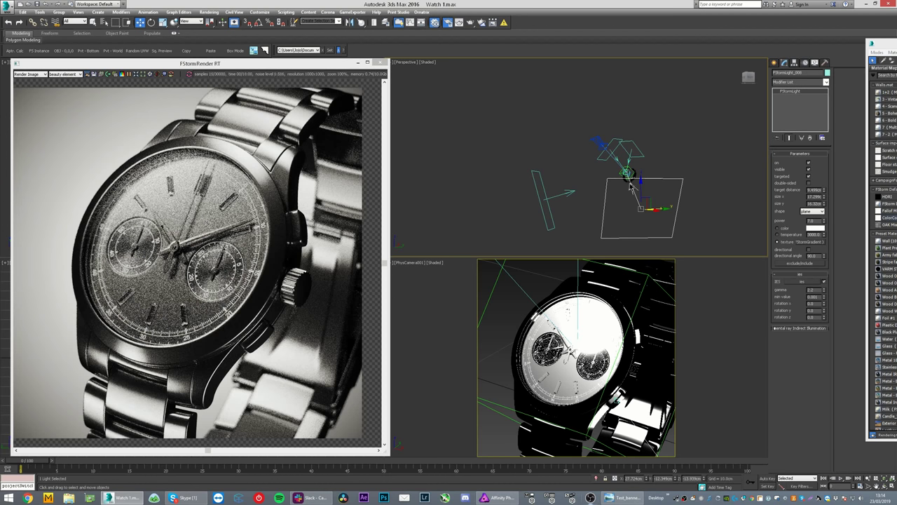
Step: Clone the widened light as a copy and place its highlight on the case edge between the upper pusher and crown
alt+middle_drag(610, 196, 657, 197)
shift+drag(662, 203, 721, 225)
click(449, 278)
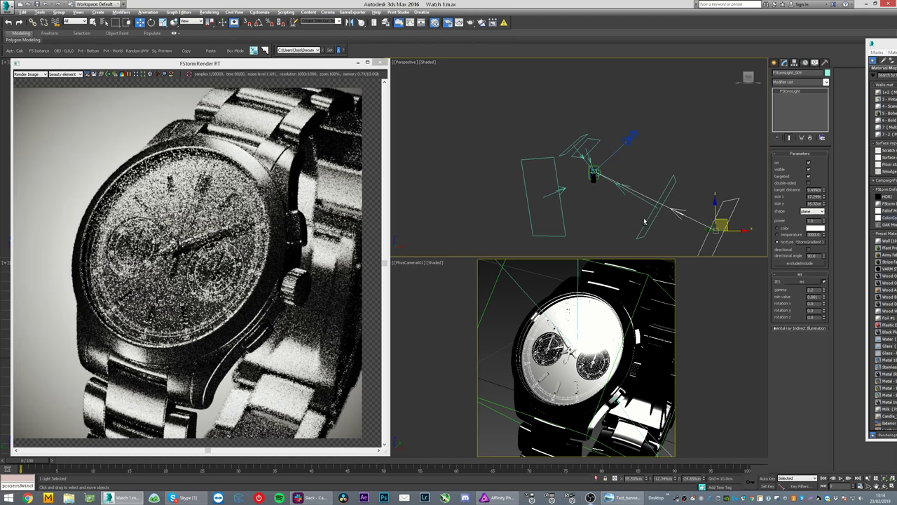
mouse_move(617, 224)
alt+middle_down()
mouse_move(596, 251)
mouse_move(543, 229)
alt+middle_up()
click(361, 22)
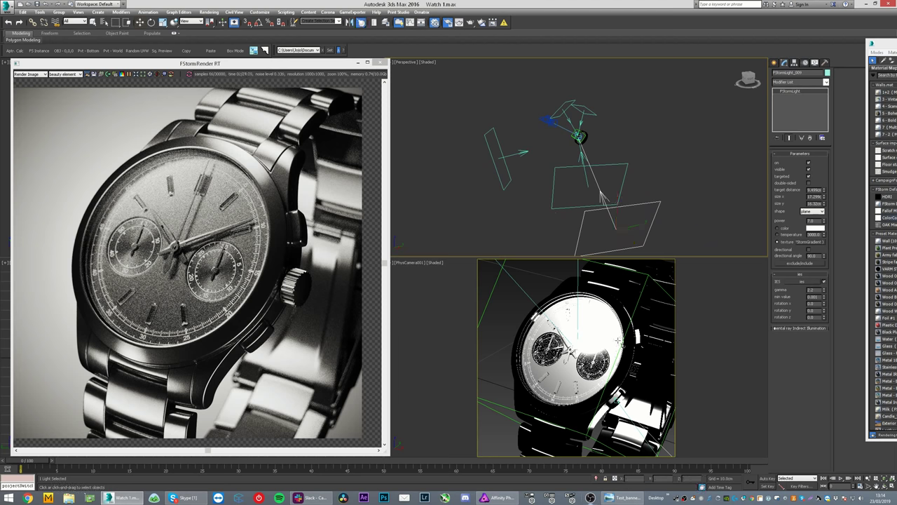
click(630, 354)
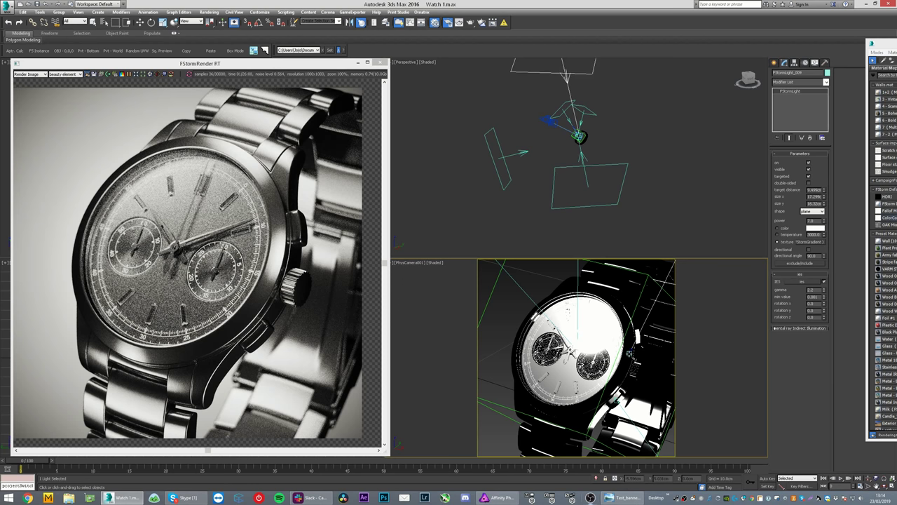
drag(630, 354, 628, 356)
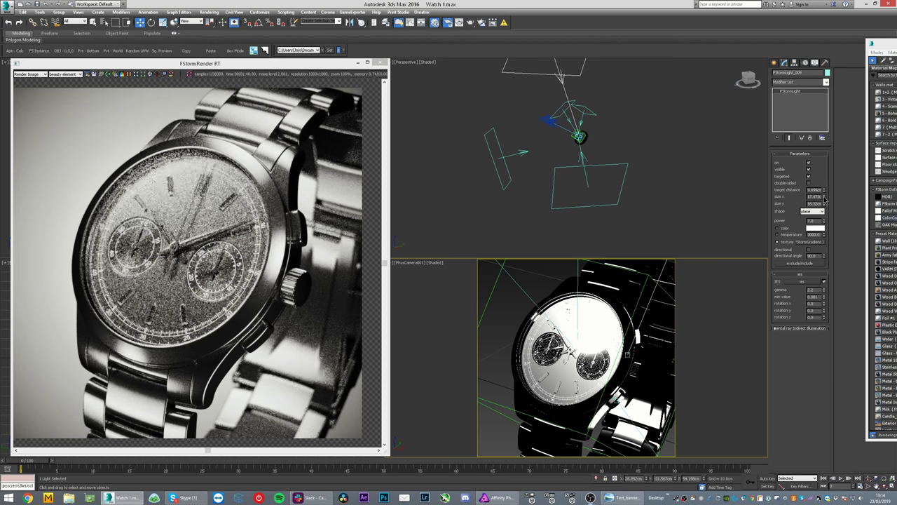
Step: Enlarge the new light to about 29 by 49 cm and shift it sideways away from the watch
drag(824, 199, 828, 179)
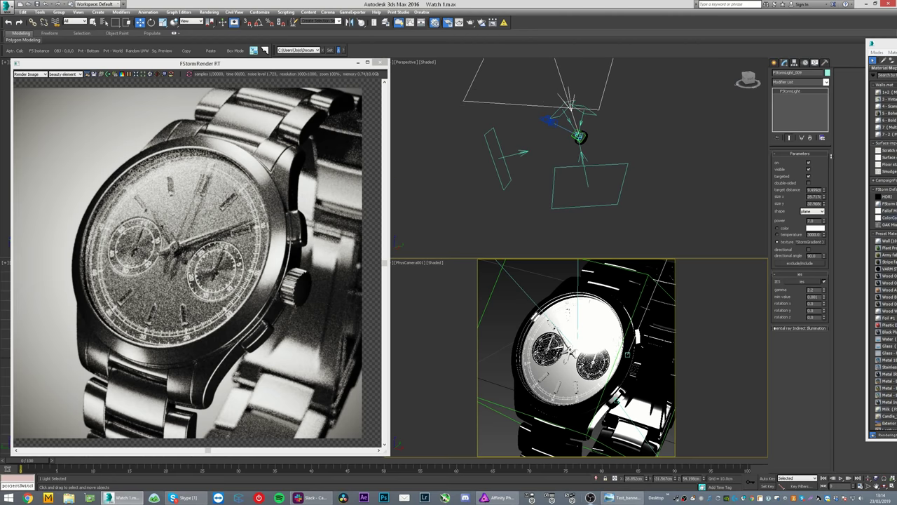
drag(832, 156, 835, 132)
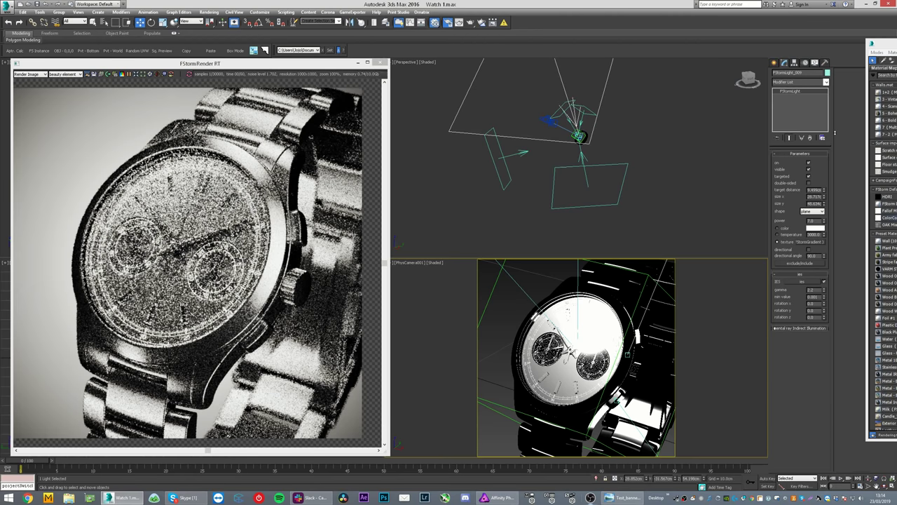
alt+middle_drag(546, 85, 550, 187)
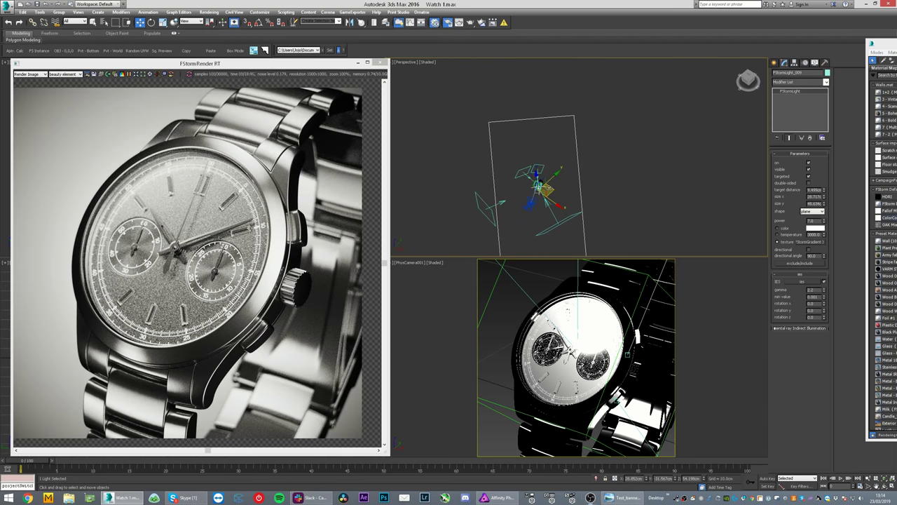
mouse_move(550, 187)
mouse_down()
mouse_move(575, 179)
mouse_move(594, 192)
mouse_move(537, 189)
mouse_up()
alt+middle_drag(536, 189, 537, 214)
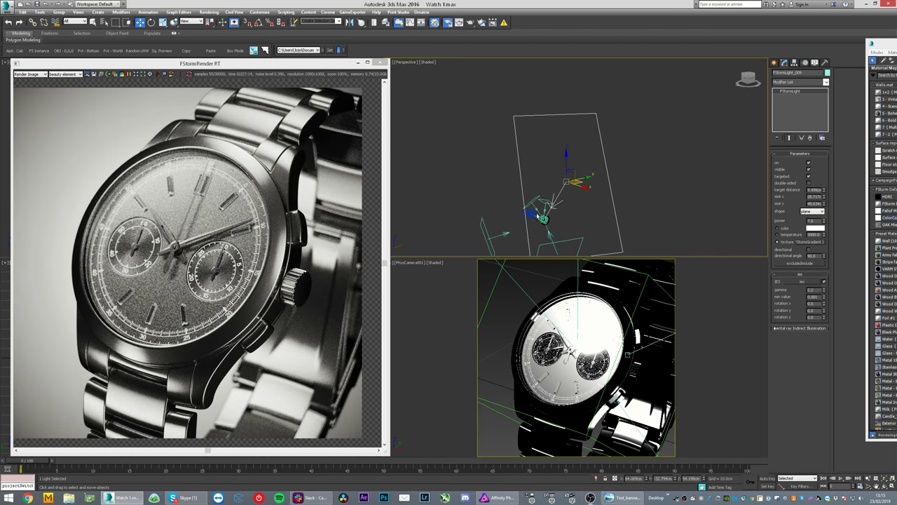
Step: Widen the untargeted light that reflects on the lower bracelet to about 10.8 cm
alt+middle_drag(496, 239, 749, 181)
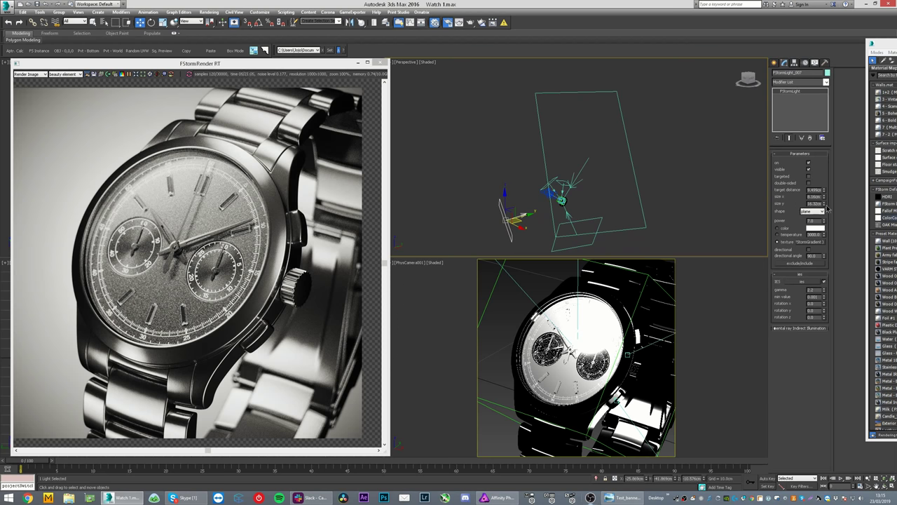
drag(826, 191, 828, 185)
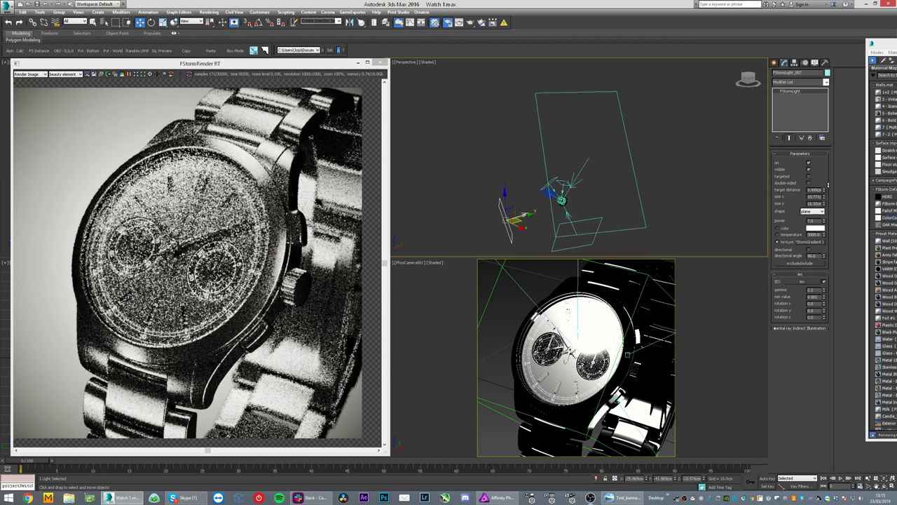
Step: Clone the small tilted light above the dial as a copy and place its highlight on the case edge opposite the crown
alt+middle_drag(547, 162, 519, 158)
click(539, 176)
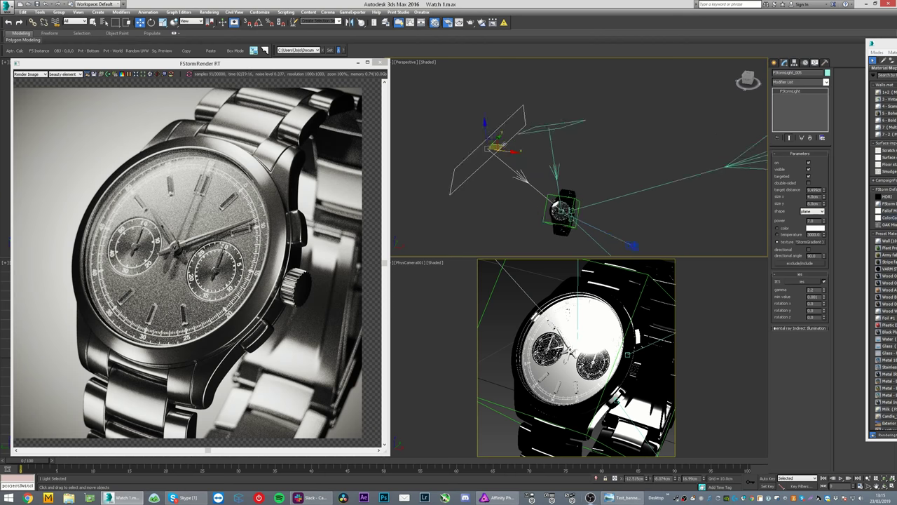
shift+drag(499, 145, 486, 175)
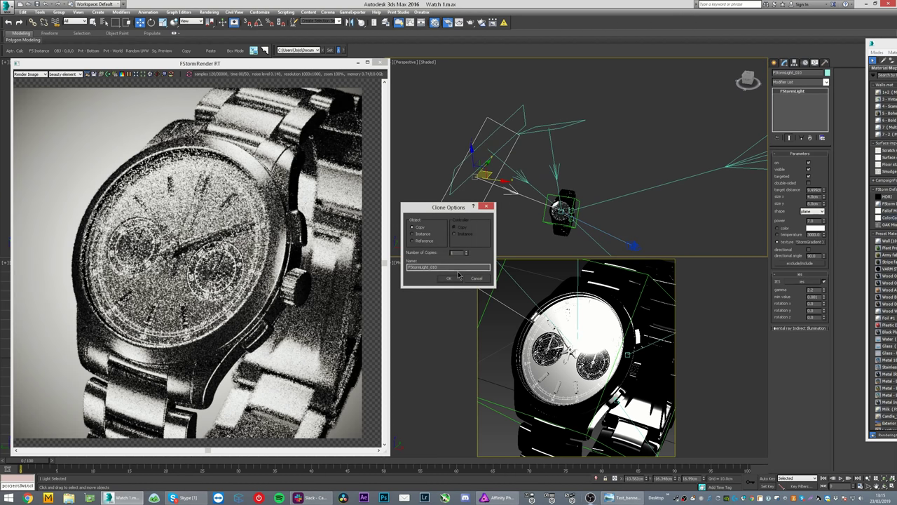
click(450, 278)
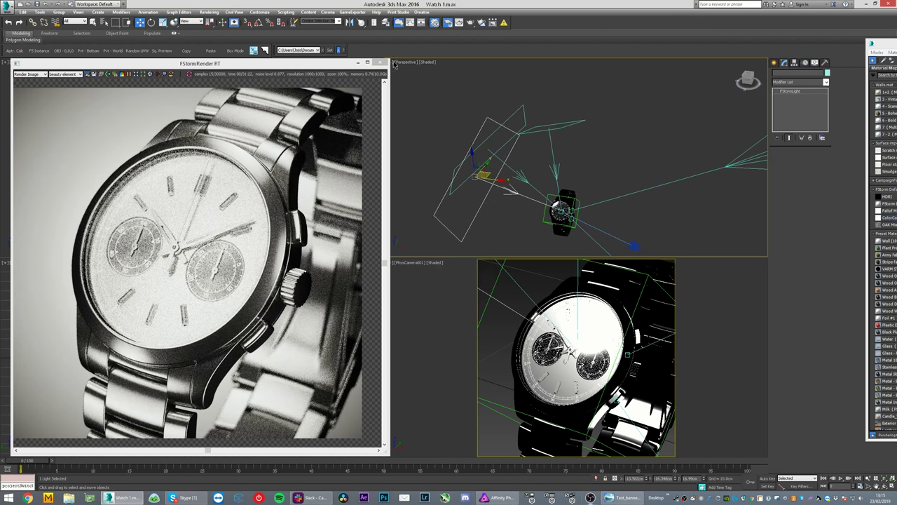
click(366, 26)
drag(519, 380, 517, 378)
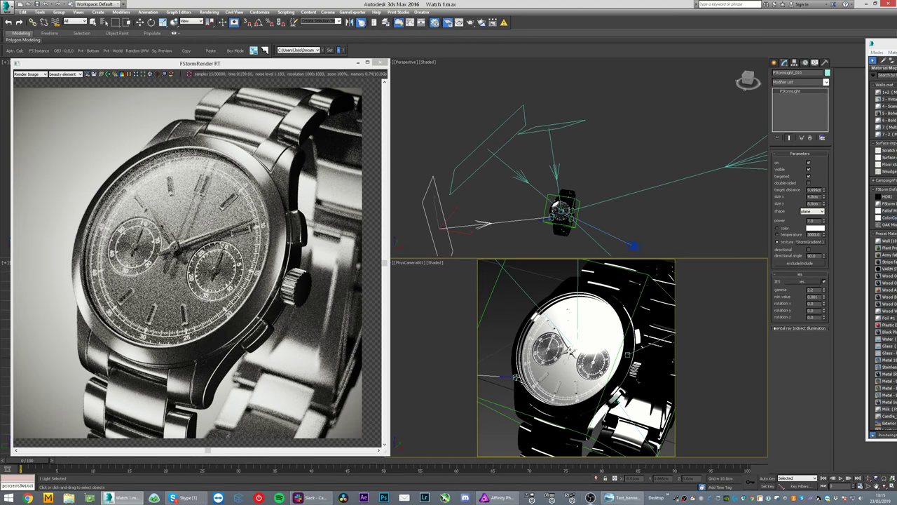
key(w)
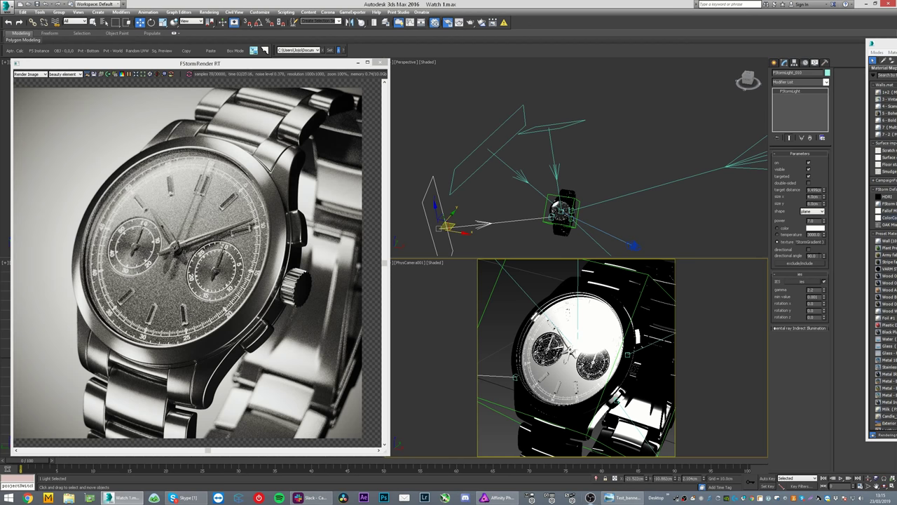
Step: Widen the new side light to about 7.2 cm and rotate it in the Local coordinate system
drag(826, 185, 828, 172)
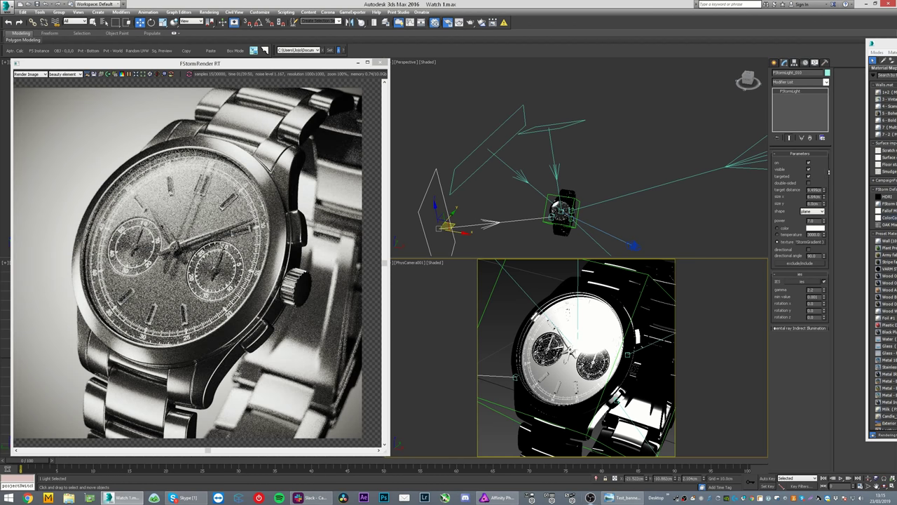
key(e)
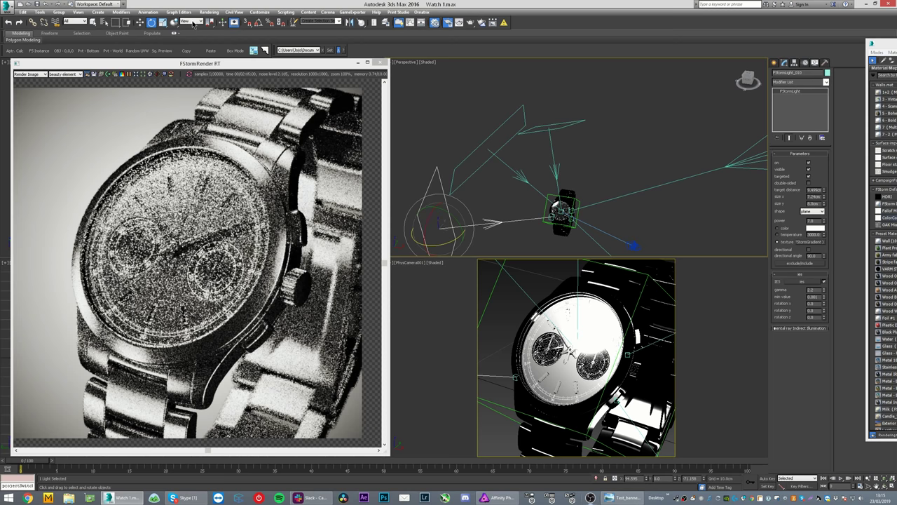
click(191, 21)
click(187, 45)
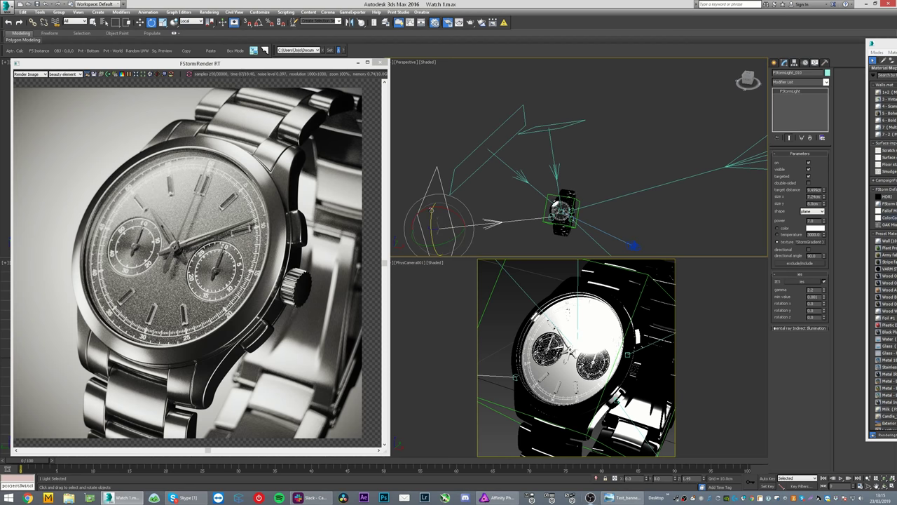
drag(431, 209, 435, 160)
Step: Set the power of the large light of about 29 by 49 cm to 10
click(516, 155)
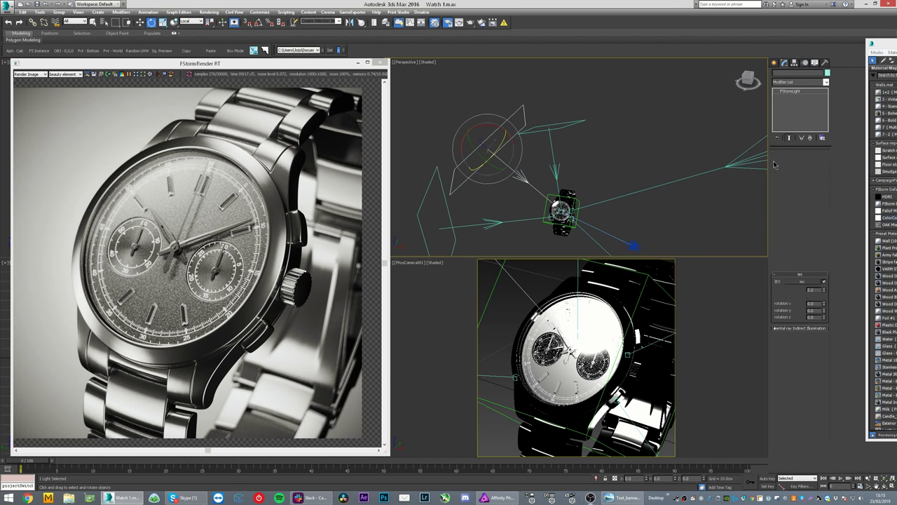
mouse_move(601, 189)
alt+middle_down()
mouse_move(618, 164)
mouse_move(596, 178)
mouse_move(612, 176)
alt+middle_up()
scroll(596, 178, down, 5)
click(652, 210)
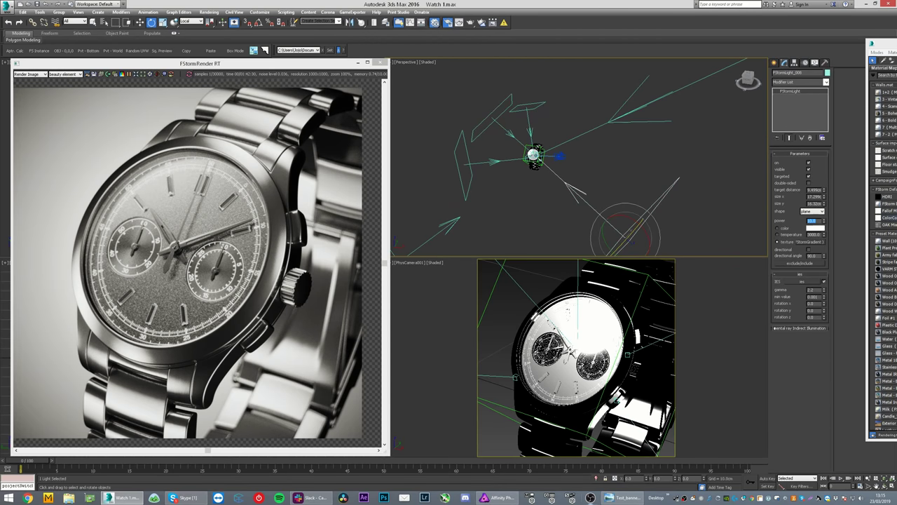
middle_drag(687, 137, 644, 166)
scroll(644, 166, down, 4)
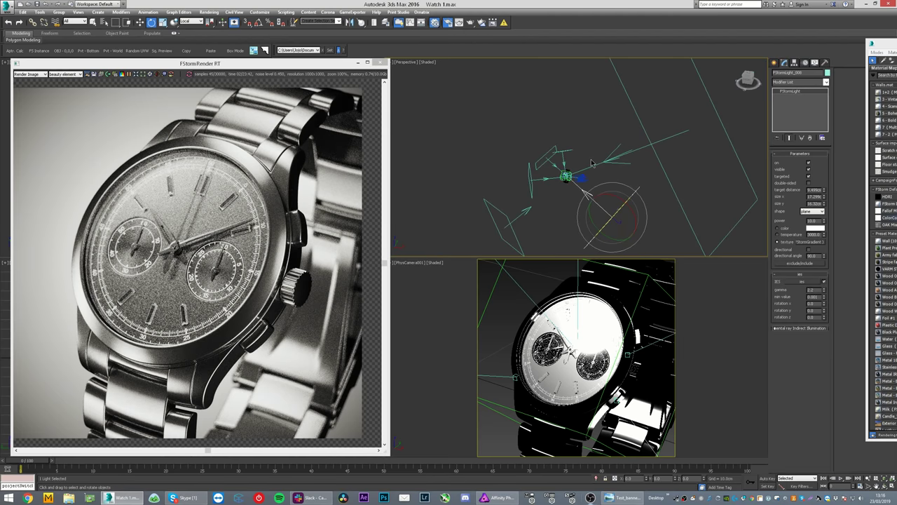
drag(595, 100, 647, 132)
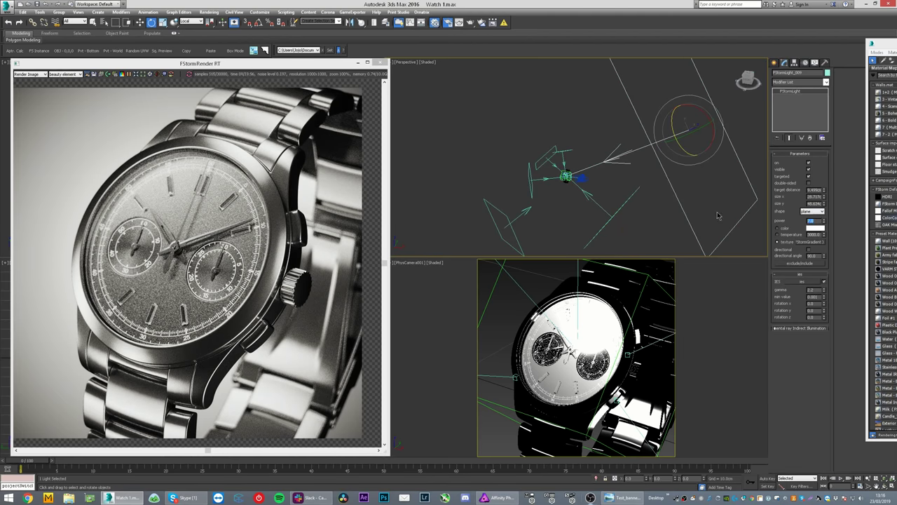
text(10)
key(Return)
key(Return)
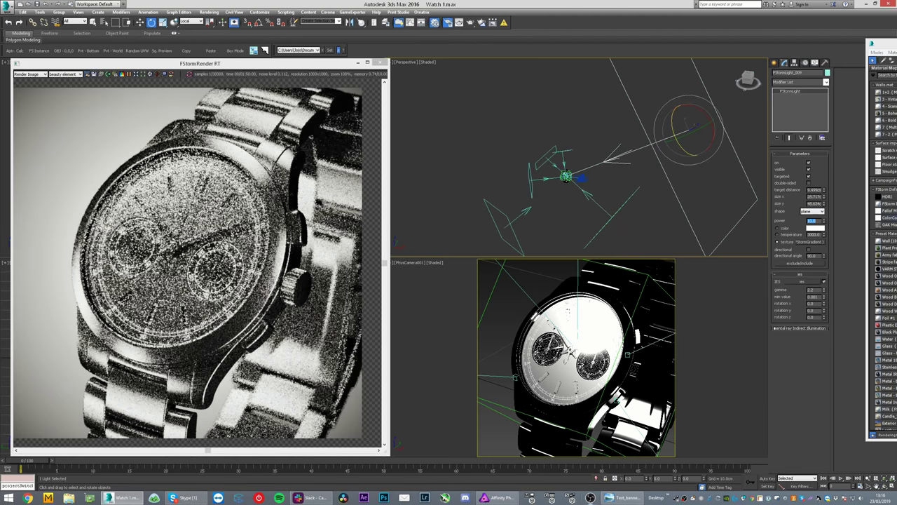
Step: Shift the large light outward from the watch and rotate it about -24 degrees around its local Z axis
alt+middle_drag(631, 184, 619, 178)
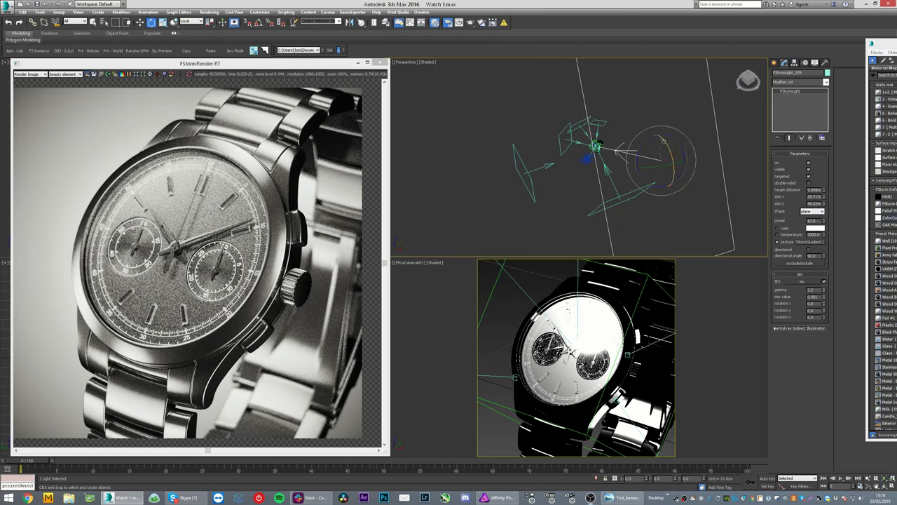
key(w)
drag(677, 163, 666, 241)
key(e)
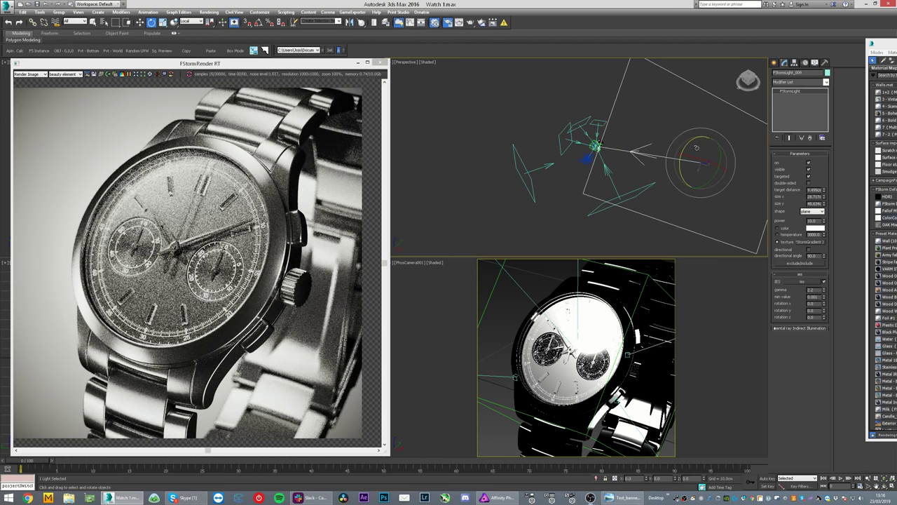
drag(683, 148, 692, 134)
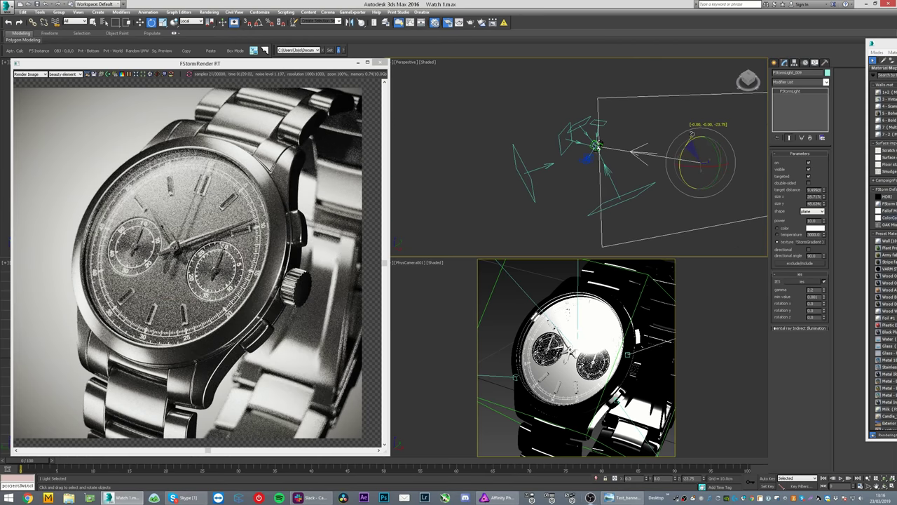
drag(692, 134, 692, 134)
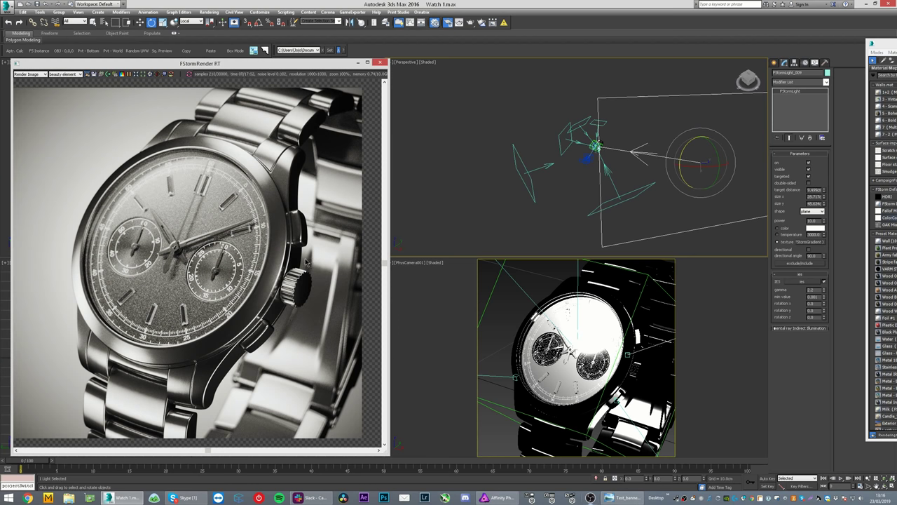
Step: Compare the live render side by side with the reference image Watch 1.jpg and look at Watch 2.jpg
drag(259, 66, 234, 47)
scroll(572, 199, up, 3)
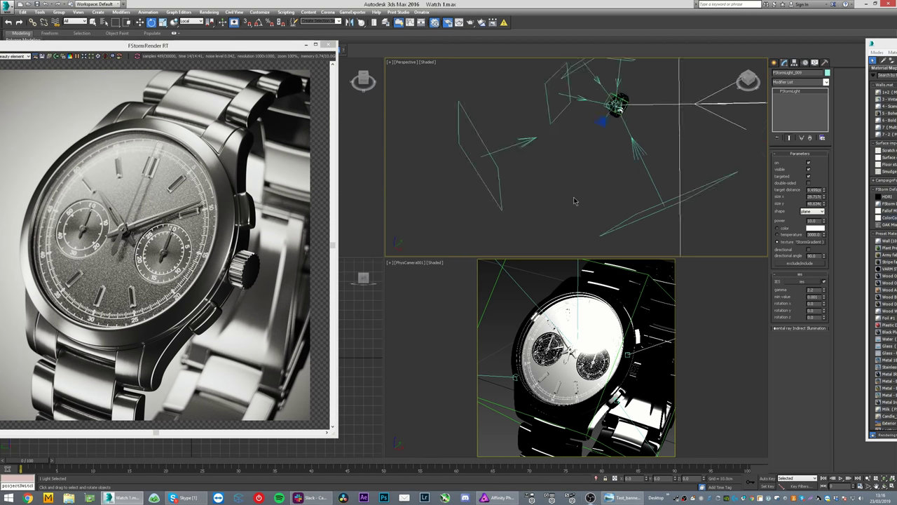
scroll(566, 198, down, 4)
middle_drag(567, 198, 568, 178)
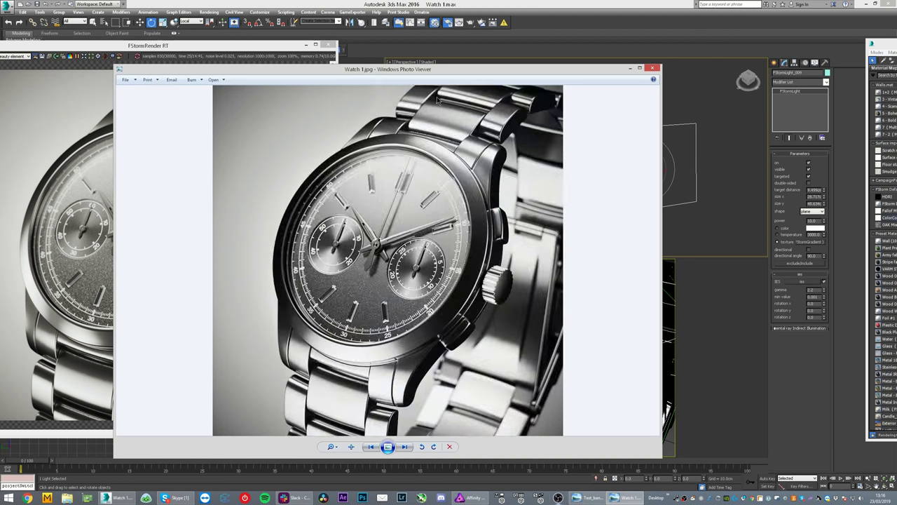
drag(445, 69, 626, 45)
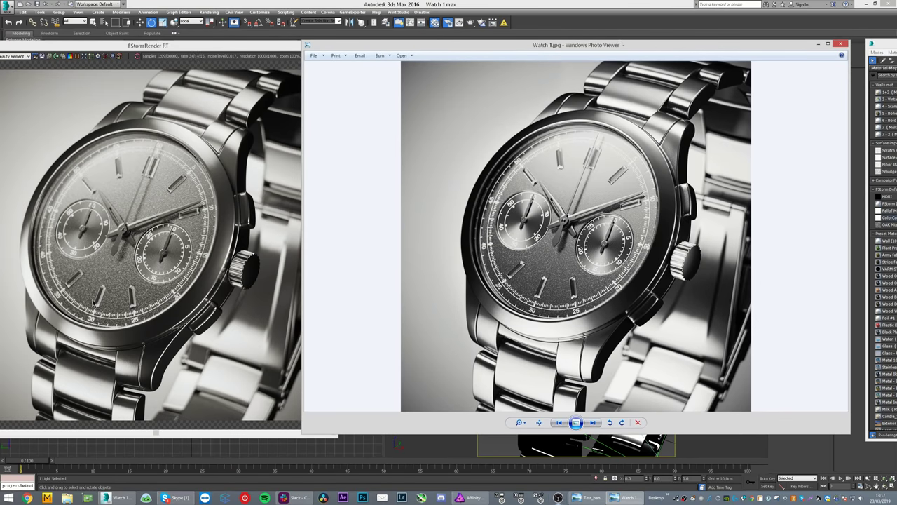
key(Right)
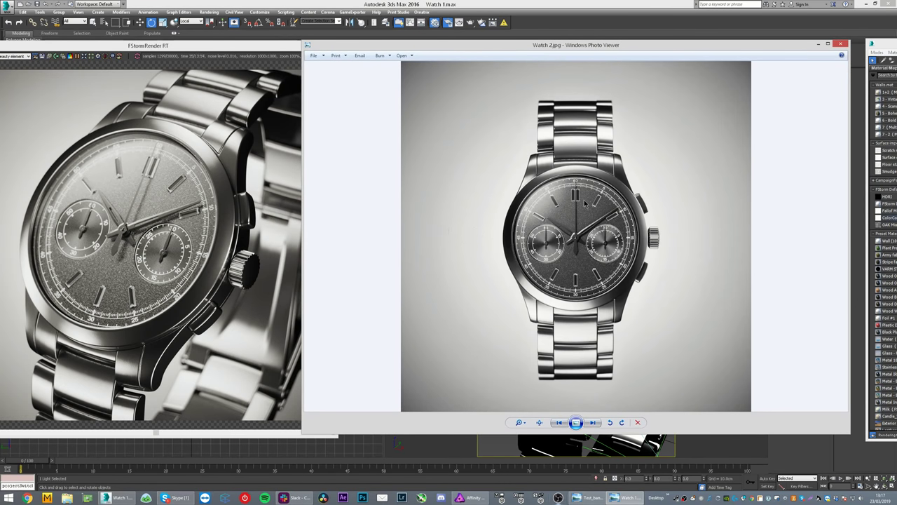
drag(568, 47, 896, 87)
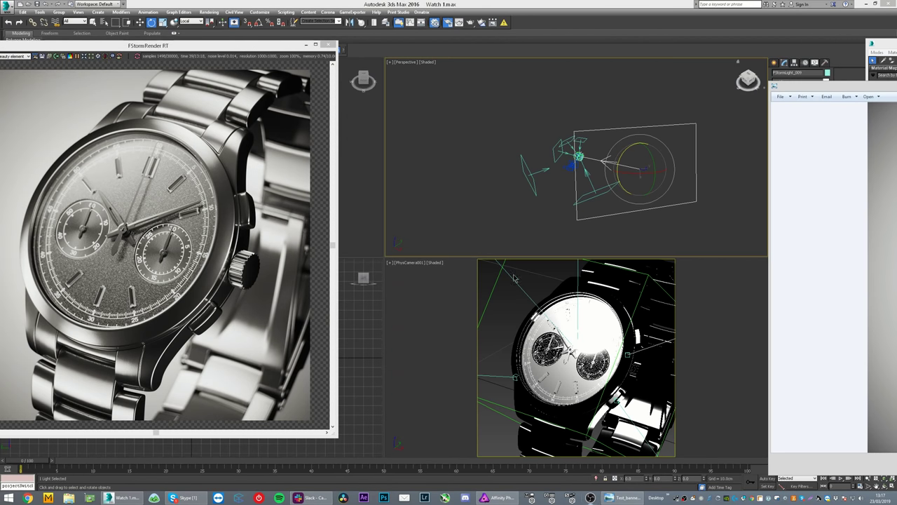
Step: Switch the lower camera view to a perspective view and frame the watch in it from the front
middle_click(559, 210)
right_click(564, 309)
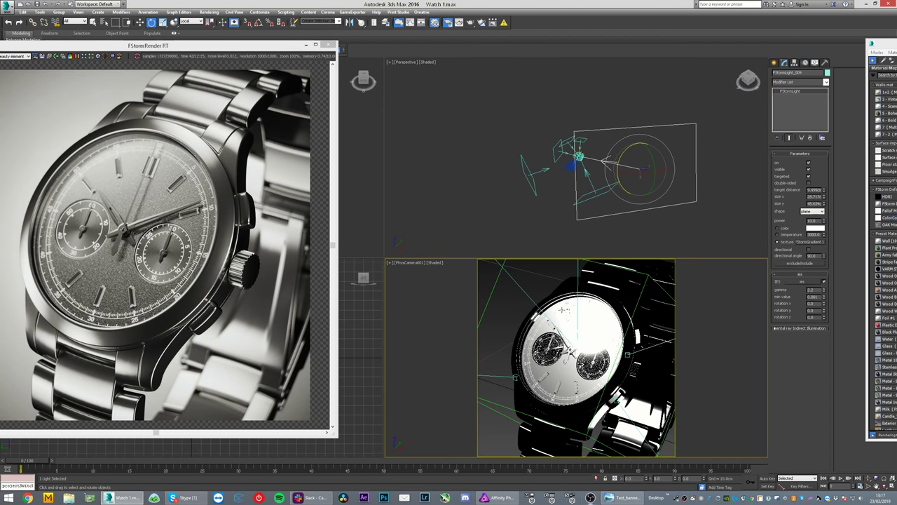
middle_drag(563, 311, 562, 310)
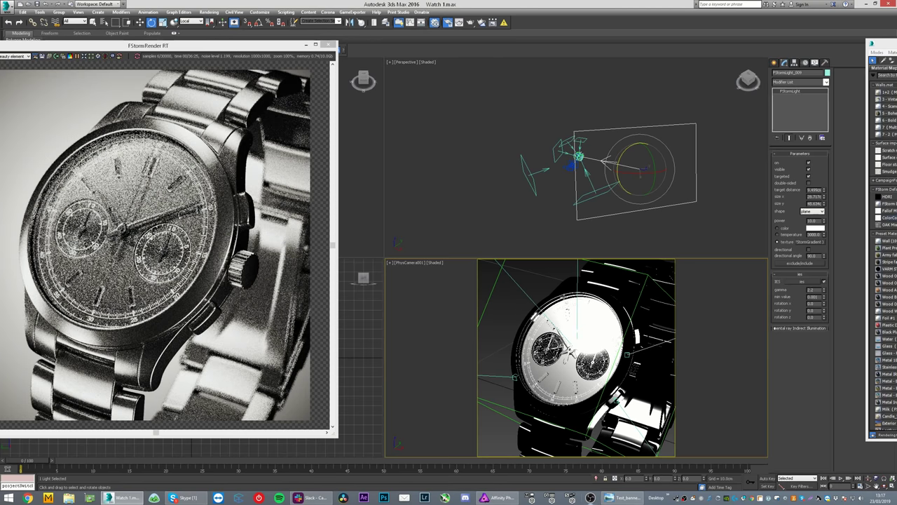
key(p)
key(z)
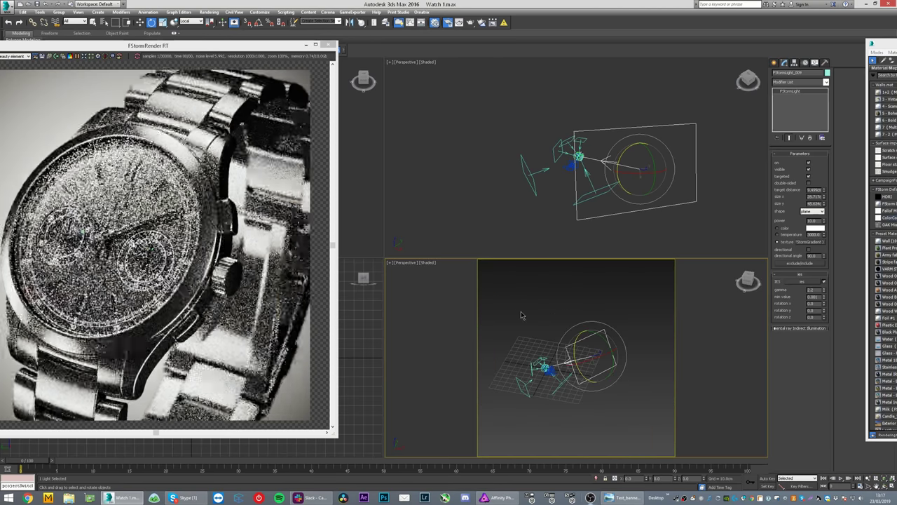
scroll(526, 319, up, 7)
click(499, 277)
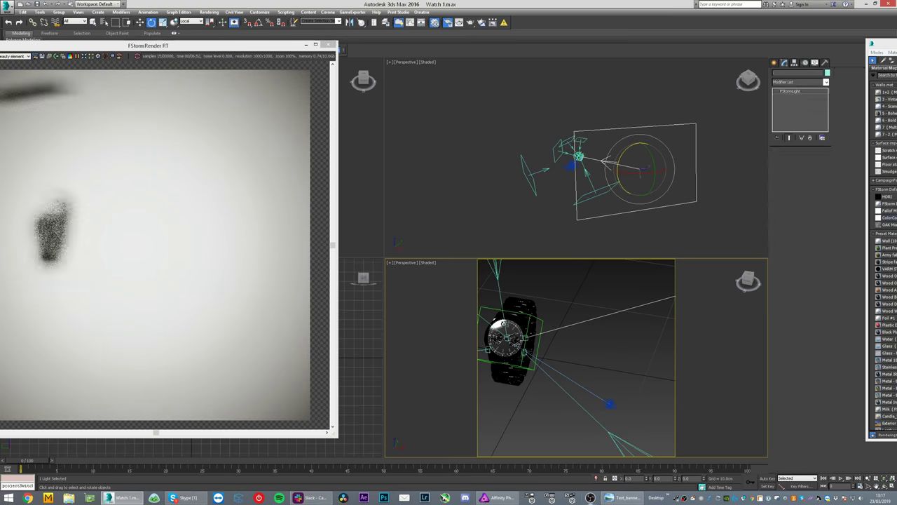
key(z)
scroll(590, 390, up, 8)
click(590, 389)
key(z)
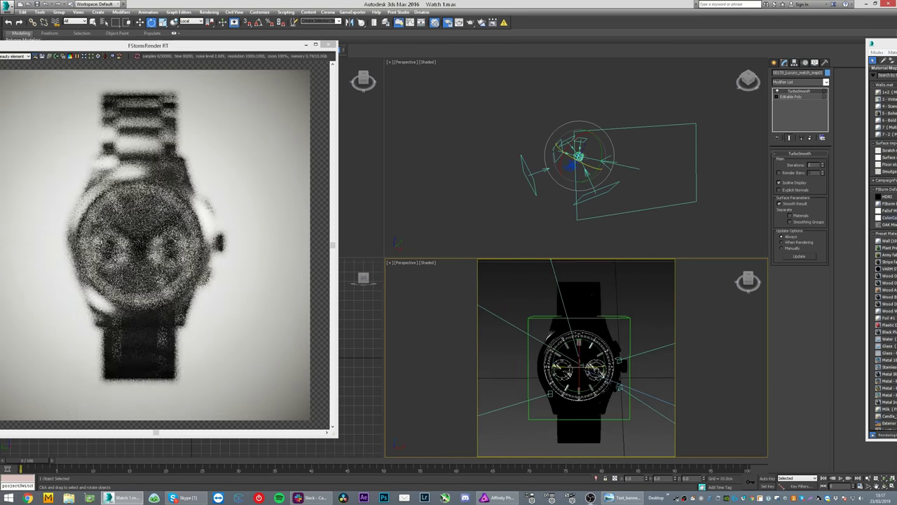
Step: Fine-tune the frontal framing, create a physical camera from that view and bring the whole render window back into sight
alt+middle_drag(591, 389, 586, 381)
scroll(637, 297, up, 1)
middle_drag(637, 300, 635, 295)
key(ctrl+c)
key(ctrl+c)
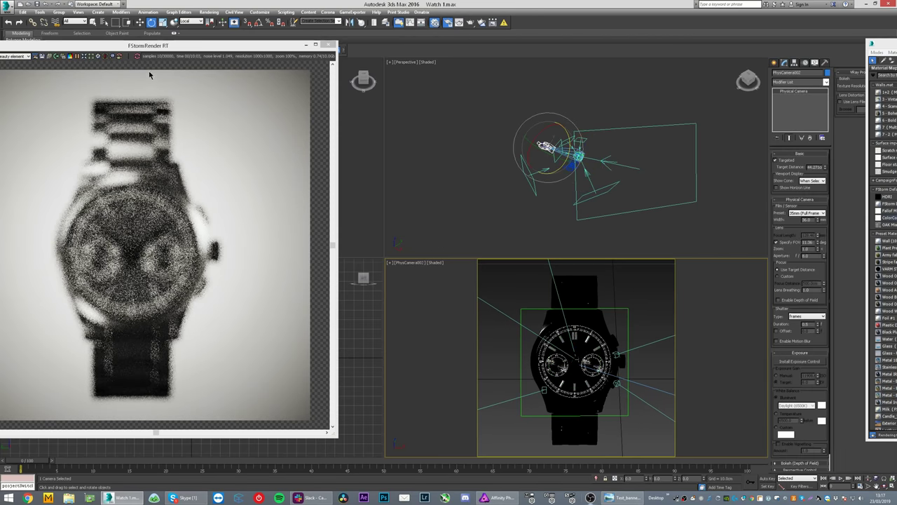
click(105, 58)
drag(158, 54, 198, 57)
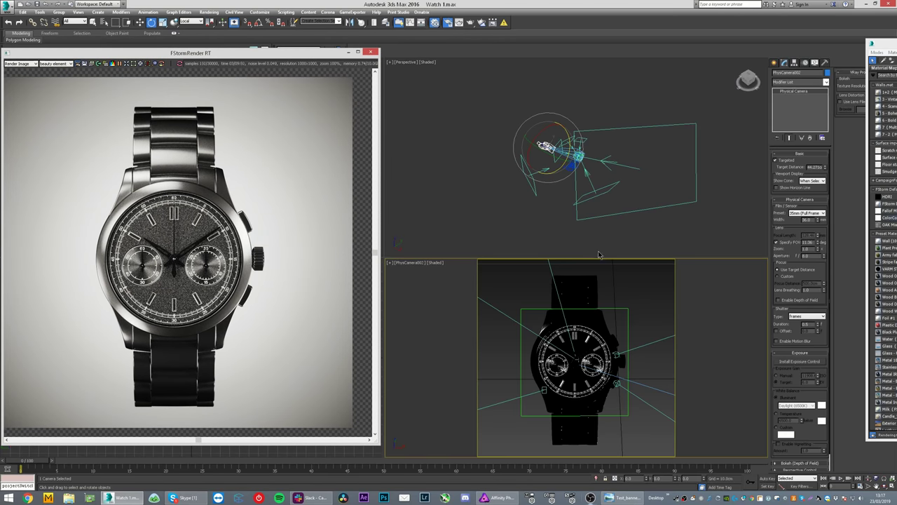
Step: Turn on targeting for the 10.8 cm wide untargeted light and move its target close to the watch
click(535, 192)
alt+middle_drag(536, 193, 799, 199)
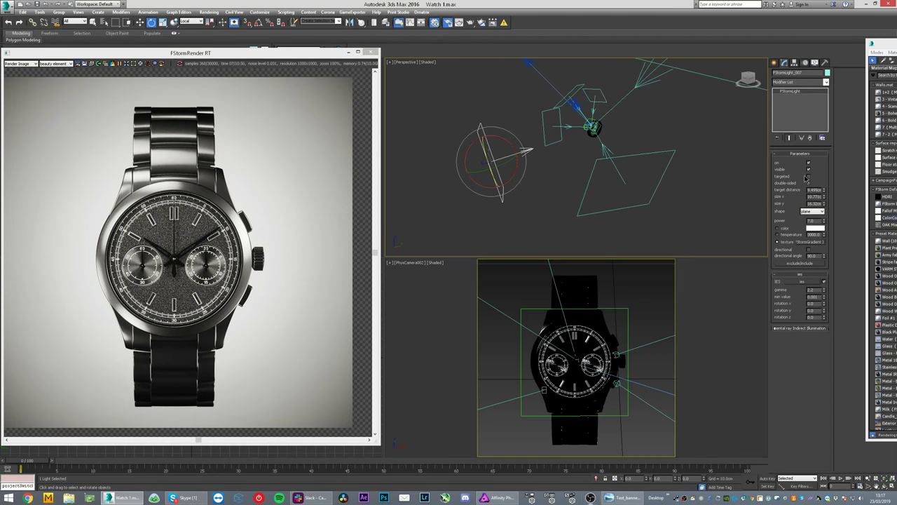
alt+middle_drag(514, 180, 546, 164)
click(511, 156)
key(w)
drag(514, 156, 576, 134)
Step: Adjust that light target's height and horizontal position so it sits on the watch dial
alt+middle_drag(580, 130, 557, 113)
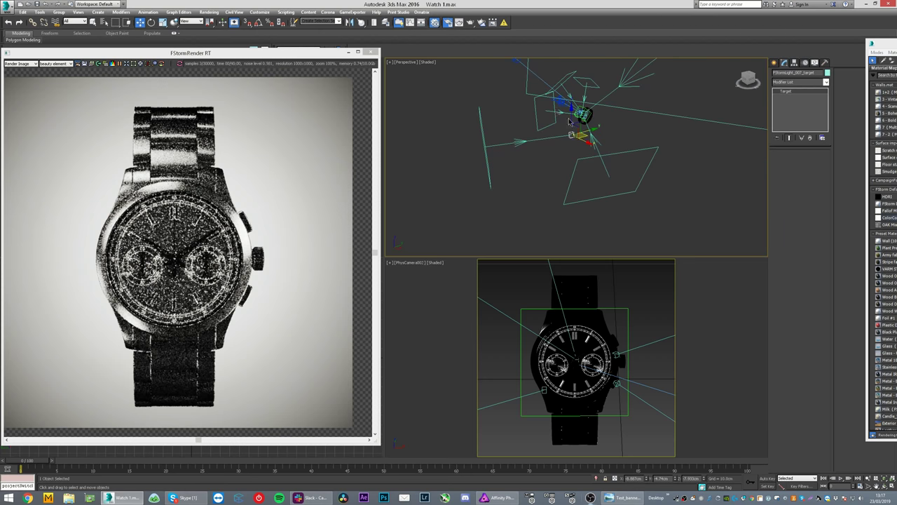
drag(577, 116, 577, 99)
mouse_move(579, 120)
alt+middle_down()
mouse_move(568, 209)
mouse_move(586, 133)
alt+middle_up()
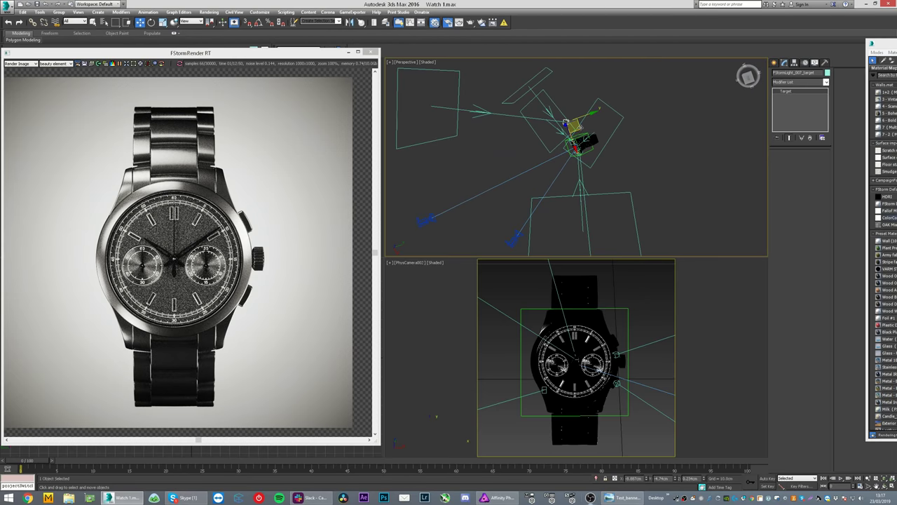
drag(580, 127, 590, 153)
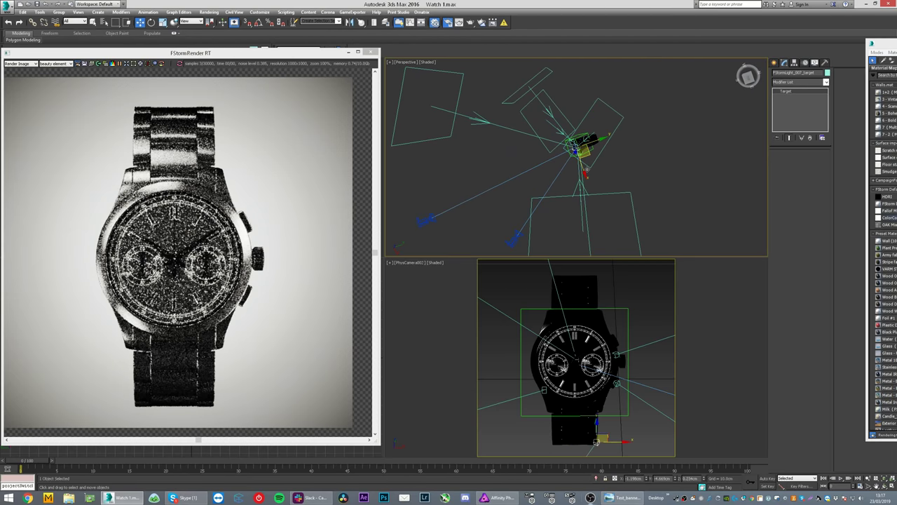
alt+middle_drag(587, 170, 577, 141)
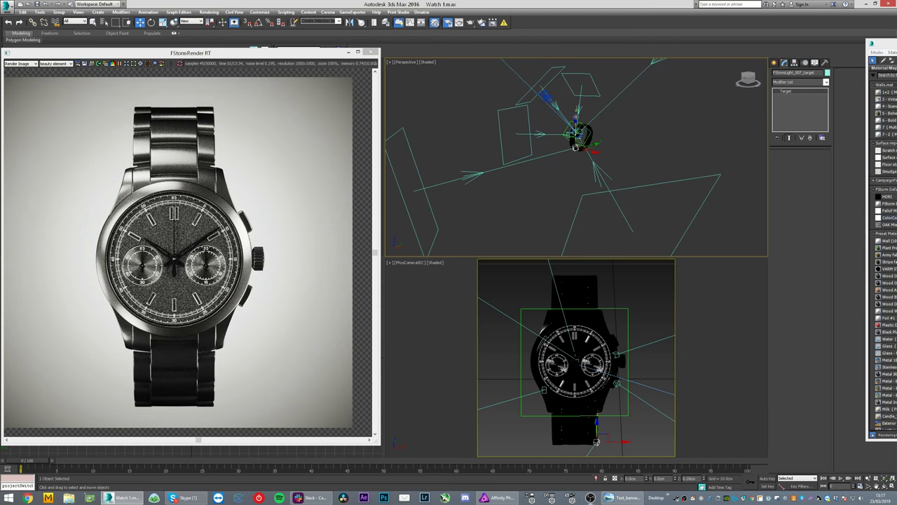
drag(576, 146, 577, 130)
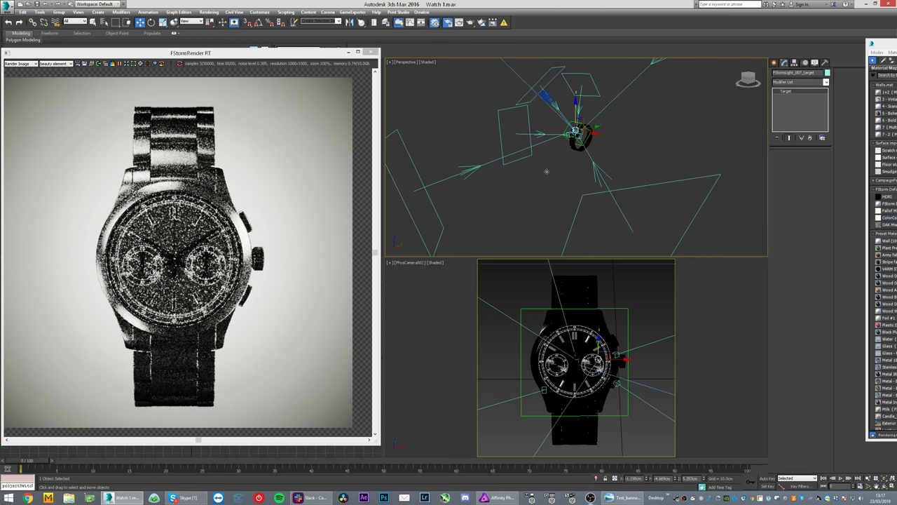
alt+middle_drag(546, 172, 633, 194)
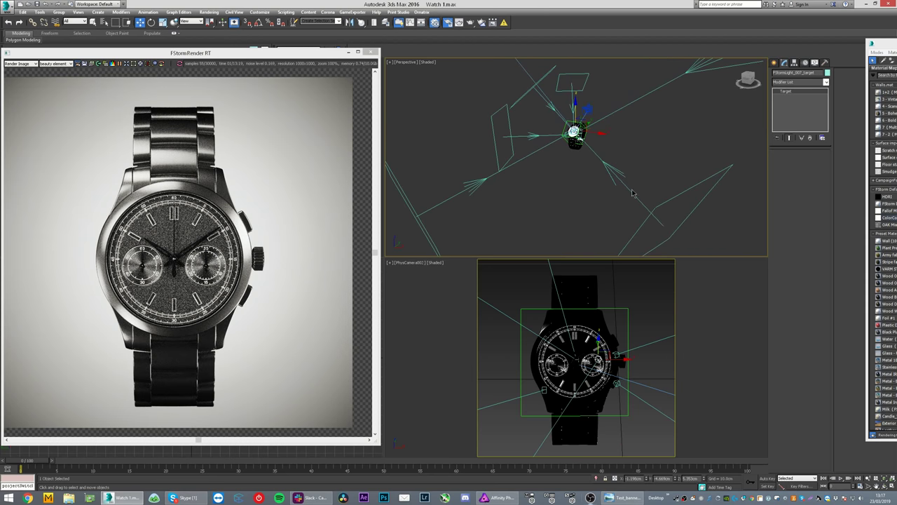
Step: Reposition the 7.2 cm wide side light in front of the case side opposite the crown
drag(663, 166, 661, 225)
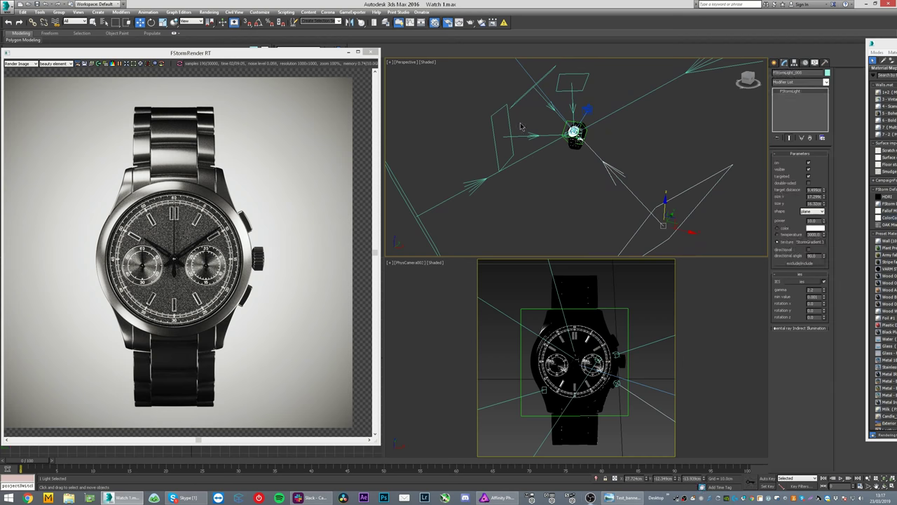
drag(521, 127, 522, 142)
alt+middle_drag(522, 140, 528, 159)
drag(514, 132, 507, 161)
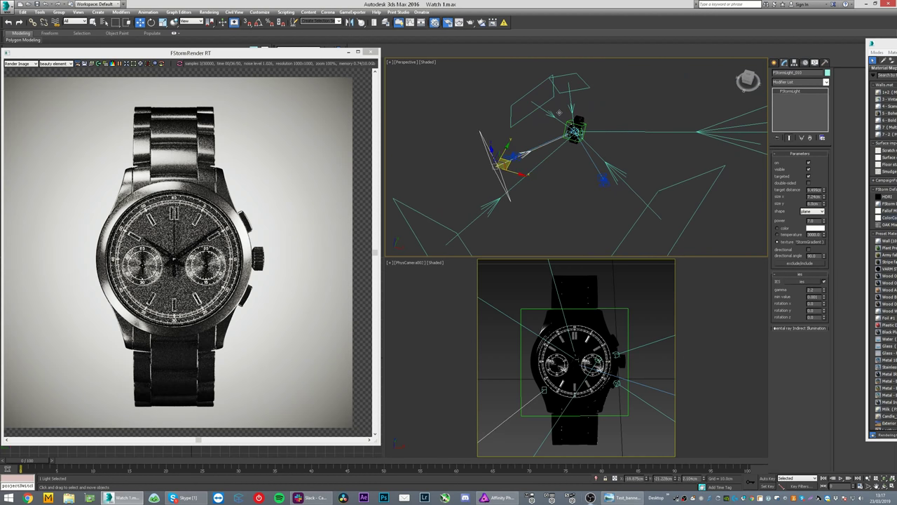
Step: Place the highlight of the small tilted light above the watch on the upper part of the dial
click(541, 98)
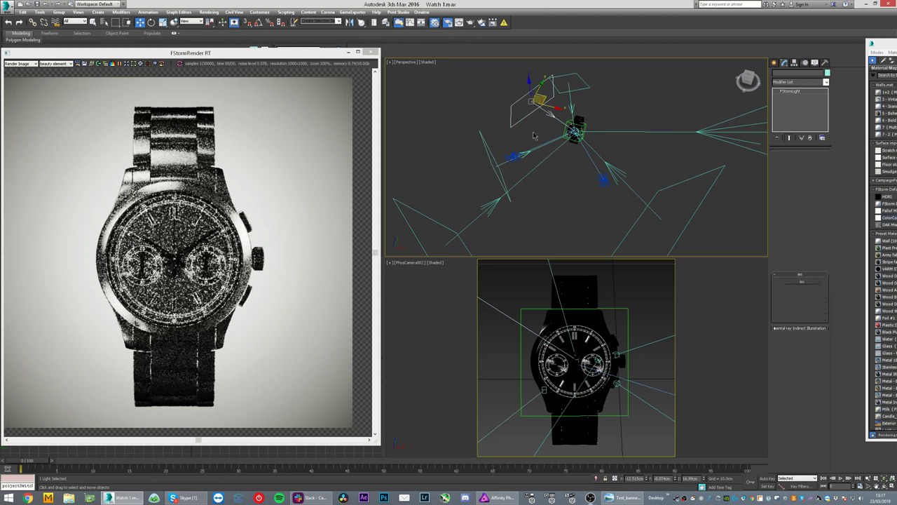
click(364, 22)
drag(559, 329, 566, 334)
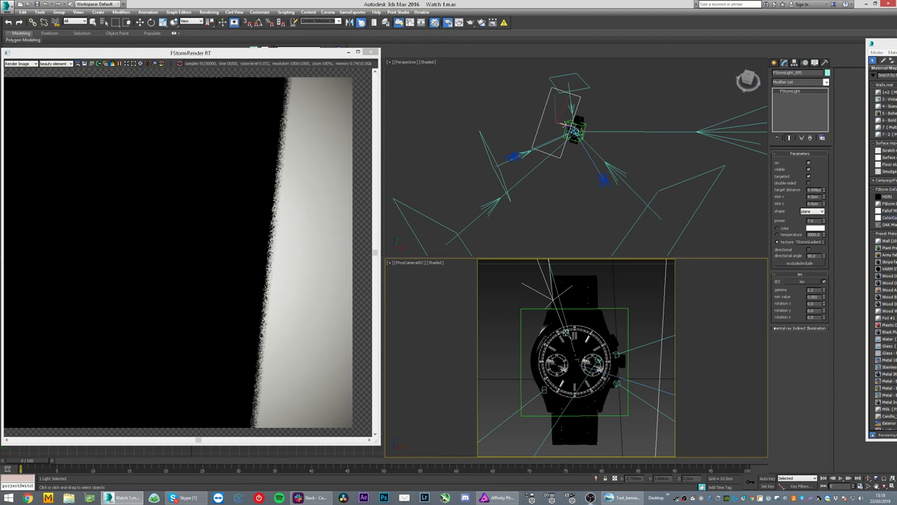
key(w)
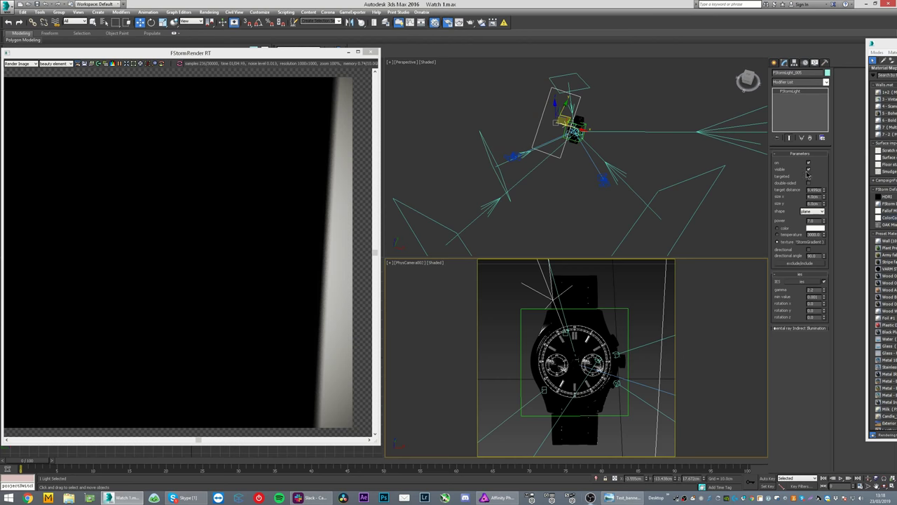
Step: Move the small tilted light above the watch much farther up and away from it
alt+middle_drag(588, 126, 628, 123)
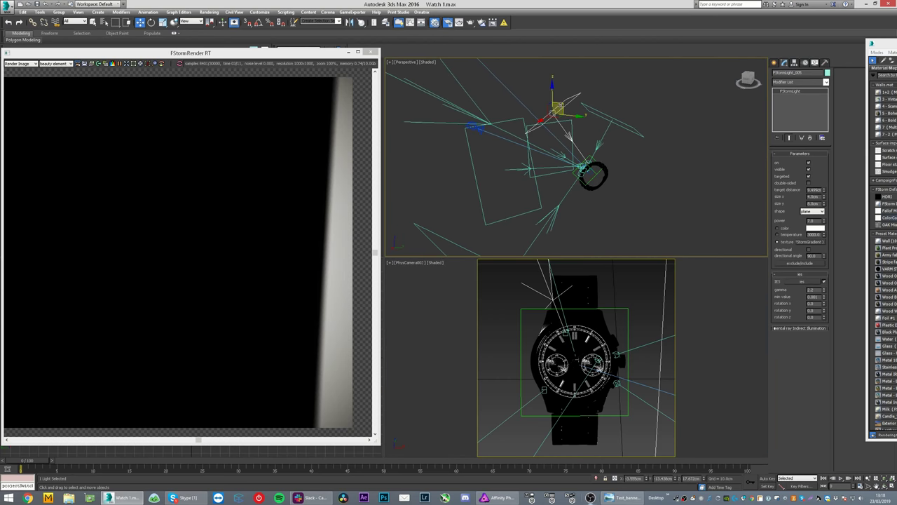
drag(561, 105, 535, 64)
alt+middle_drag(541, 108, 573, 138)
drag(572, 138, 524, 96)
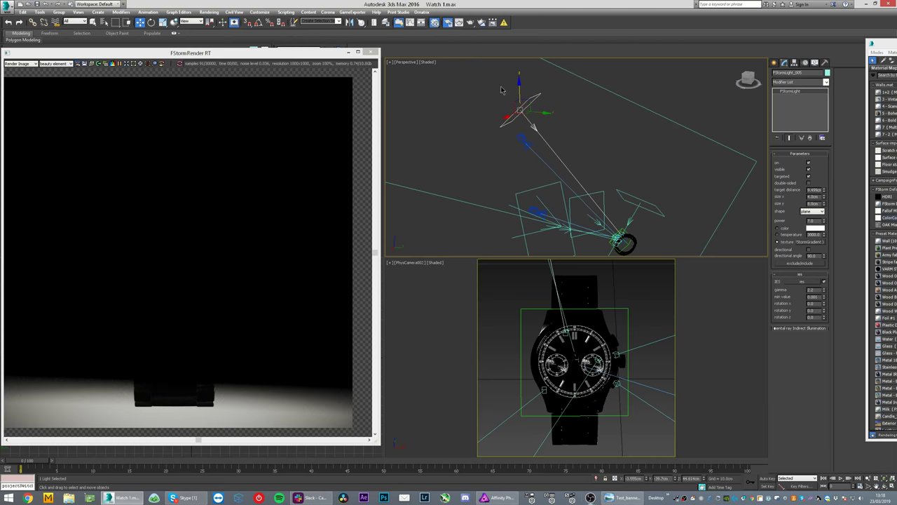
Step: Place the raised light's highlight on the upper part of the dial and enlarge the light to about 9.7 cm wide
click(364, 25)
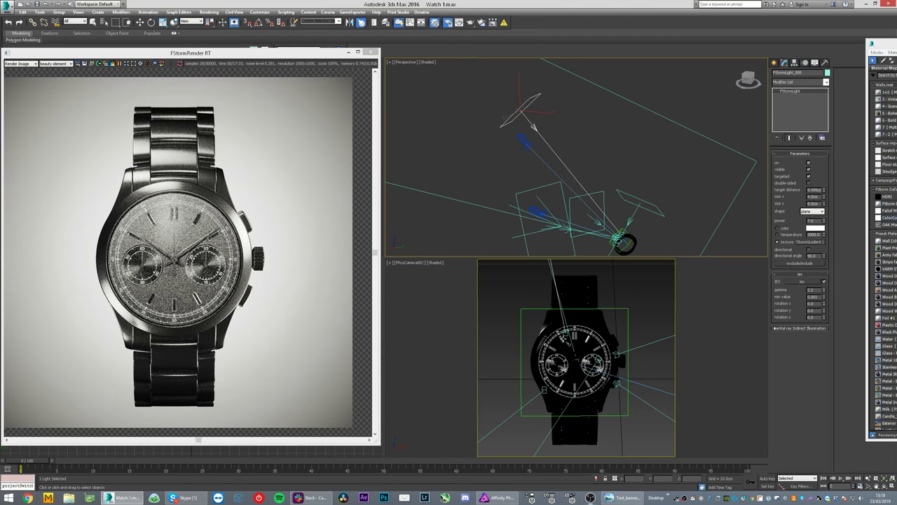
drag(566, 342, 570, 340)
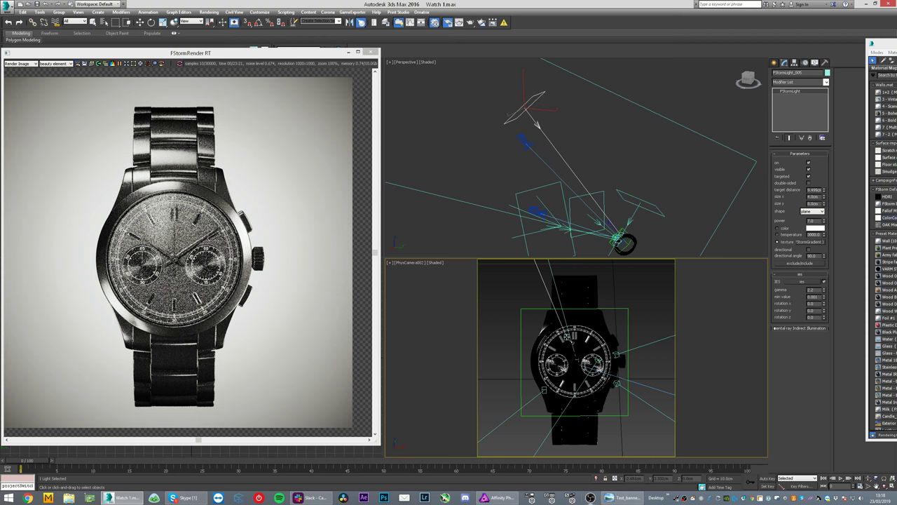
key(w)
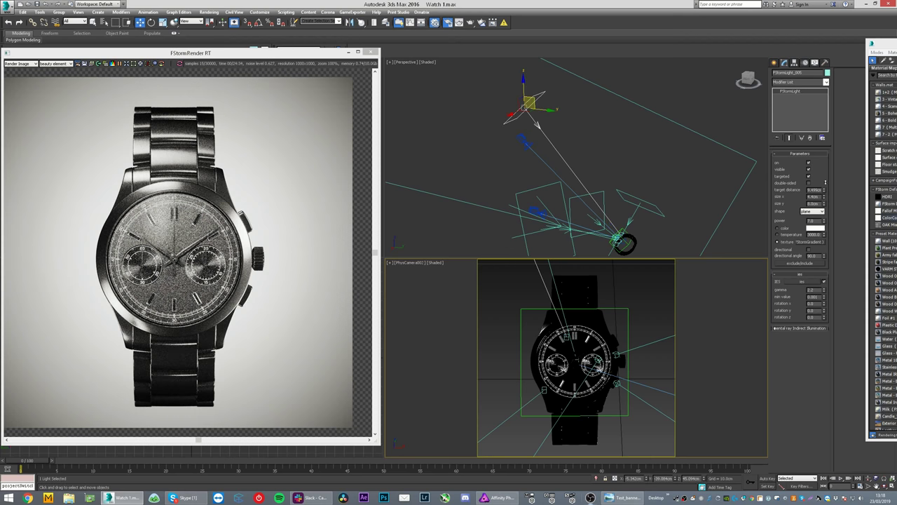
drag(824, 197, 825, 144)
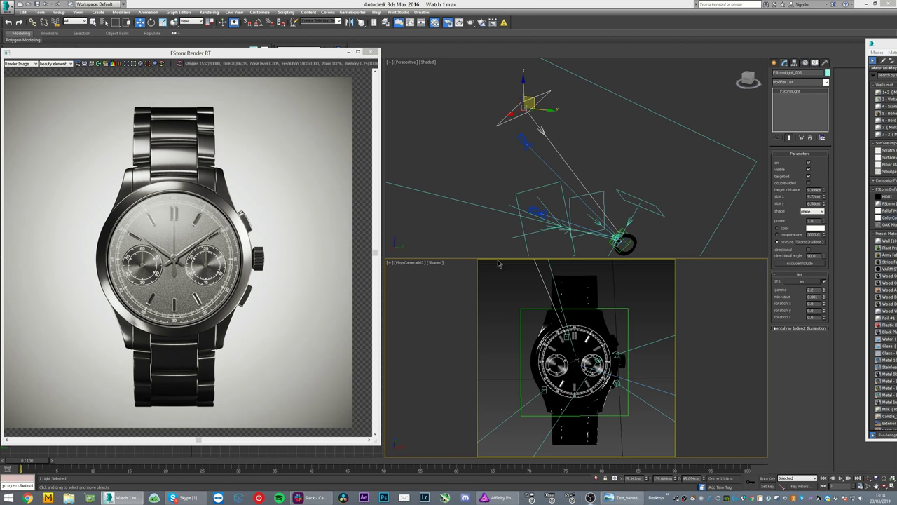
alt+middle_drag(480, 201, 456, 193)
alt+middle_drag(627, 164, 638, 190)
alt+middle_drag(431, 181, 616, 197)
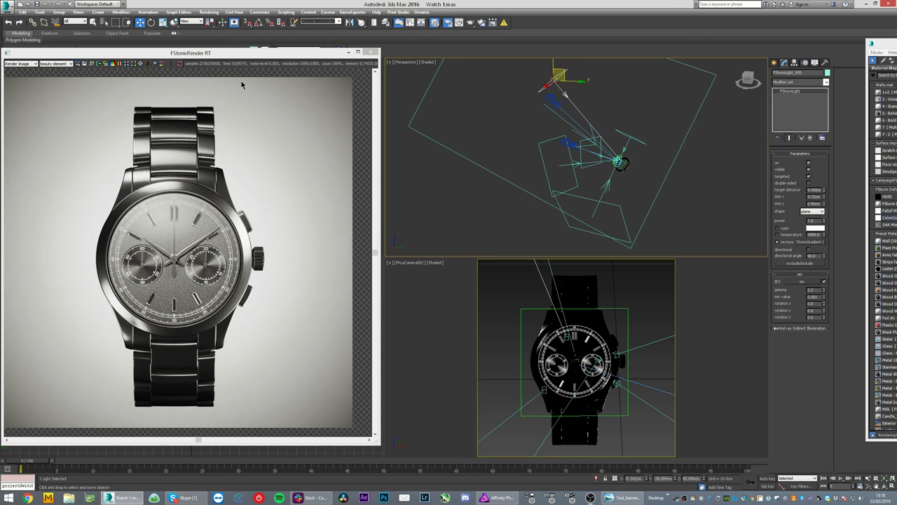
mouse_move(252, 56)
mouse_down()
mouse_move(274, 62)
mouse_move(243, 67)
mouse_up()
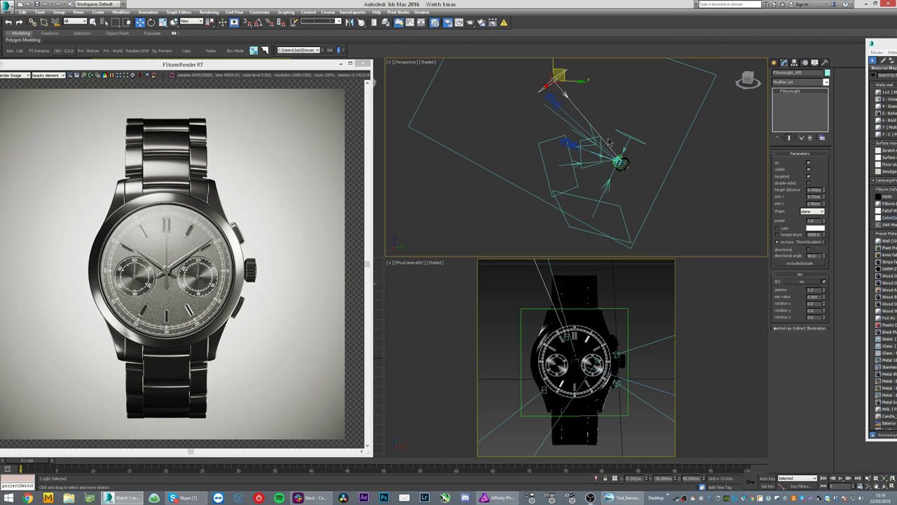
middle_drag(595, 157, 577, 140)
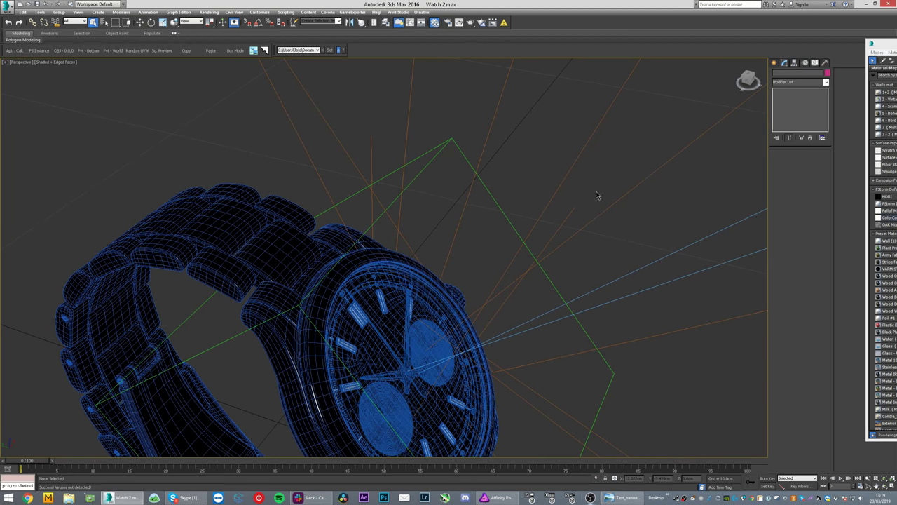
Step: Show Watch 2.max through PhysCamera002 and set the render output width to 1000
key(c)
double_click(419, 202)
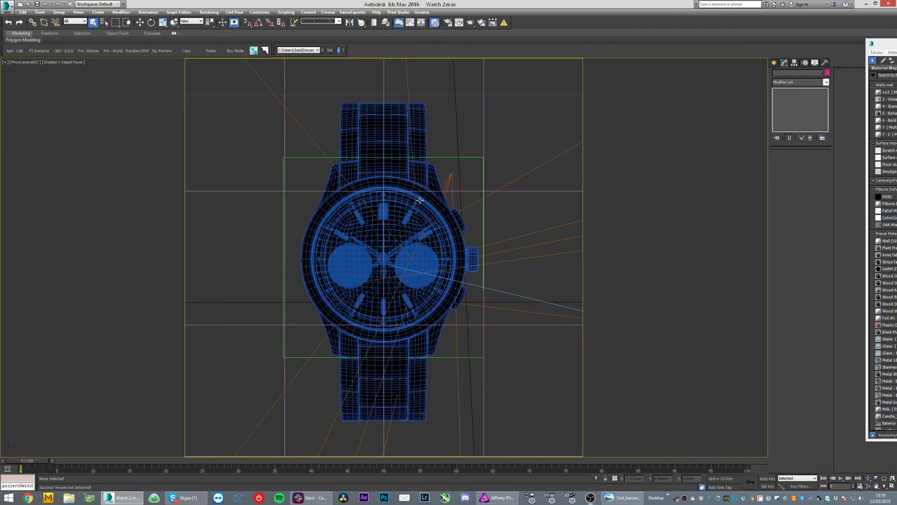
key(F10)
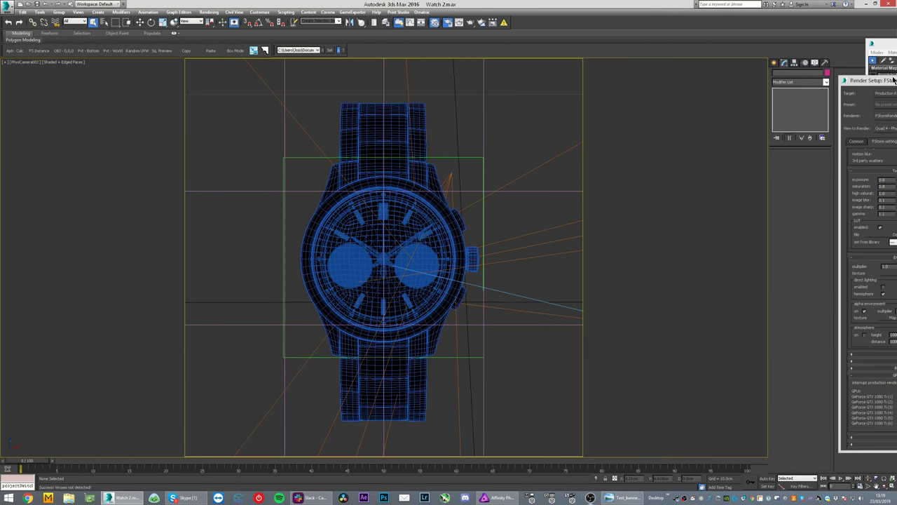
key(F10)
drag(552, 209, 474, 200)
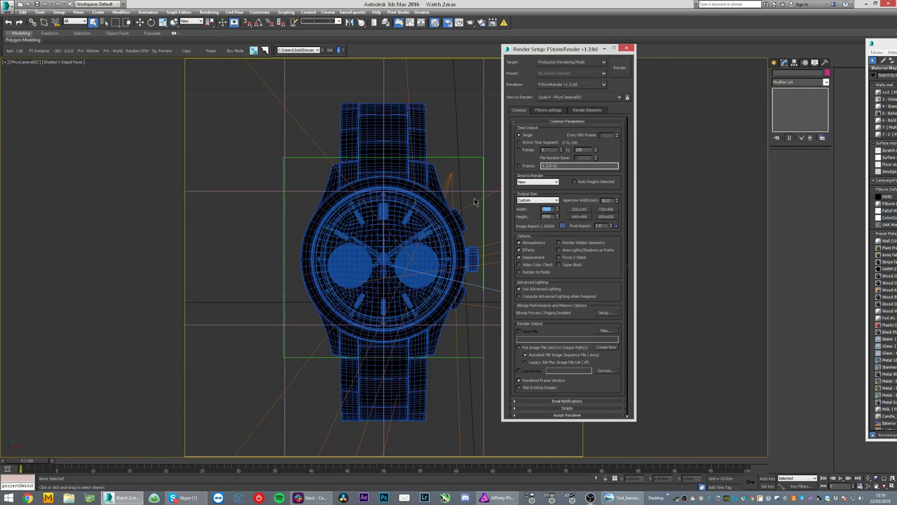
text(1000)
Step: Start the FStorm real-time render of the frontal camera view from the FStorm render settings
click(558, 111)
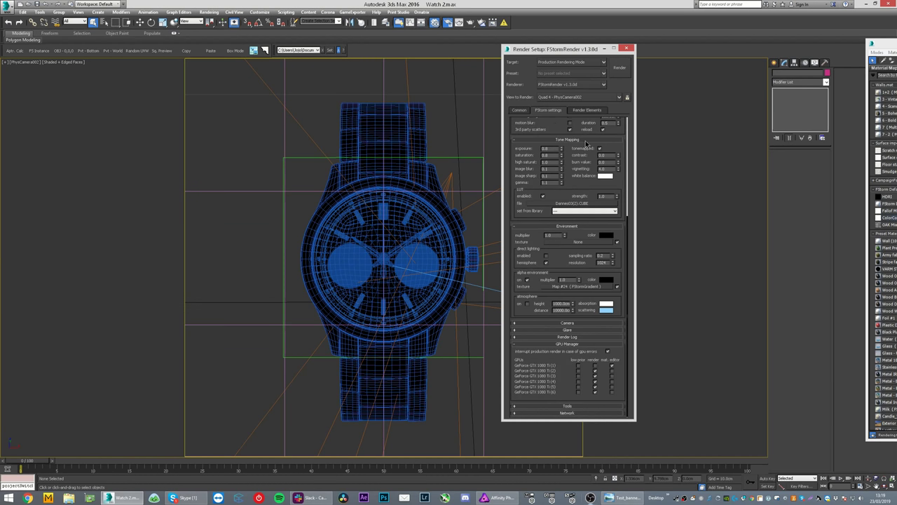
scroll(577, 129, up, 3)
click(586, 126)
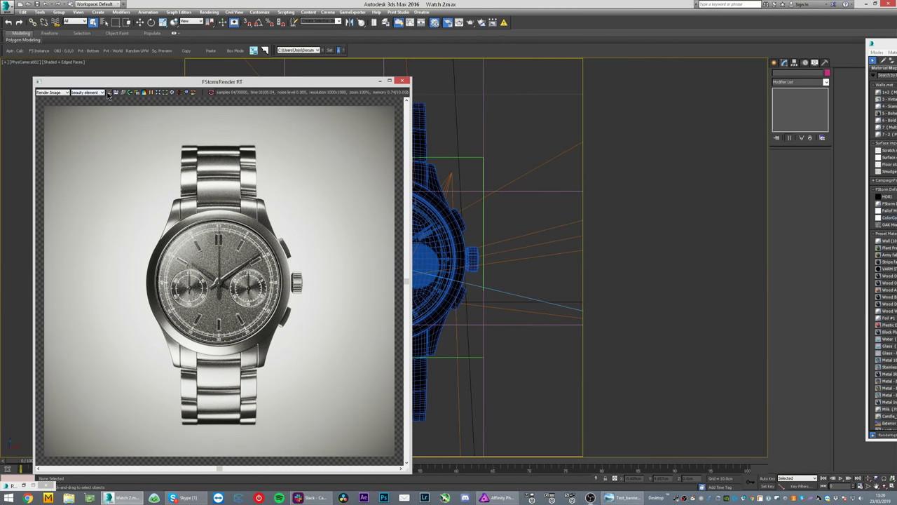
Step: Select the large plane light low in front of the watch in the perspective view and move it lower
click(527, 152)
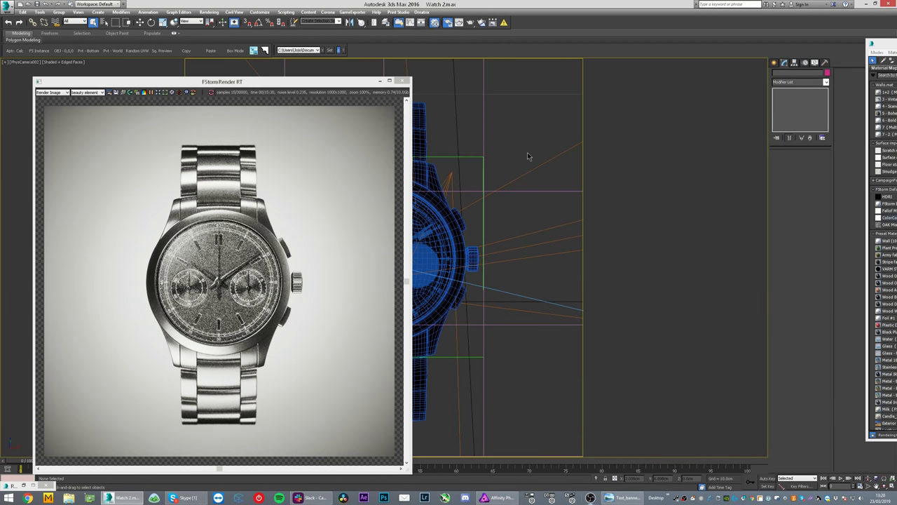
key(alt+w)
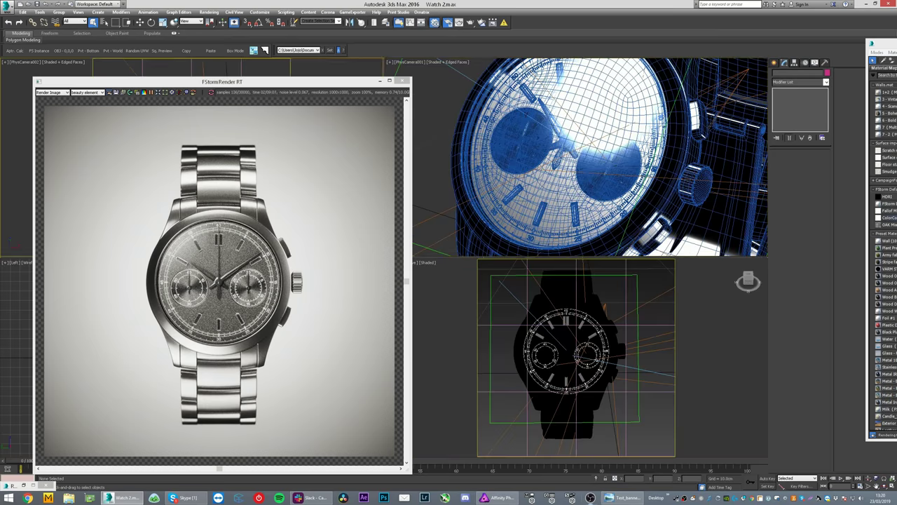
key(alt+w)
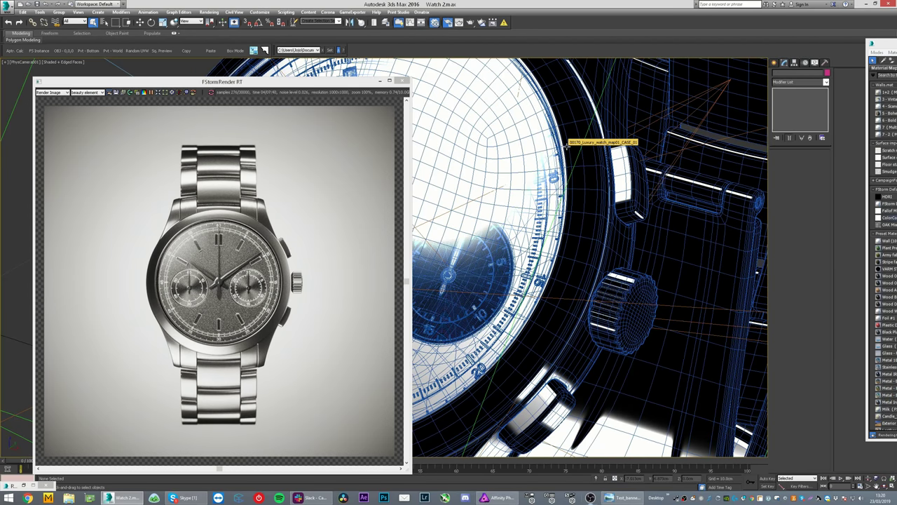
key(p)
scroll(531, 142, down, 6)
middle_drag(531, 142, 587, 237)
drag(459, 211, 468, 260)
key(w)
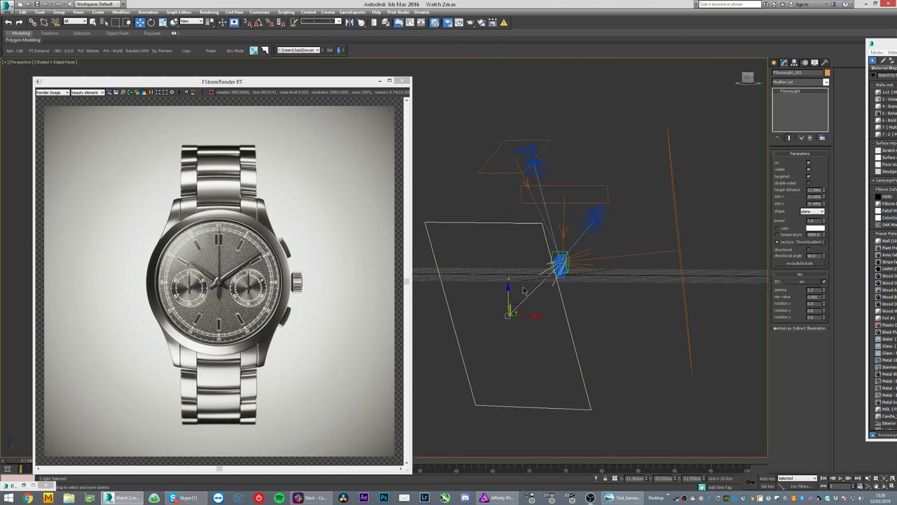
alt+middle_drag(554, 282, 500, 303)
drag(499, 303, 518, 341)
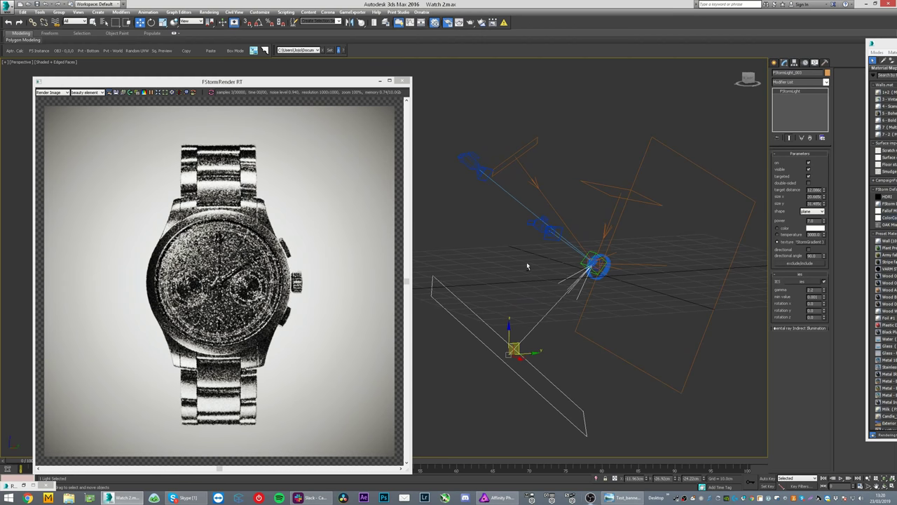
alt+middle_drag(529, 262, 577, 305)
alt+middle_drag(522, 321, 563, 311)
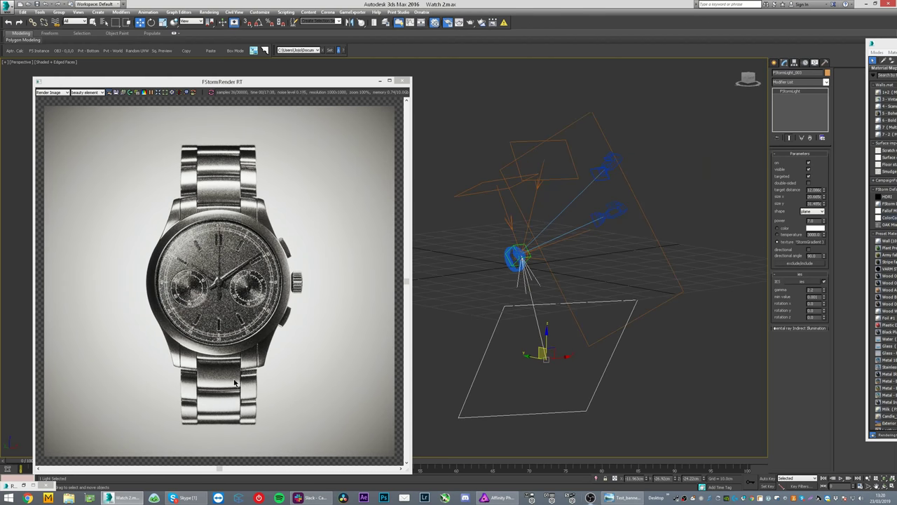
alt+middle_drag(554, 262, 499, 270)
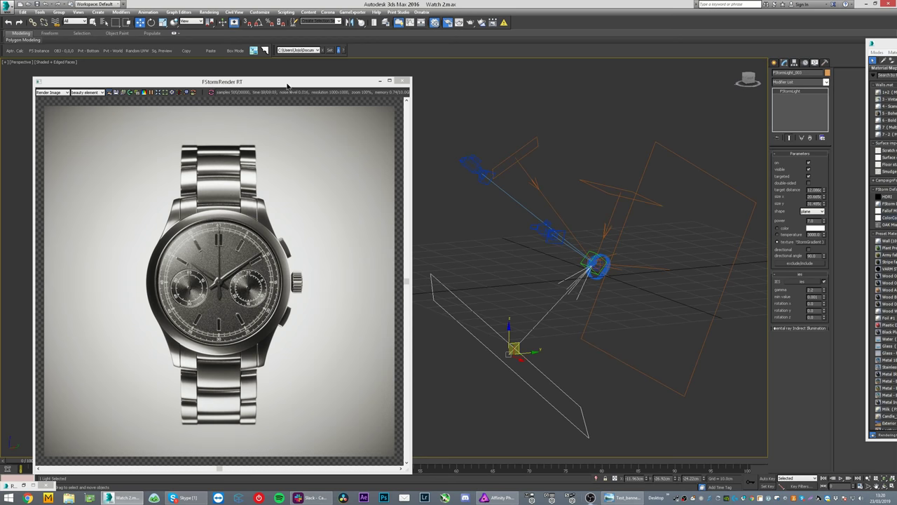
drag(287, 86, 257, 68)
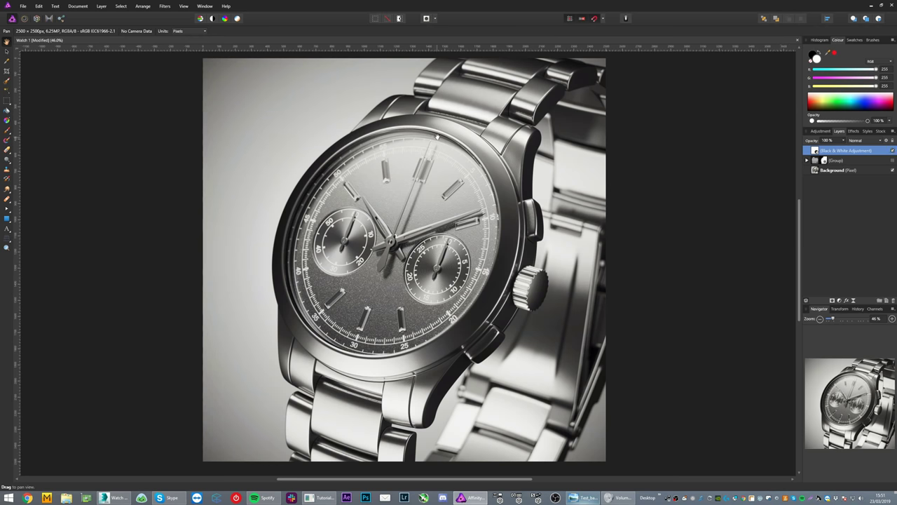
Step: Switch to Affinity Photo, expand the layer group of Watch 1 and hide its High Pass, Denoise and Curves Adjustment layers
click(807, 161)
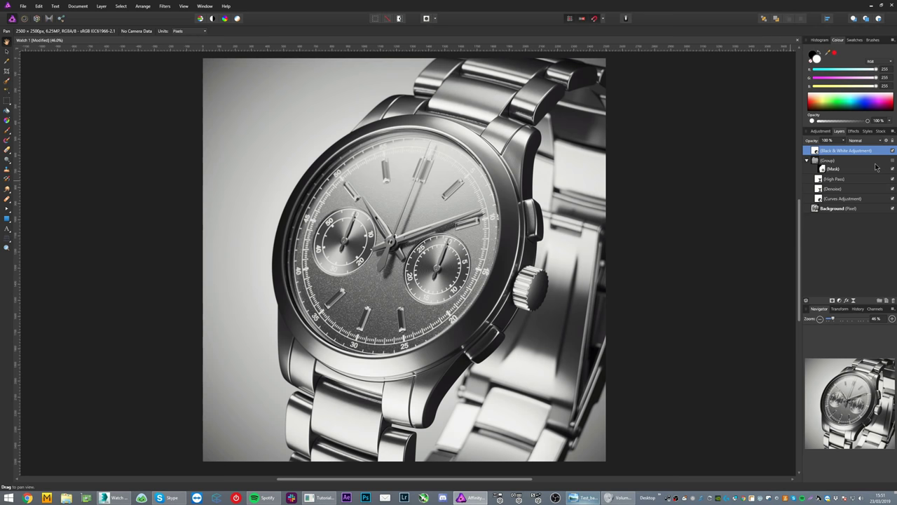
click(807, 160)
click(807, 161)
click(892, 169)
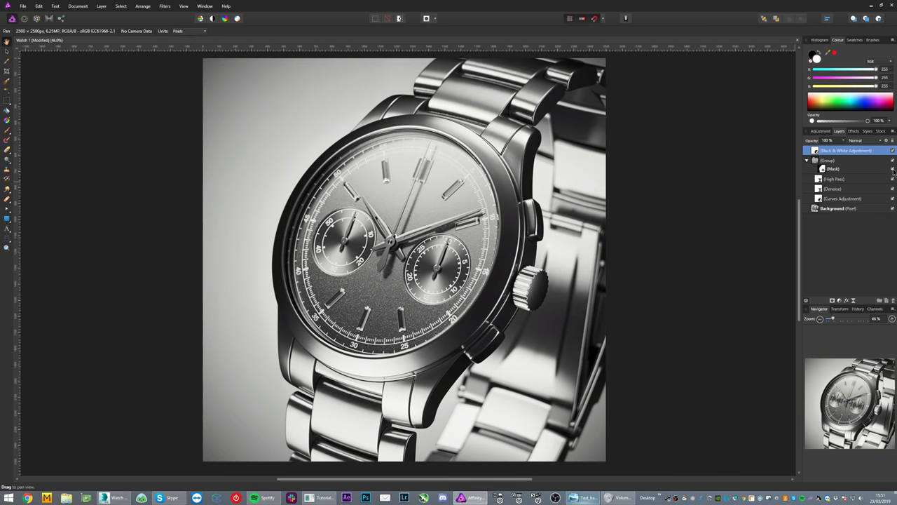
click(892, 179)
click(892, 188)
click(892, 199)
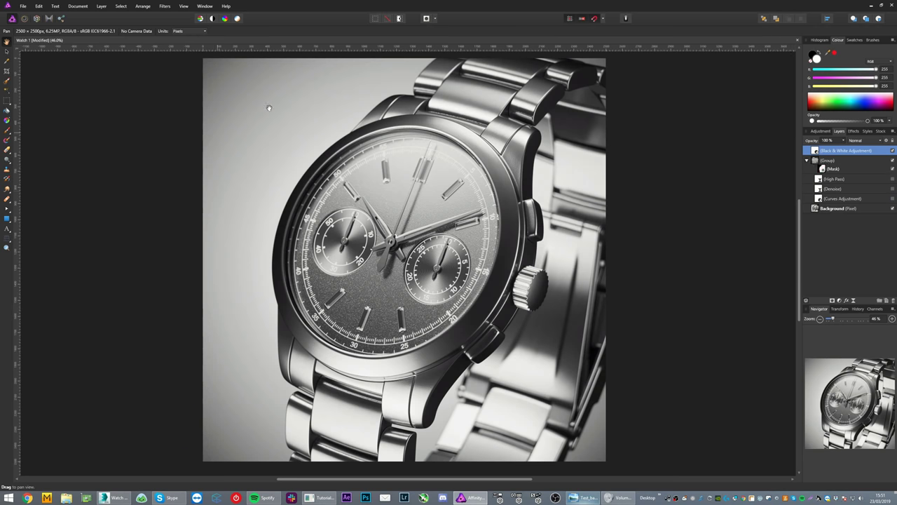
Step: Toggle the Curves Adjustment layer on and off to compare its effect on the image, and leave it on
click(893, 199)
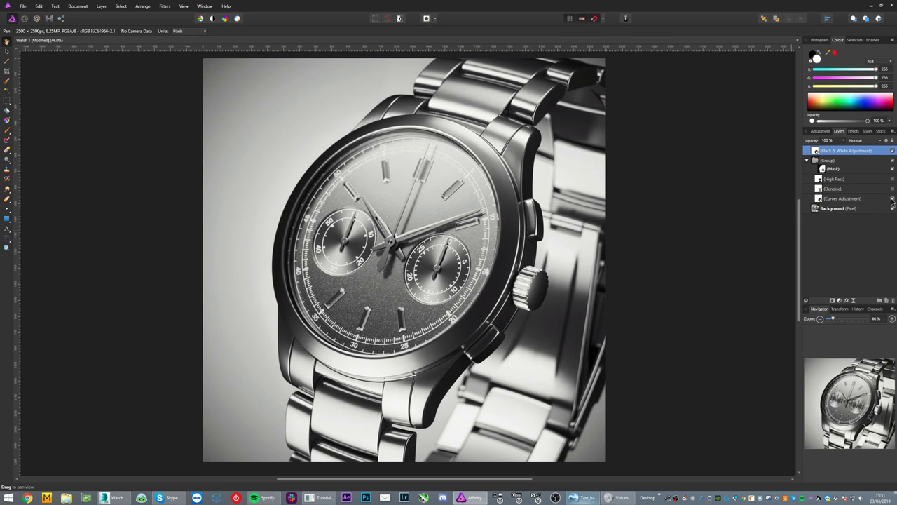
click(892, 199)
click(892, 199)
click(893, 199)
click(892, 199)
click(892, 199)
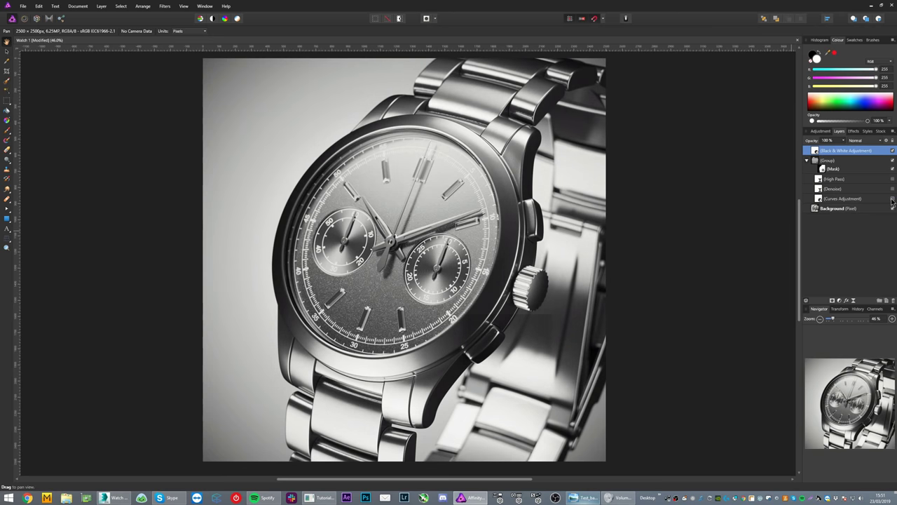
click(892, 199)
click(892, 199)
click(893, 199)
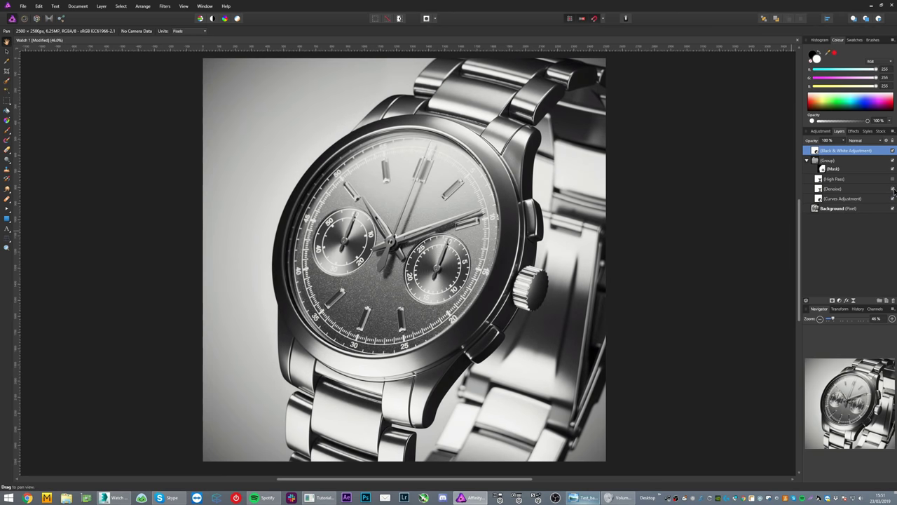
Step: Turn on the Denoise layer and compare its effect on the dial and case at 100% zoom
click(893, 189)
key(ctrl+1)
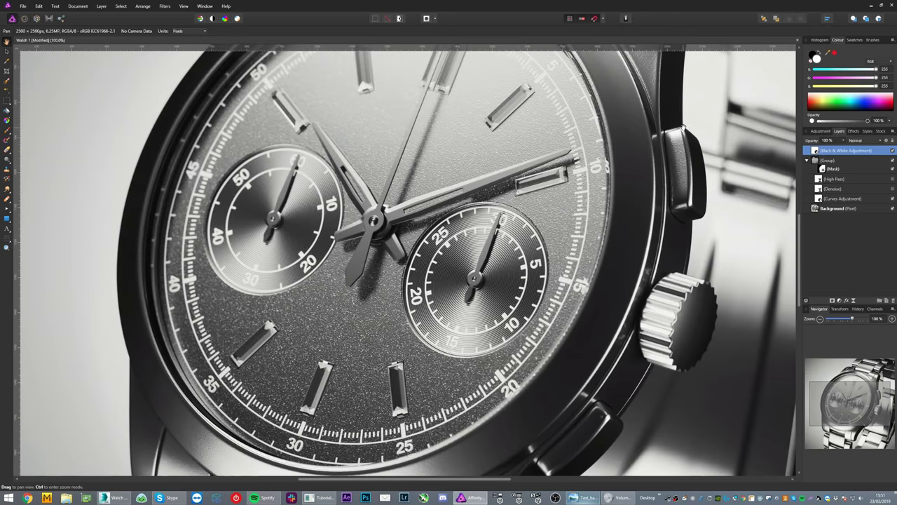
drag(561, 210, 450, 326)
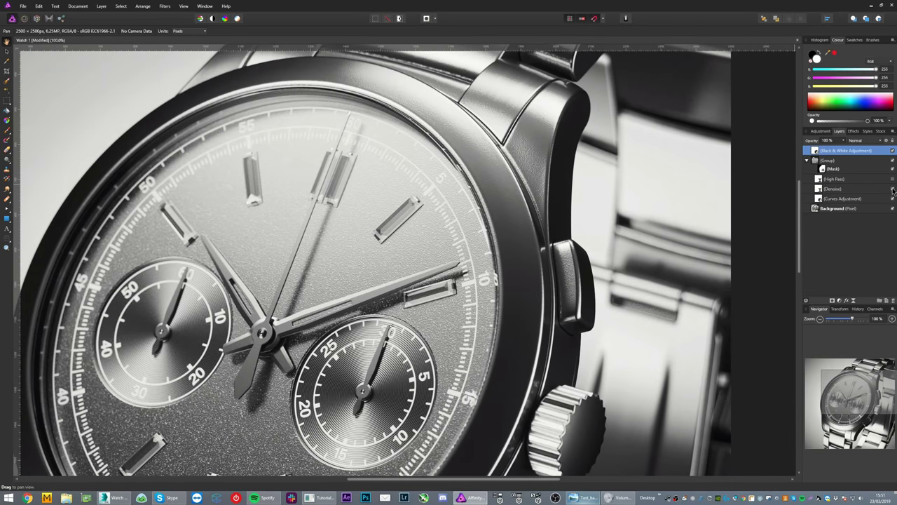
drag(698, 153, 603, 206)
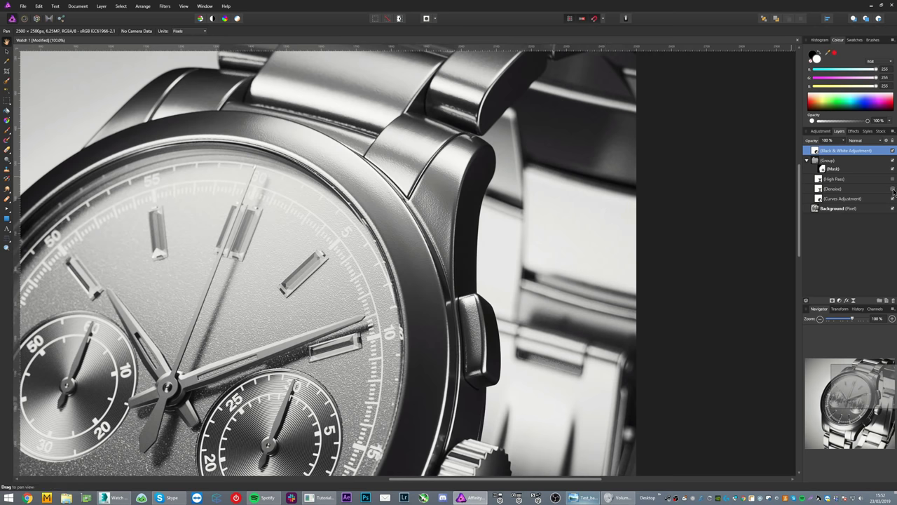
mouse_move(621, 180)
mouse_down()
mouse_move(609, 192)
mouse_move(656, 158)
mouse_move(633, 166)
mouse_up()
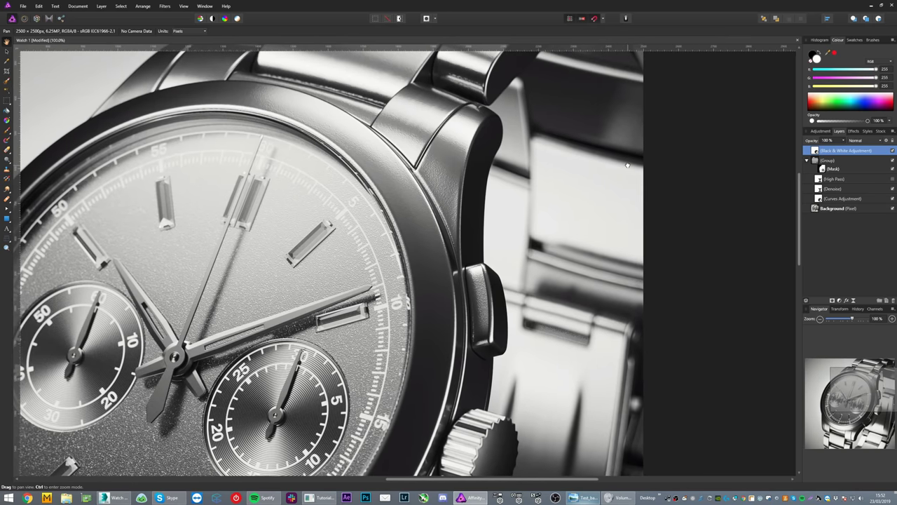
Step: Turn on the High Pass layer and fit the whole image in the view
drag(590, 192, 601, 184)
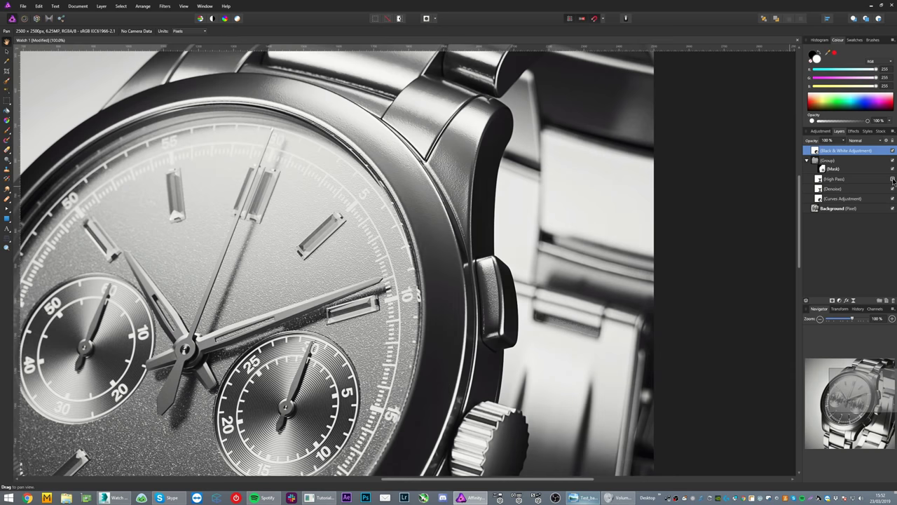
key(ctrl+0)
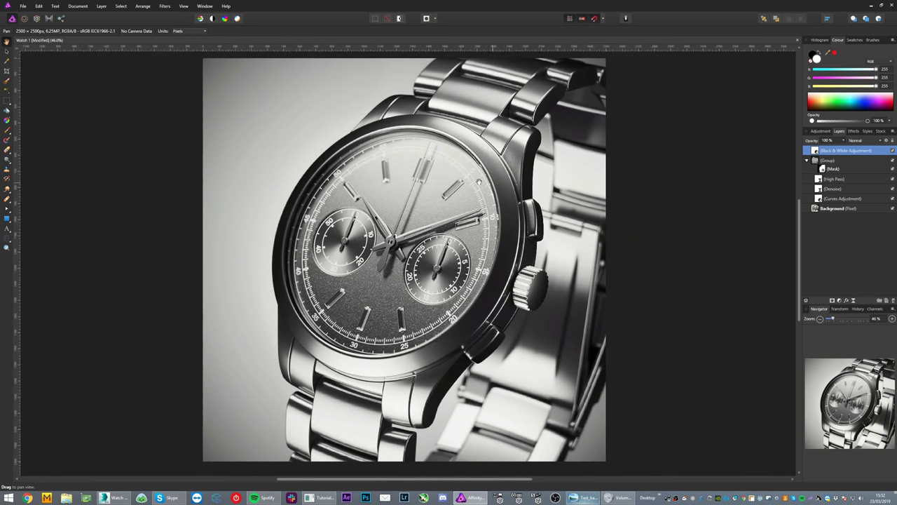